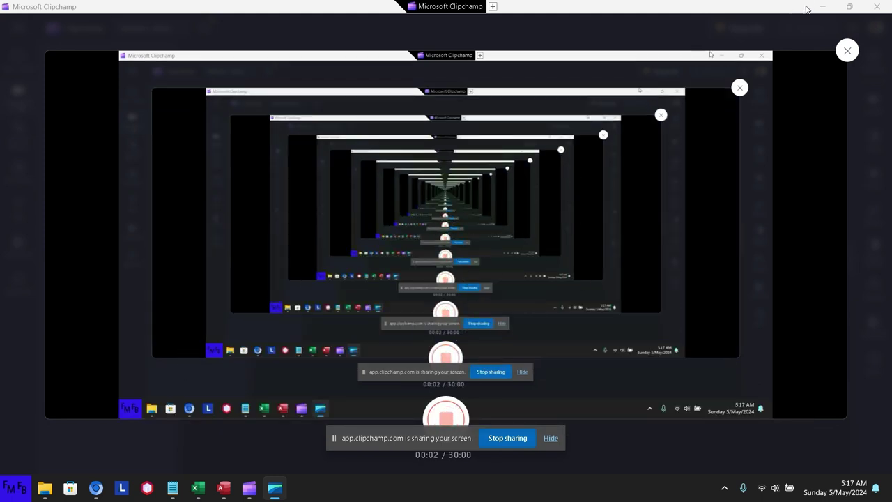
Step: Create a new blank database, Database1, from the Access start screen
{"action": "left_click", "coordinate": [821, 7]}
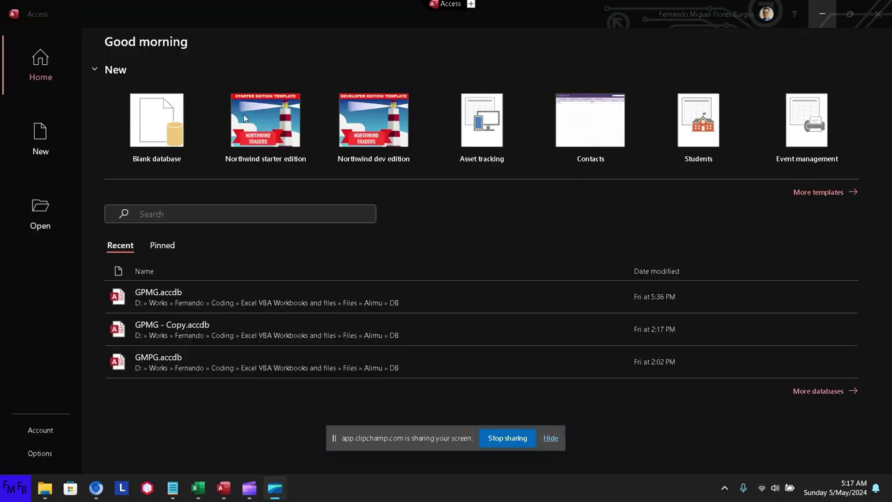
{"action": "left_click", "coordinate": [167, 134]}
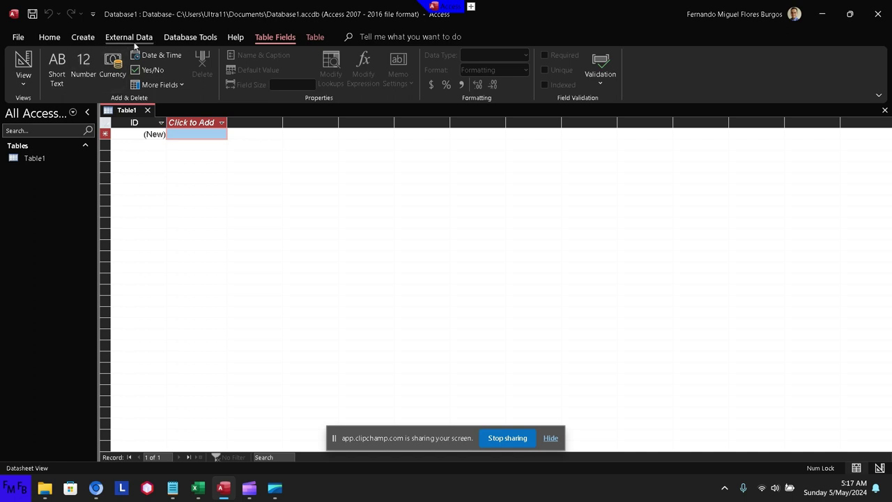
Step: Look through the ribbon tabs from Create to Table and back, ending on Create
{"action": "left_click", "coordinate": [85, 39]}
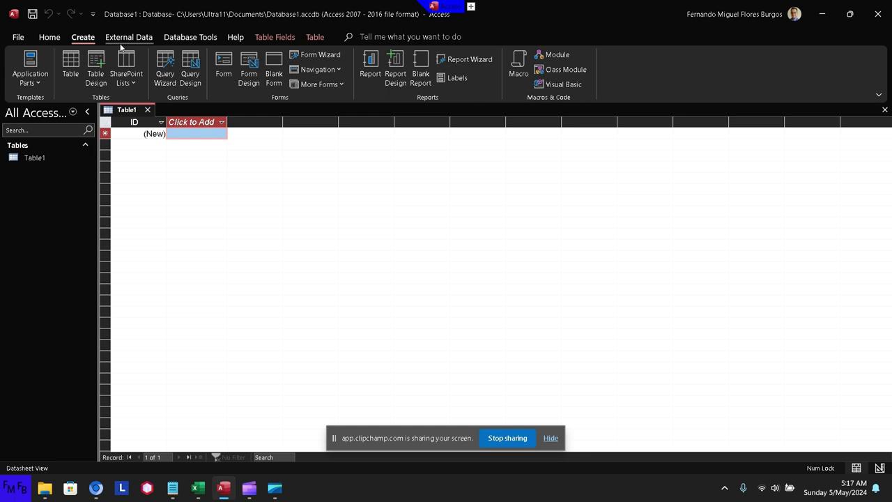
{"action": "left_click", "coordinate": [120, 44]}
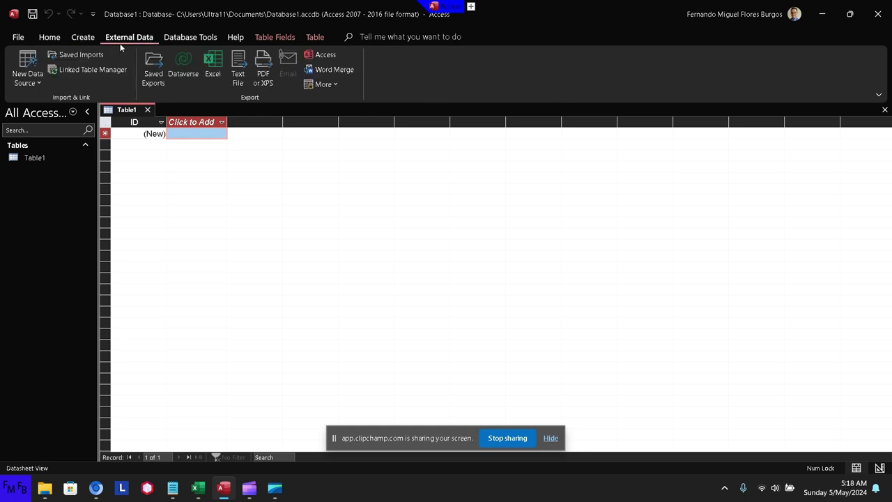
{"action": "left_click", "coordinate": [182, 42]}
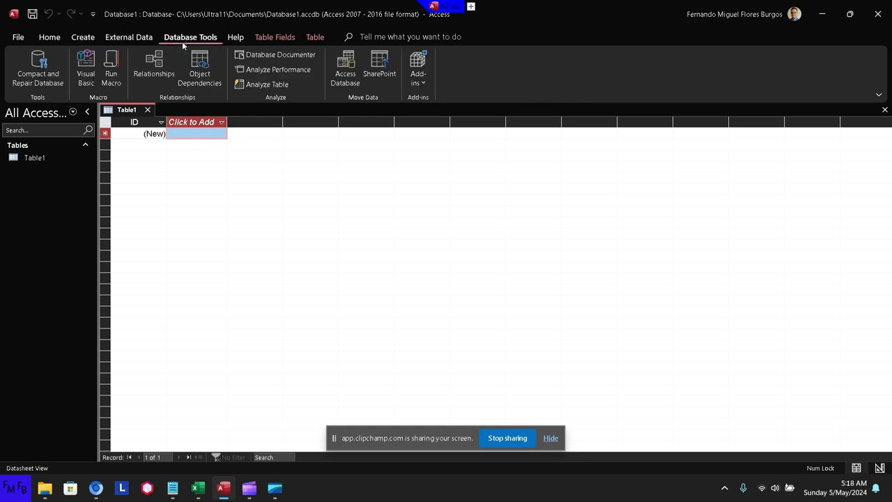
{"action": "left_click", "coordinate": [231, 40]}
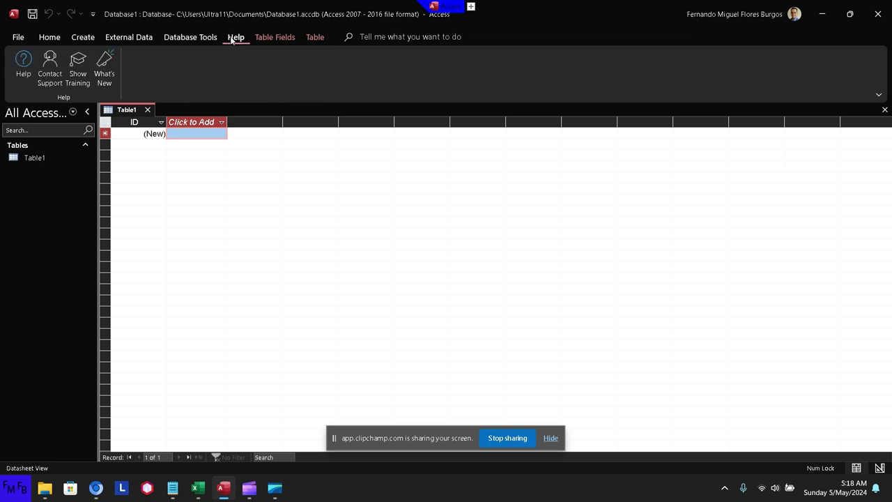
{"action": "left_click", "coordinate": [266, 39]}
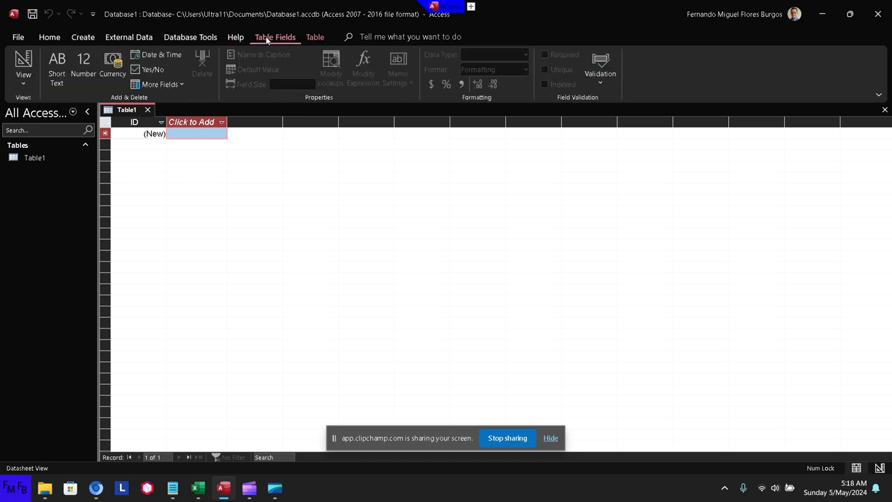
{"action": "left_click", "coordinate": [316, 37]}
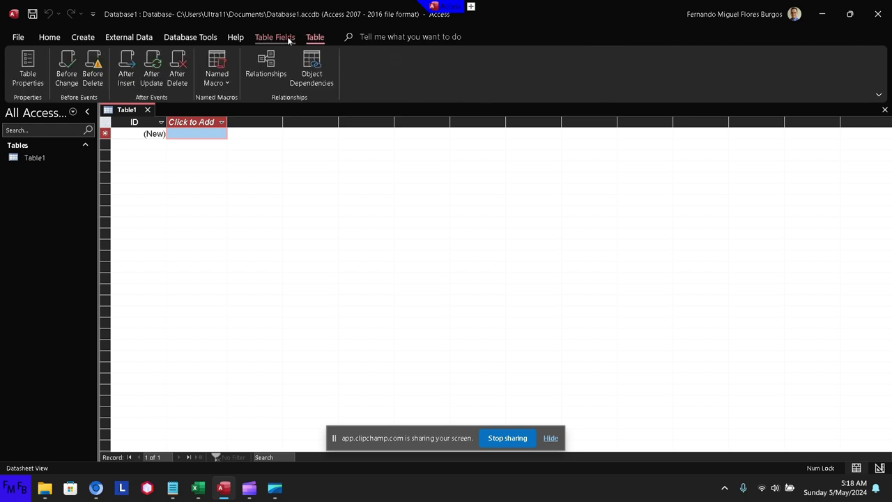
{"action": "left_click", "coordinate": [288, 38]}
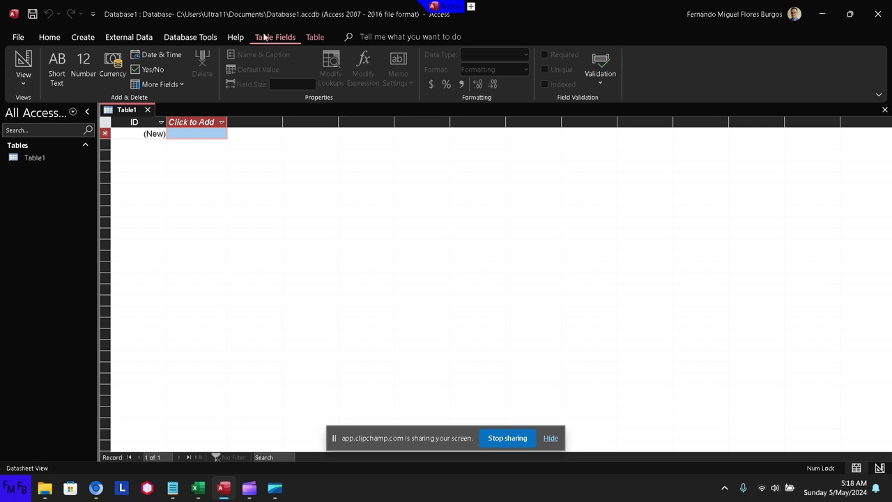
{"action": "left_click", "coordinate": [242, 38]}
{"action": "left_click", "coordinate": [208, 41]}
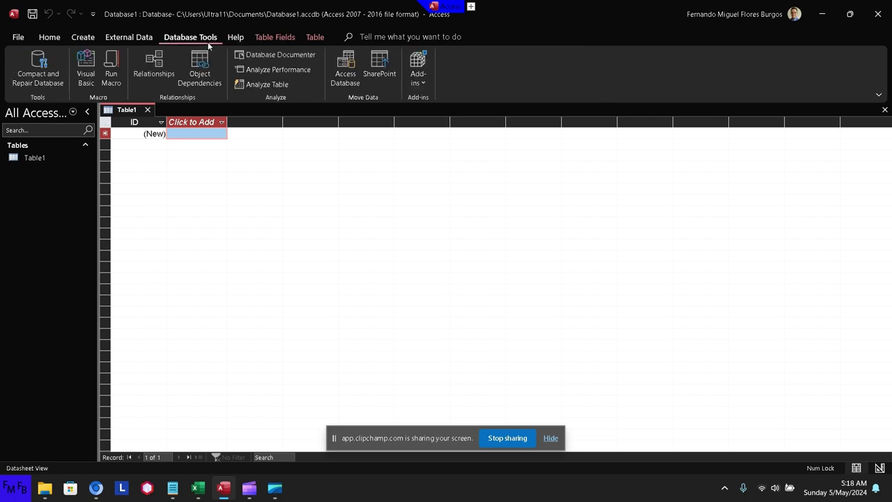
{"action": "left_click", "coordinate": [141, 42]}
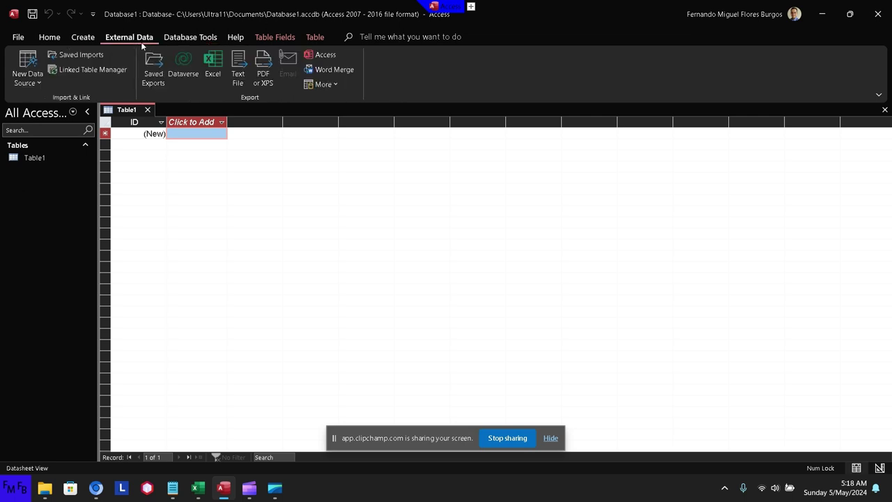
{"action": "left_click", "coordinate": [93, 40]}
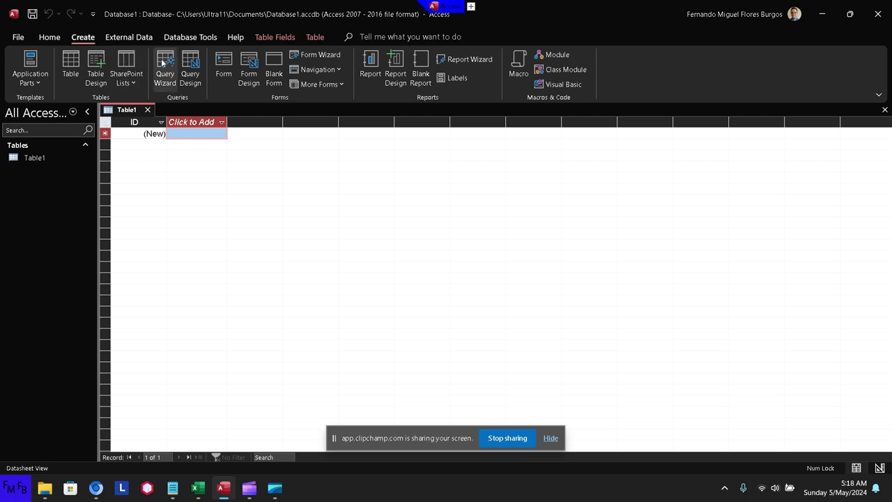
Step: Start a new blank query, Query1, and keep it in Design View
{"action": "left_click", "coordinate": [187, 69]}
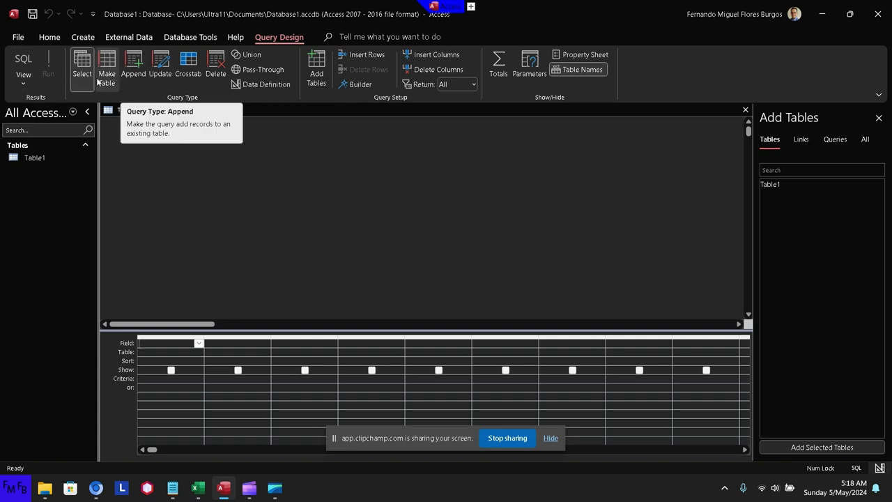
{"action": "left_click", "coordinate": [25, 88]}
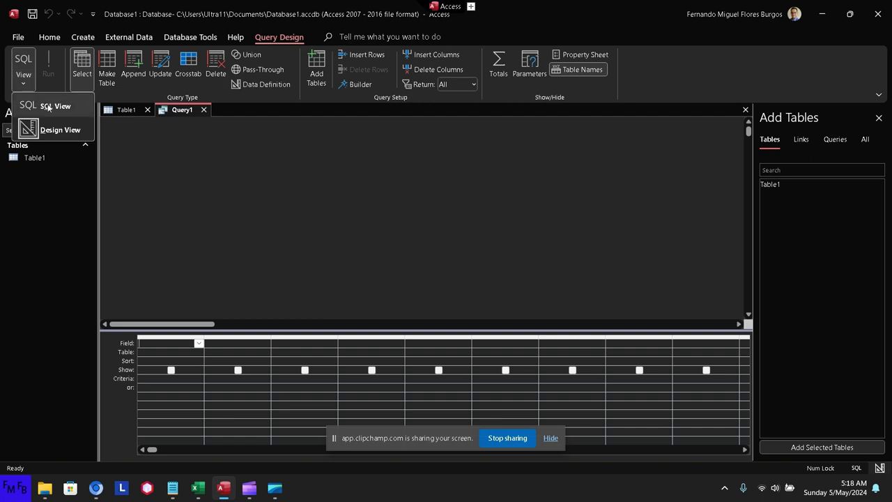
{"action": "left_click", "coordinate": [62, 129]}
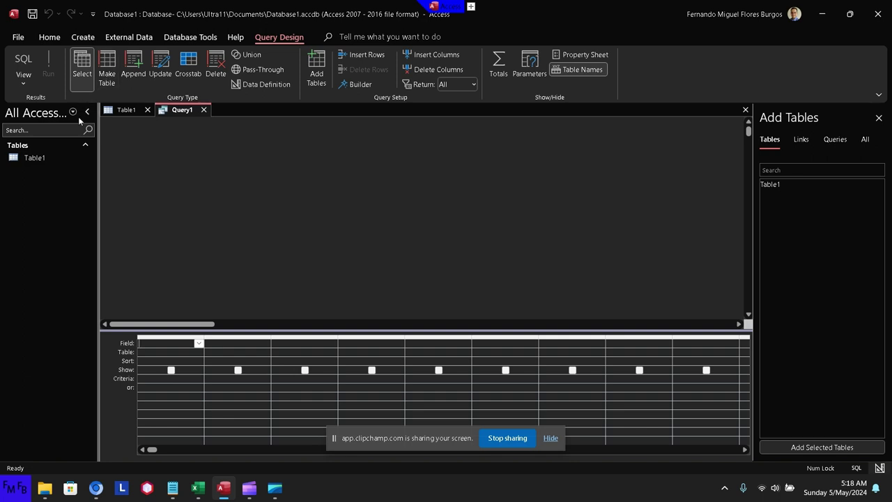
Step: Reopen Table1's datasheet and bring up its document tab menu
{"action": "double_click", "coordinate": [39, 158]}
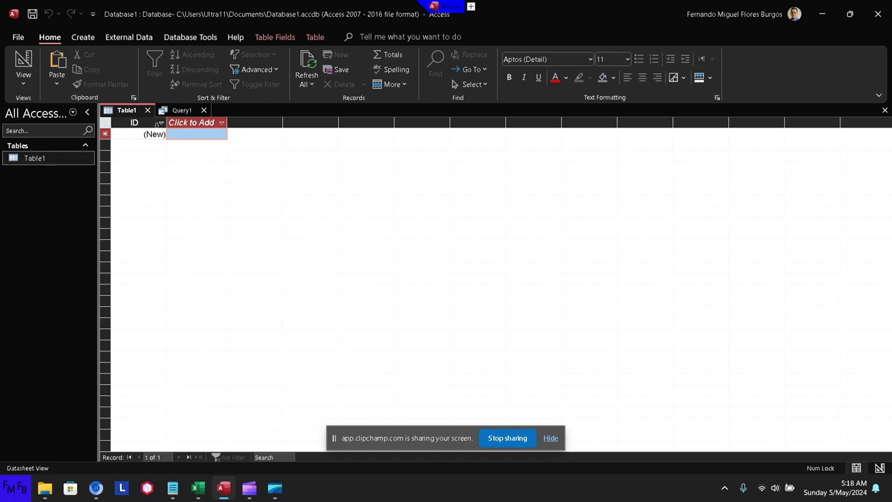
{"action": "left_click", "coordinate": [186, 134]}
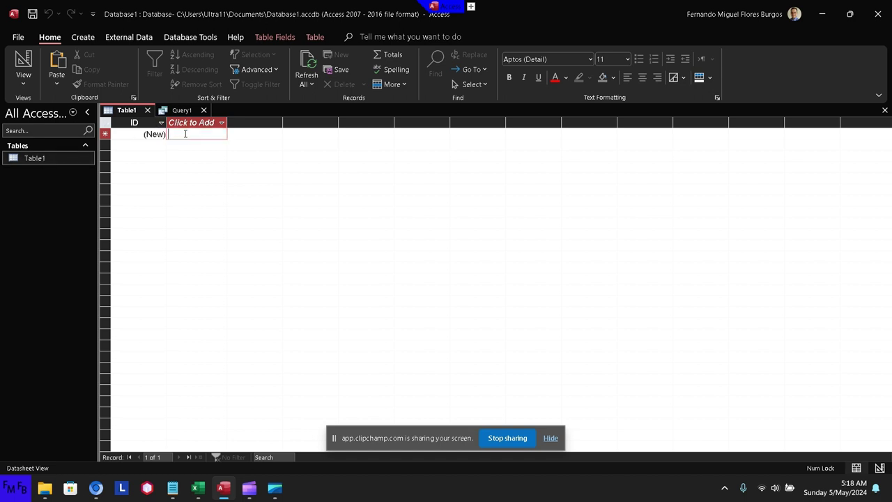
{"action": "right_click", "coordinate": [179, 113]}
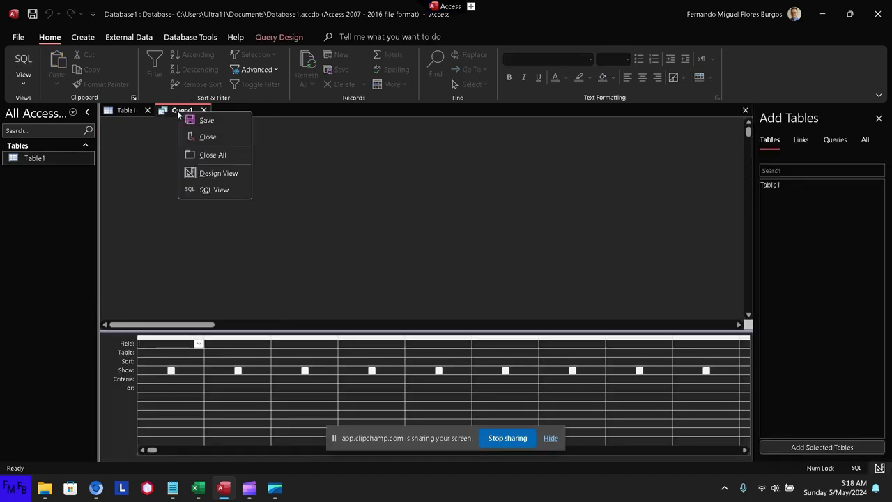
{"action": "left_click", "coordinate": [207, 172]}
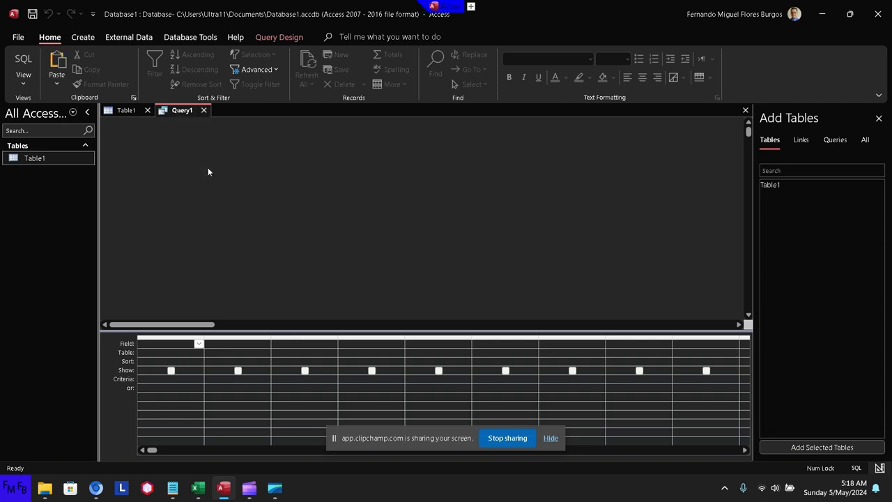
{"action": "left_click", "coordinate": [120, 110]}
{"action": "right_click", "coordinate": [120, 111]}
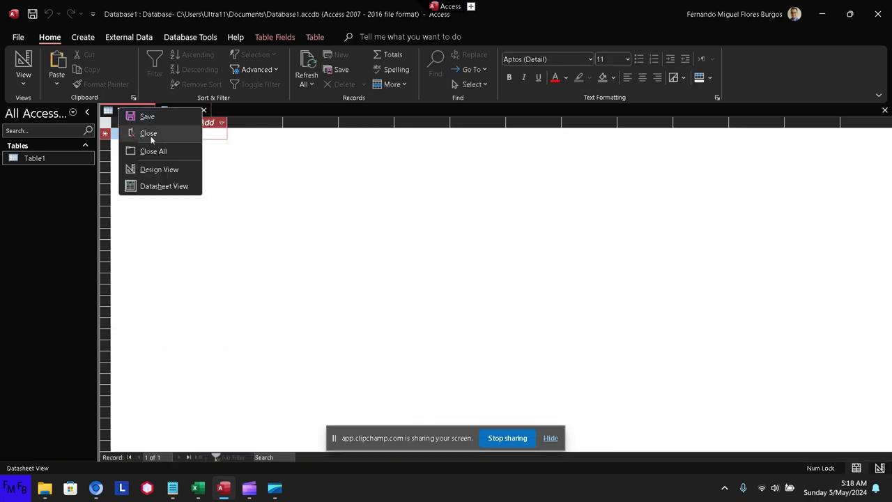
{"action": "left_click", "coordinate": [156, 186]}
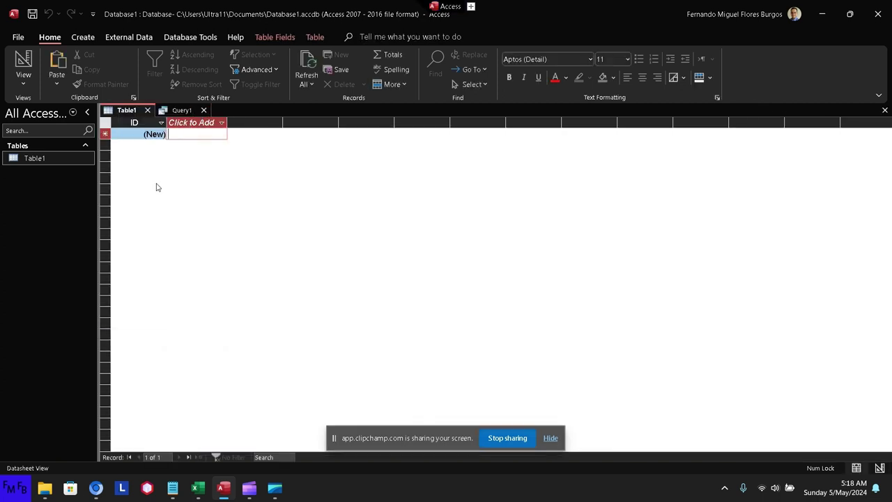
{"action": "right_click", "coordinate": [136, 111]}
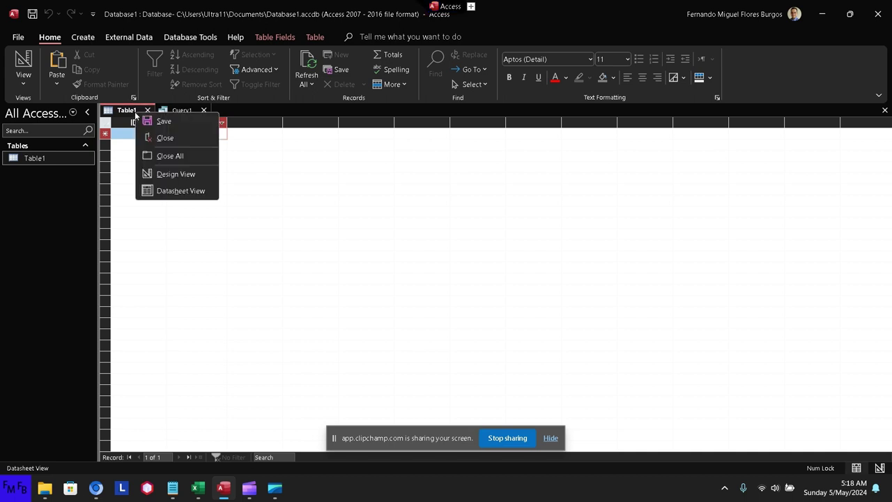
Step: Switch Table1 to Design View, saving it under the name 'Trial'
{"action": "left_click", "coordinate": [161, 174]}
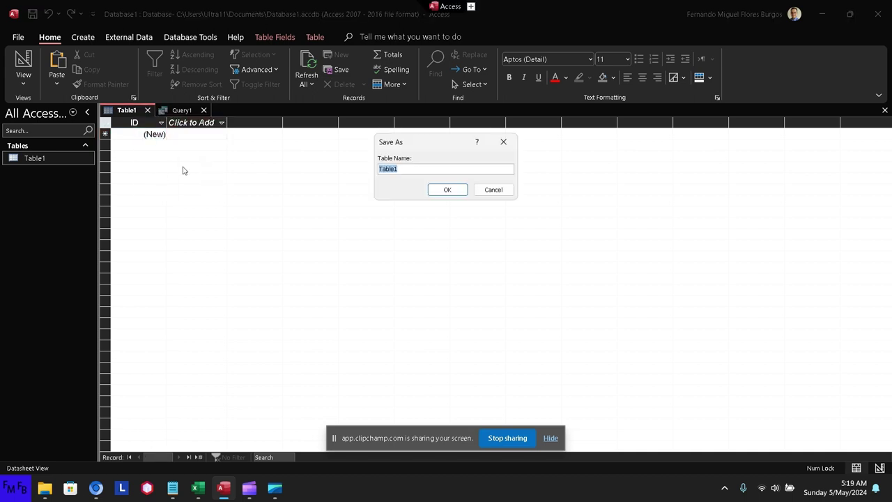
{"action": "type", "text": "G"}
{"action": "key", "text": "Num_Lock"}
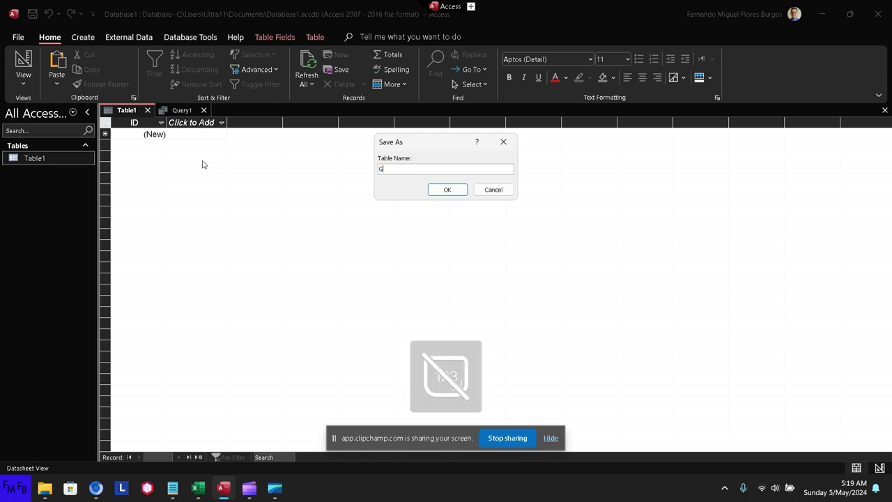
{"action": "type", "text": "T"}
{"action": "key", "text": "BackSpace"}
{"action": "key", "text": "BackSpace"}
{"action": "key", "text": "BackSpace"}
{"action": "type", "text": "T"}
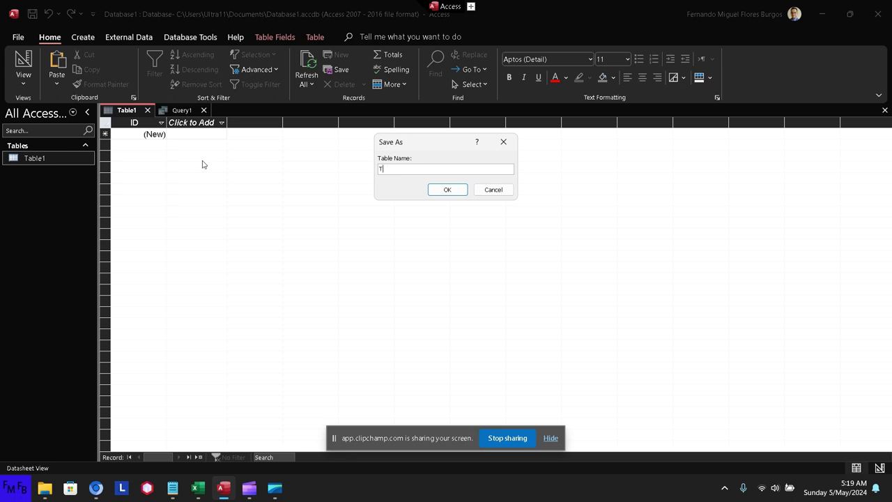
{"action": "type", "text": "rial"}
{"action": "key", "text": "Return"}
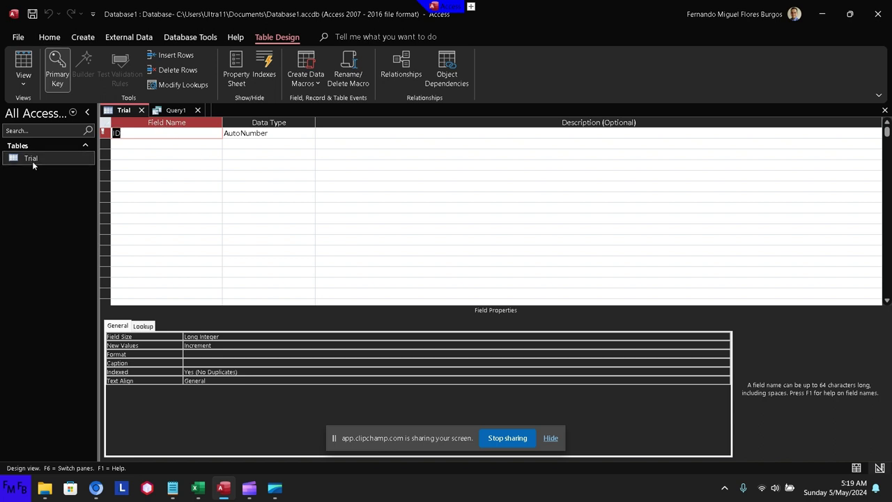
Step: Name the first field 'Name' and set its data type to Short Text
{"action": "type", "text": "nomb"}
{"action": "key", "text": "BackSpace"}
{"action": "key", "text": "BackSpace"}
{"action": "key", "text": "BackSpace"}
{"action": "key", "text": "BackSpace"}
{"action": "type", "text": "Name"}
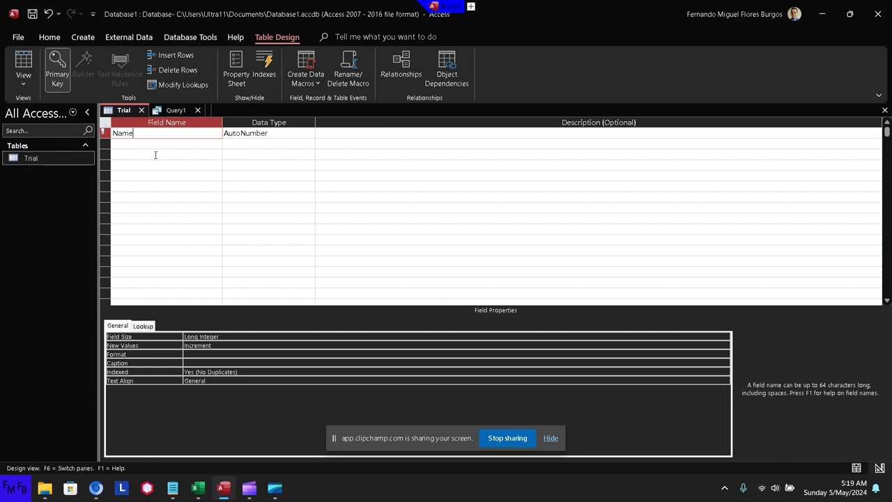
{"action": "left_click", "coordinate": [235, 137]}
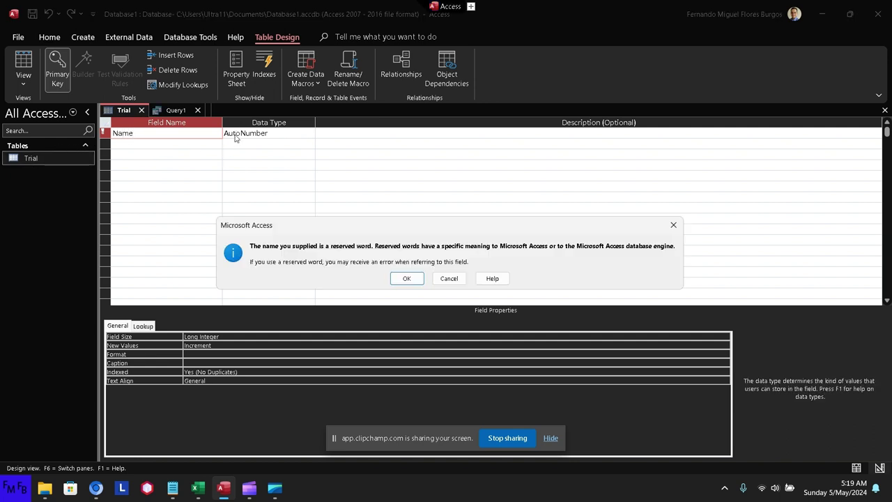
{"action": "key", "text": "Return"}
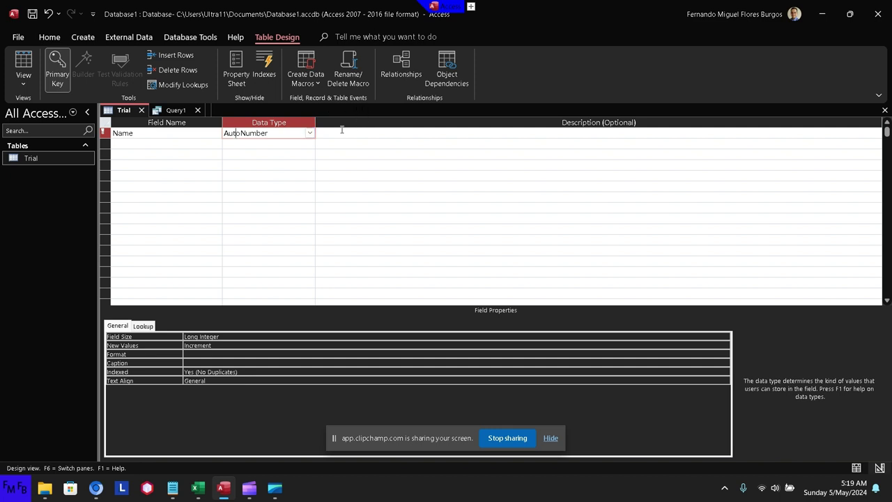
{"action": "left_click", "coordinate": [310, 133]}
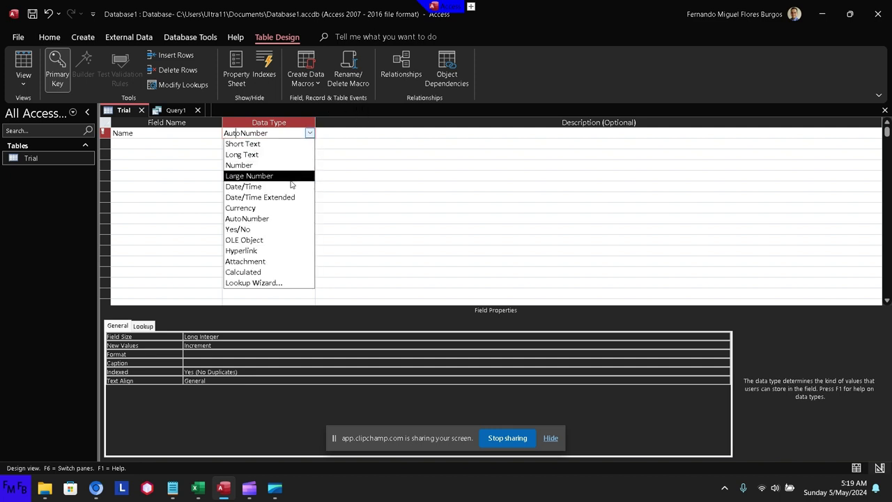
{"action": "left_click", "coordinate": [279, 148]}
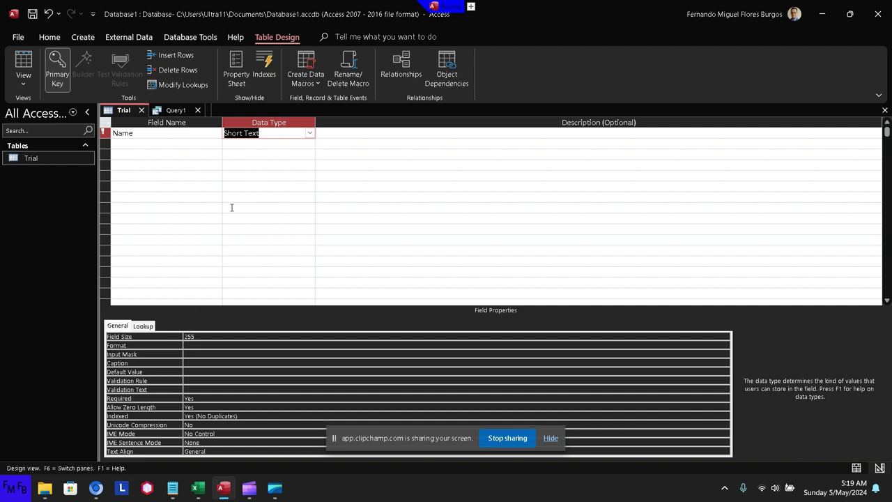
{"action": "left_click", "coordinate": [18, 37]}
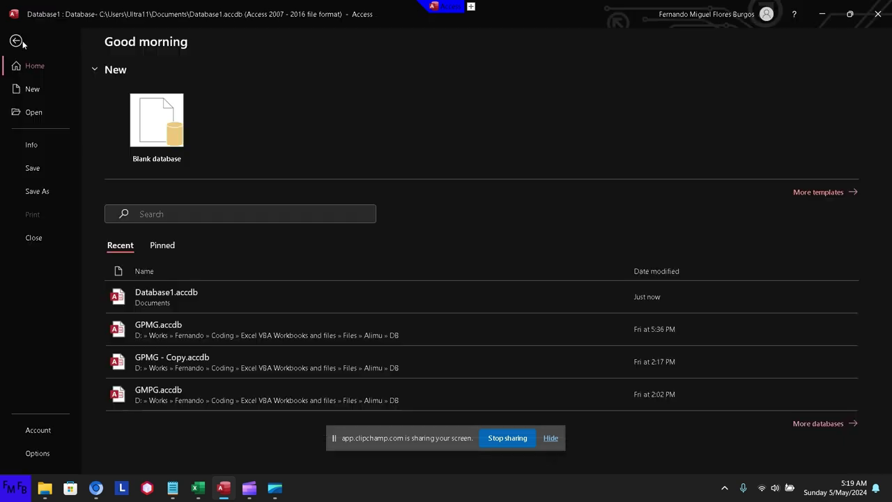
Step: Save the table design changes and switch to the Query1 design
{"action": "left_click", "coordinate": [35, 174]}
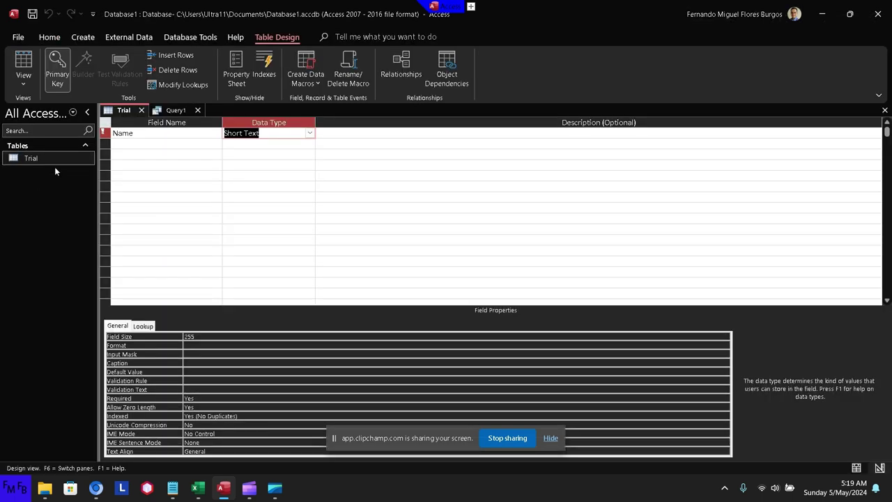
{"action": "left_click", "coordinate": [29, 39]}
{"action": "left_click", "coordinate": [31, 43]}
{"action": "left_click", "coordinate": [168, 110]}
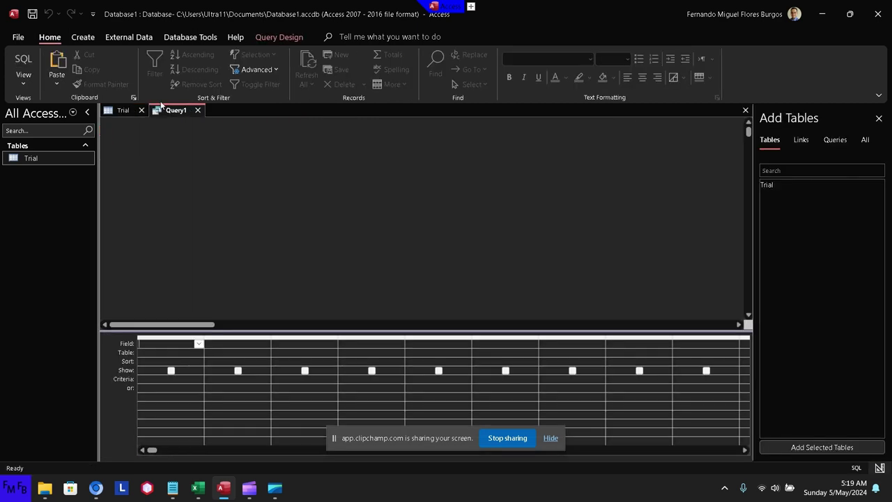
Step: Choose Save Database As with the Access Database (*.accdb) format
{"action": "left_click", "coordinate": [31, 42]}
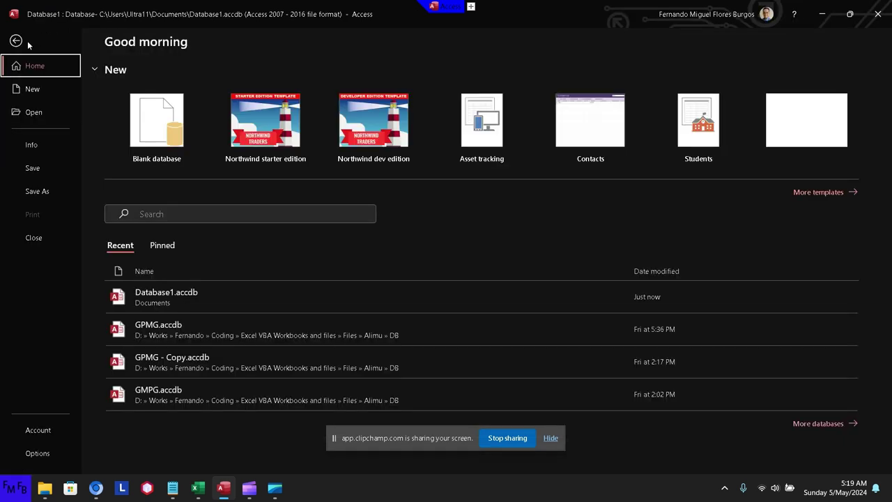
{"action": "left_click", "coordinate": [43, 191]}
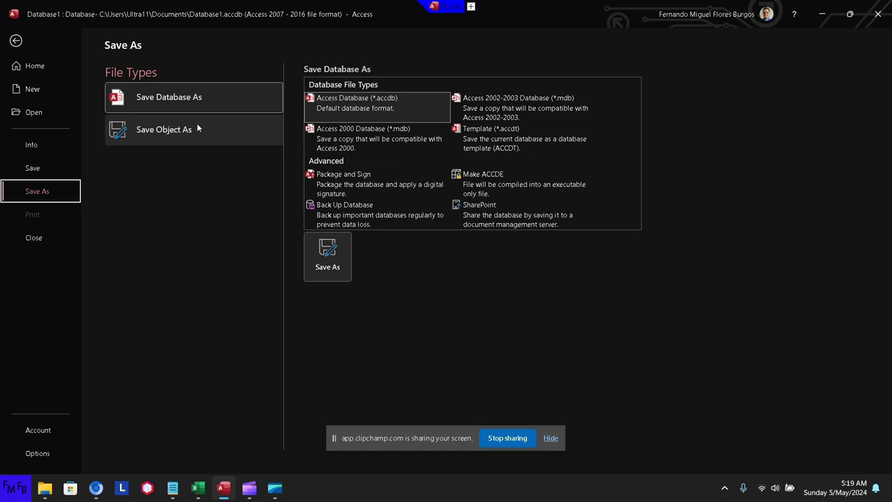
{"action": "left_click", "coordinate": [192, 103]}
{"action": "left_click", "coordinate": [321, 241]}
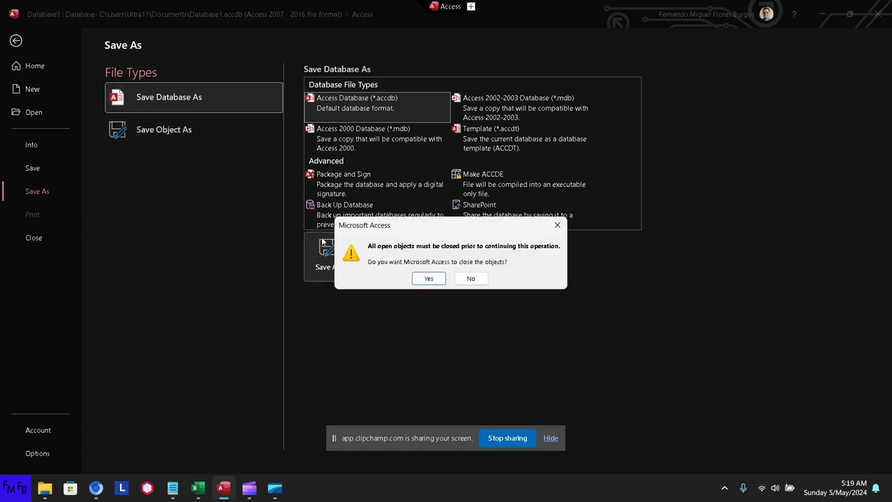
Step: Agree to close open objects and browse to the Youtube folder on drive E:
{"action": "left_click", "coordinate": [419, 280]}
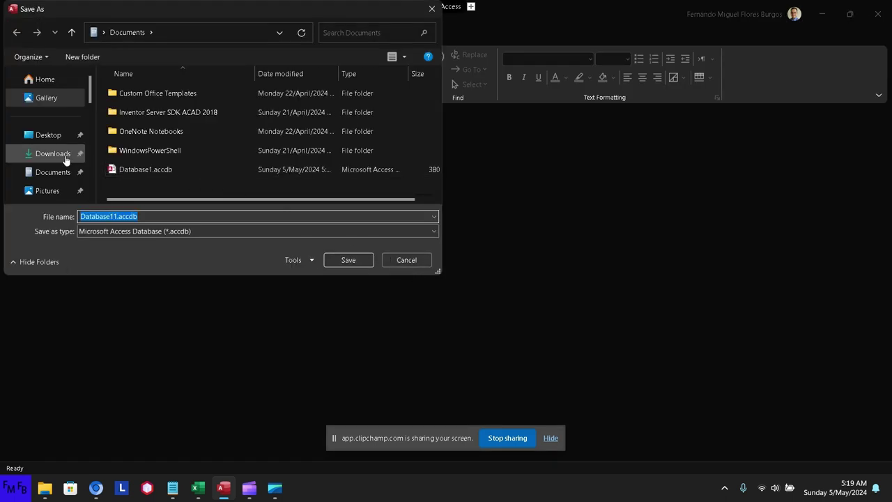
{"action": "scroll", "coordinate": [65, 161], "scroll_direction": "down", "scroll_amount": 2}
{"action": "scroll", "coordinate": [65, 161], "scroll_direction": "down", "scroll_amount": 3}
{"action": "scroll", "coordinate": [65, 161], "scroll_direction": "down", "scroll_amount": 3}
{"action": "scroll", "coordinate": [64, 161], "scroll_direction": "down", "scroll_amount": 3}
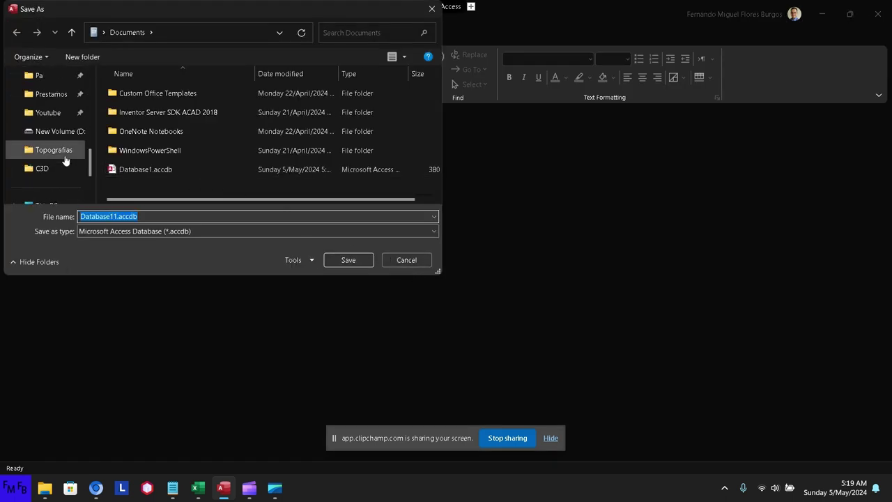
{"action": "scroll", "coordinate": [56, 152], "scroll_direction": "down", "scroll_amount": 2}
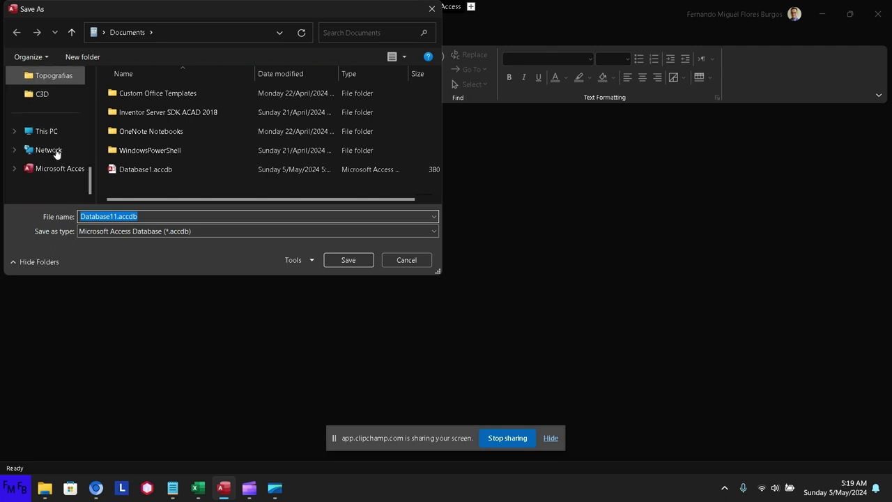
{"action": "left_click", "coordinate": [57, 151]}
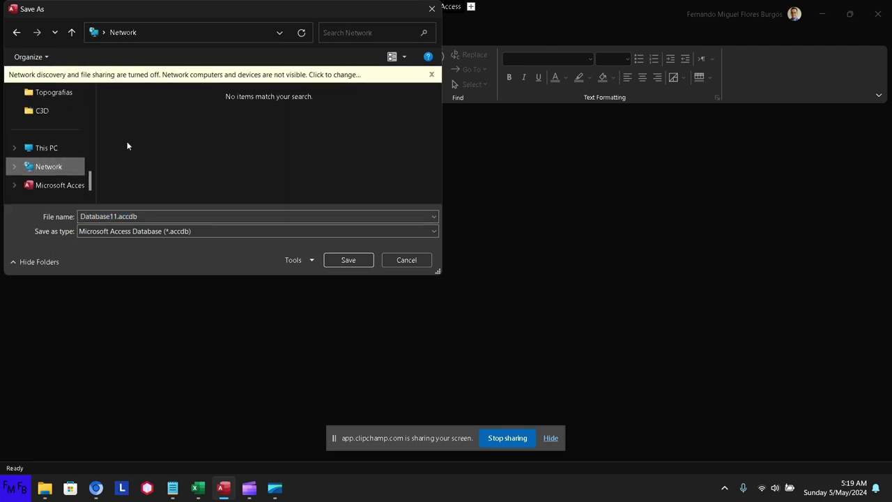
{"action": "key", "text": "Up"}
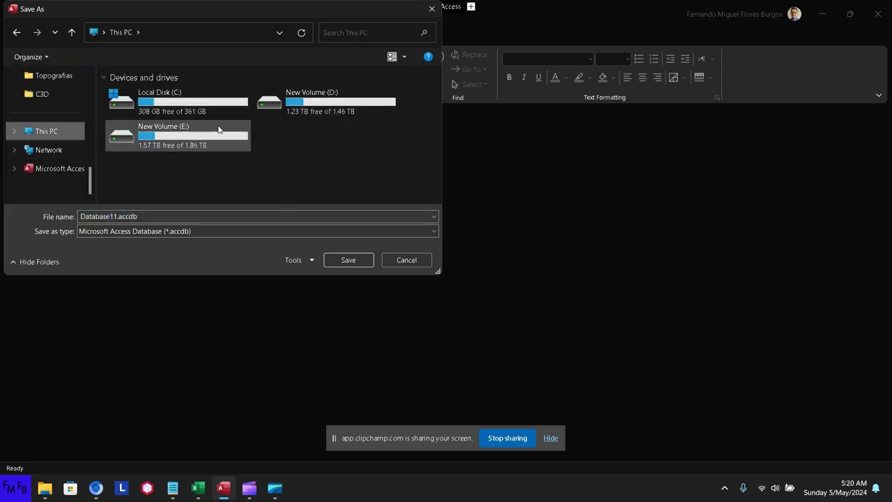
{"action": "double_click", "coordinate": [217, 125]}
{"action": "double_click", "coordinate": [126, 98]}
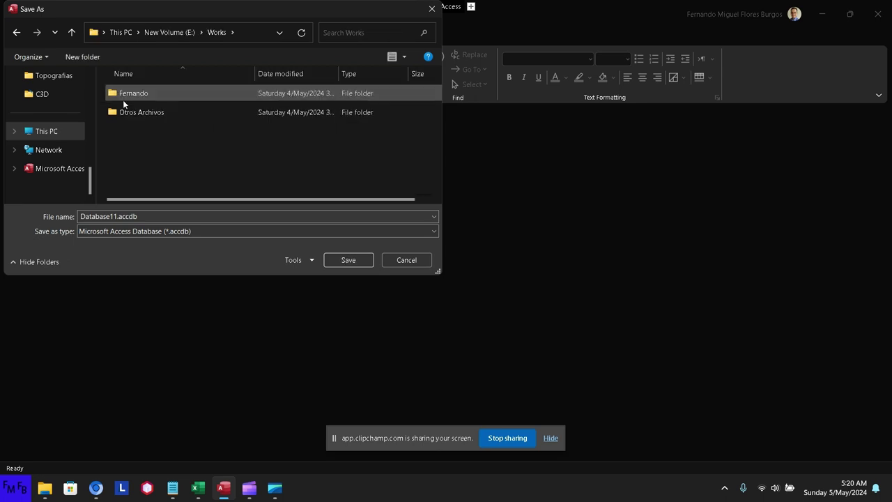
{"action": "double_click", "coordinate": [130, 98]}
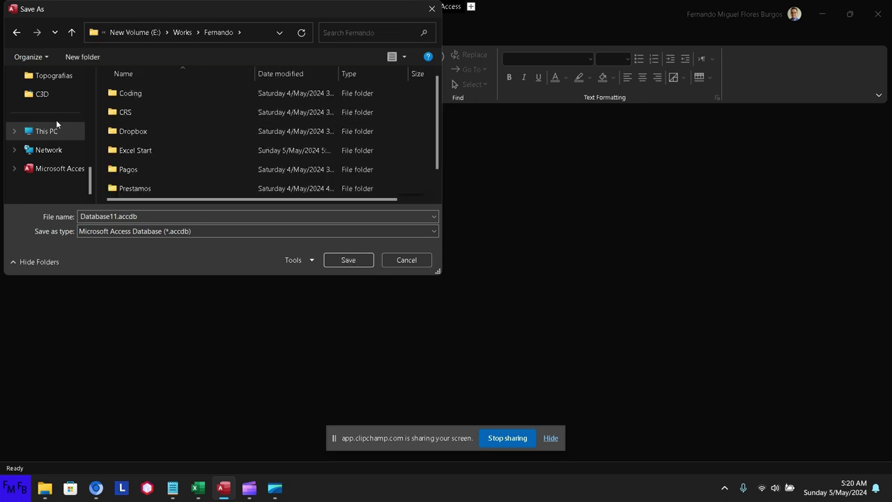
{"action": "scroll", "coordinate": [59, 122], "scroll_direction": "up", "scroll_amount": 3}
{"action": "scroll", "coordinate": [59, 133], "scroll_direction": "down", "scroll_amount": 1}
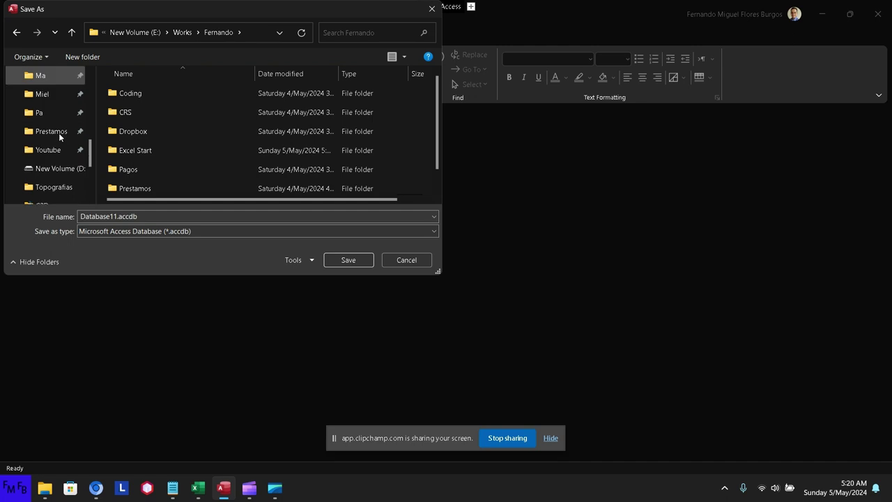
{"action": "left_click", "coordinate": [54, 159]}
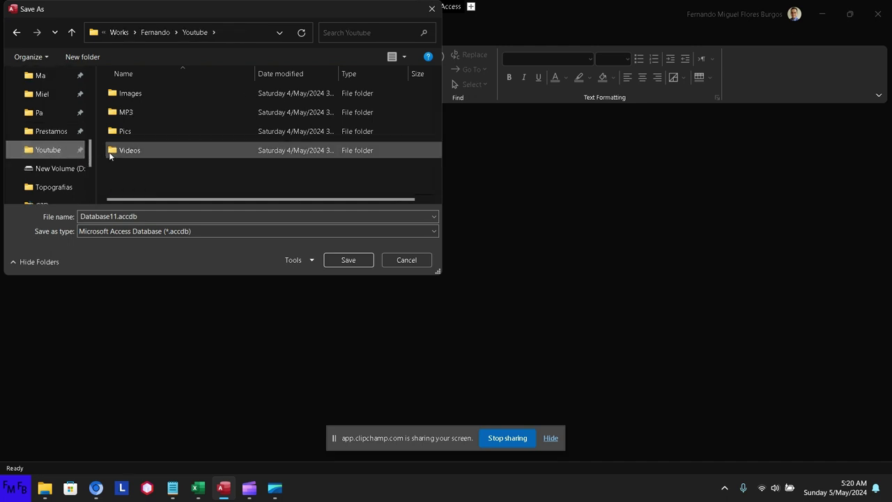
Step: Create nested folders Files\Access and save the database there as trial.accdb
{"action": "left_click", "coordinate": [90, 60]}
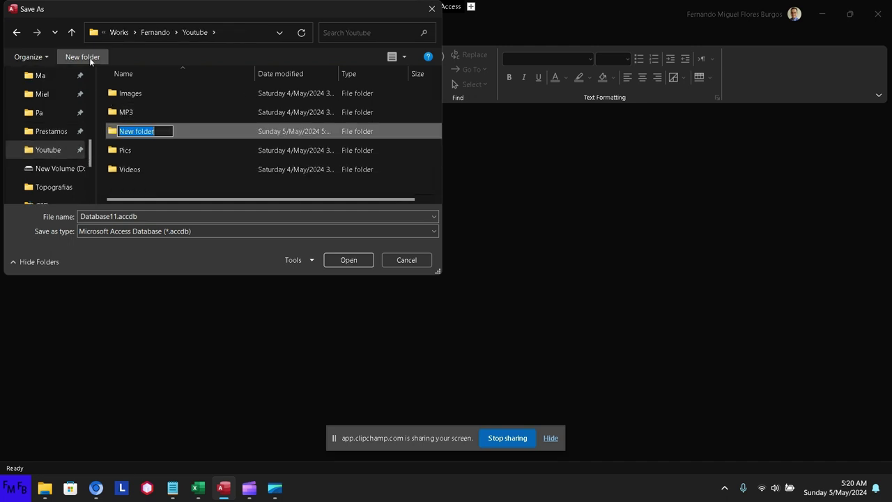
{"action": "type", "text": "File"}
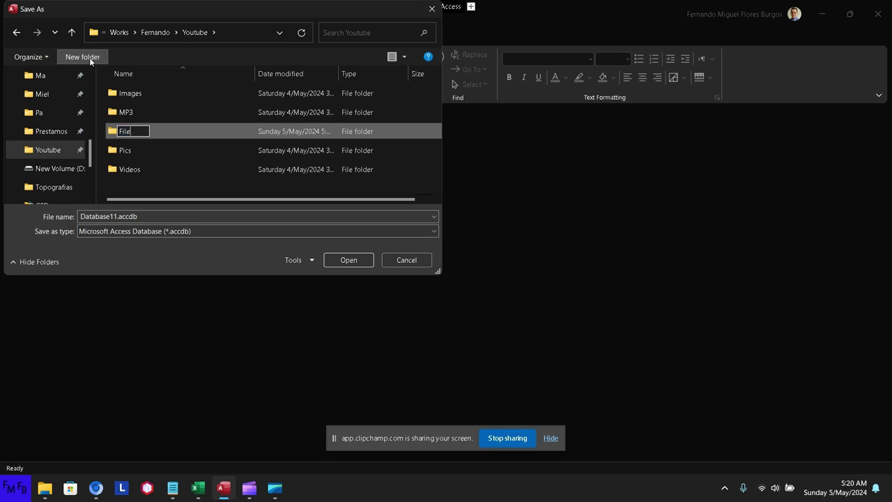
{"action": "type", "text": "s"}
{"action": "key", "text": "Return"}
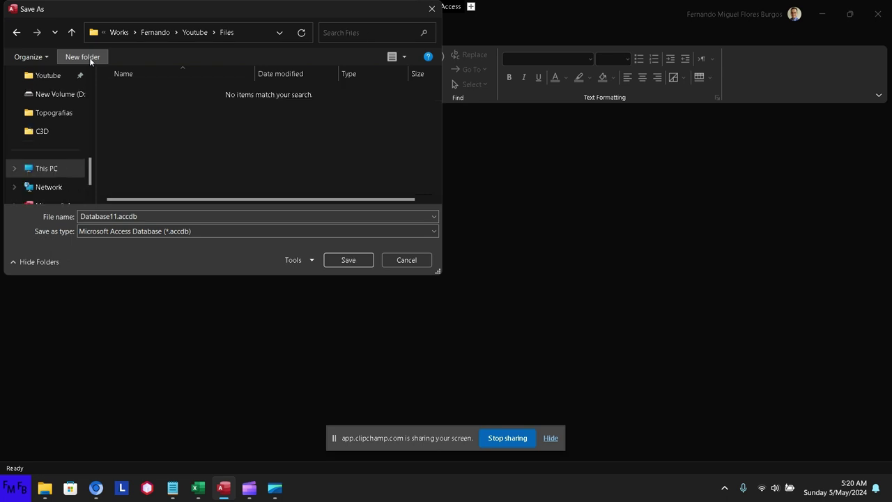
{"action": "left_click", "coordinate": [90, 60]}
{"action": "type", "text": "A"}
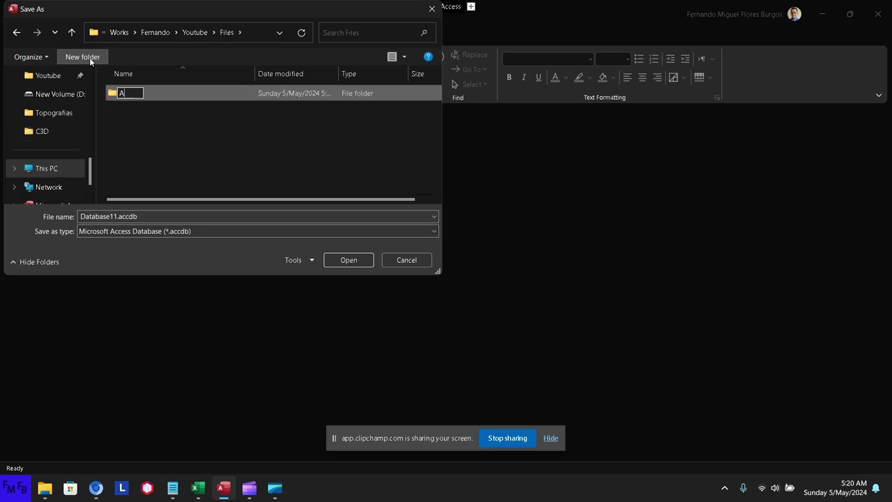
{"action": "type", "text": "ccess"}
{"action": "key", "text": "Return"}
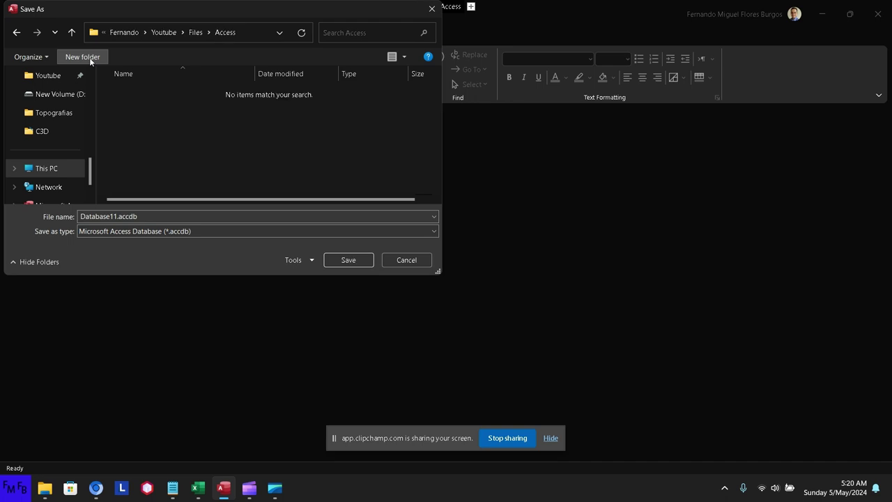
{"action": "double_click", "coordinate": [154, 217]}
{"action": "type", "text": "tr"}
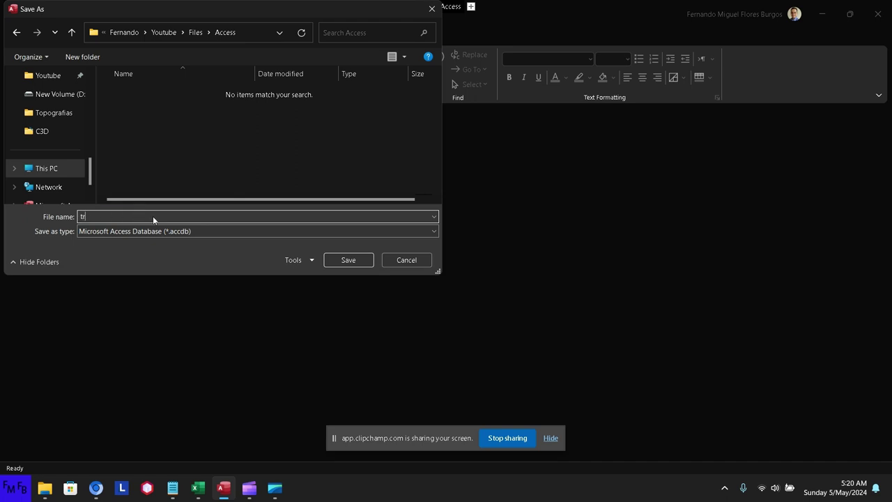
{"action": "type", "text": "ial"}
{"action": "key", "text": "Return"}
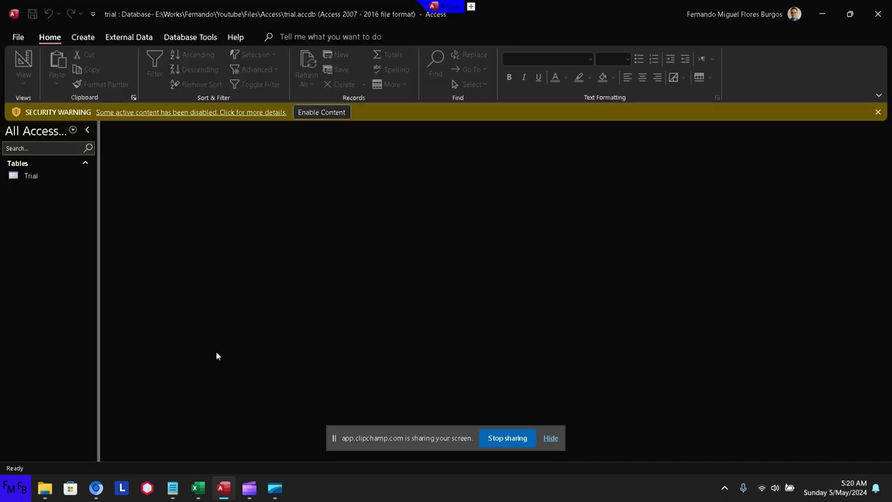
Step: Enter heading 'Name' in A1, then nando, pedro, nando, pablo, pablo, pedro below
{"action": "left_click", "coordinate": [198, 486]}
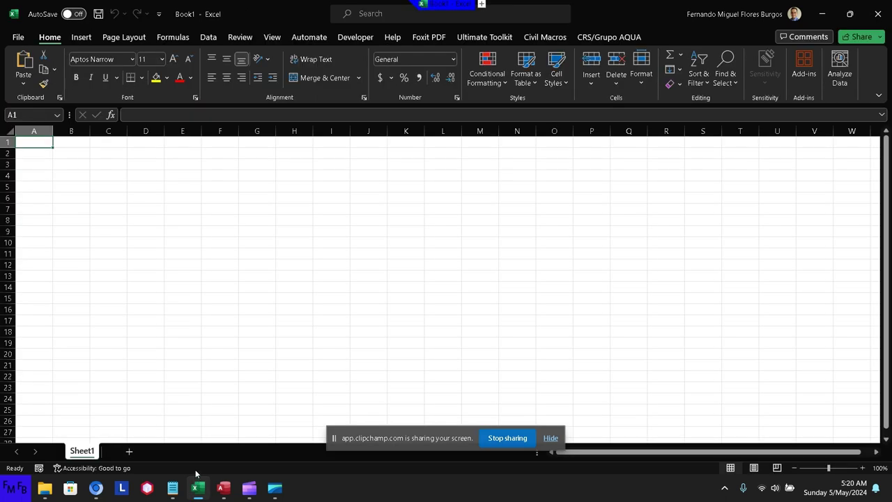
{"action": "type", "text": "Name"}
{"action": "key", "text": "Return"}
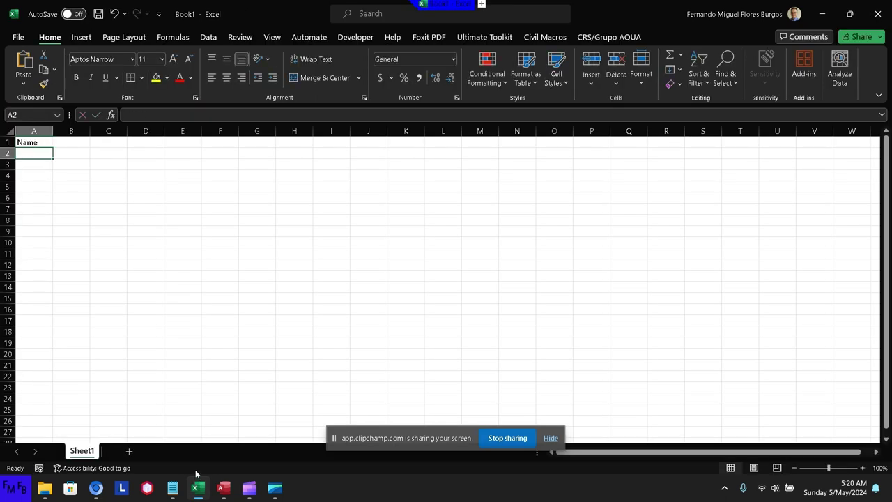
{"action": "type", "text": "nando"}
{"action": "key", "text": "Return"}
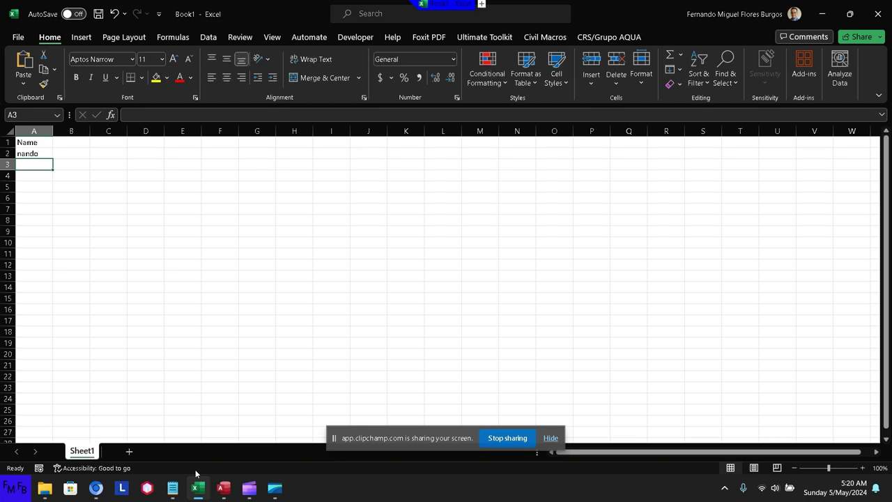
{"action": "type", "text": "pedro"}
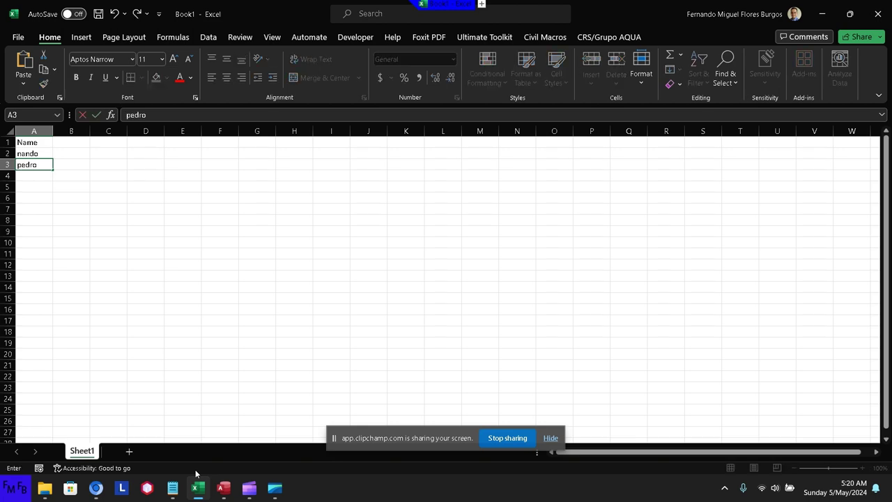
{"action": "key", "text": "Return"}
{"action": "type", "text": "nan"}
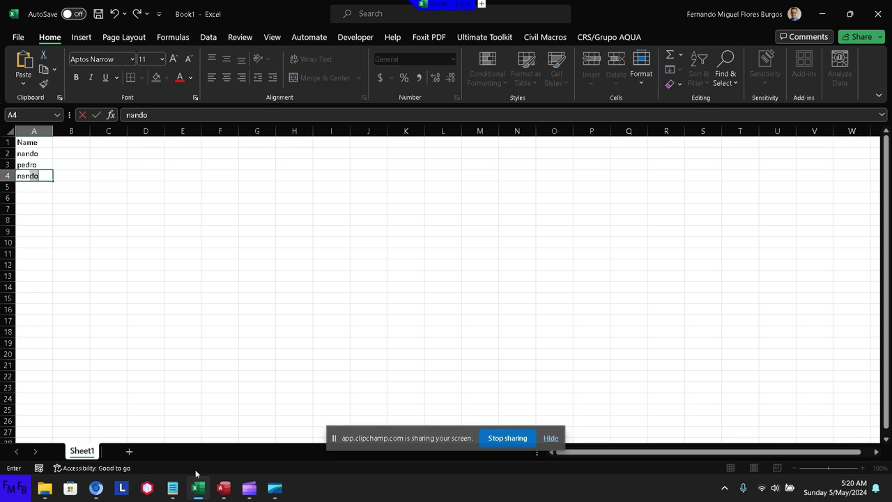
{"action": "type", "text": "do"}
{"action": "key", "text": "Return"}
{"action": "type", "text": "pa"}
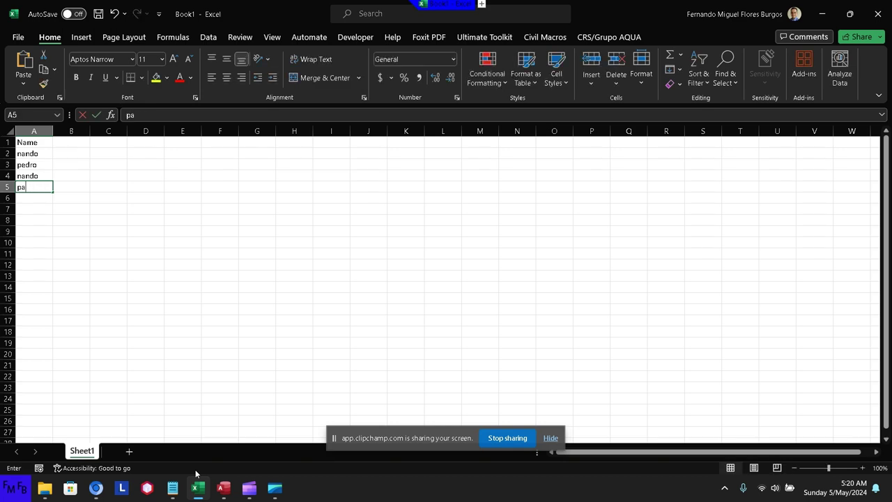
{"action": "type", "text": "blo"}
{"action": "key", "text": "Return"}
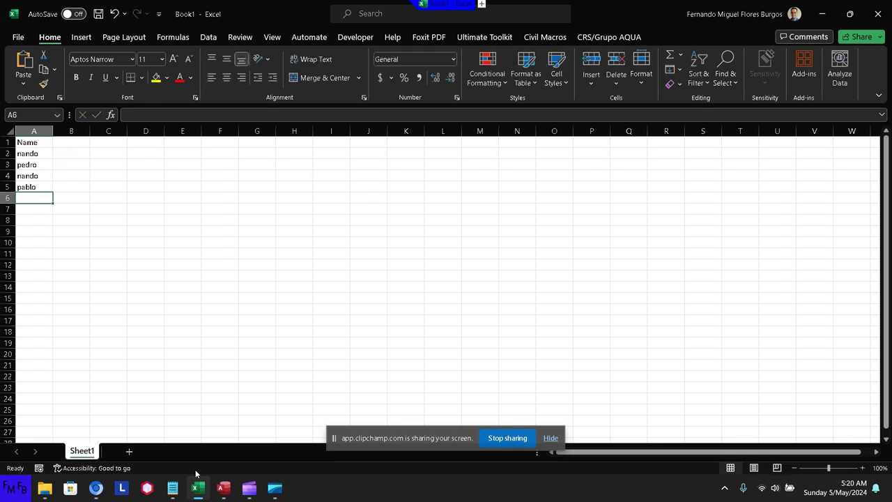
{"action": "type", "text": "pablo"}
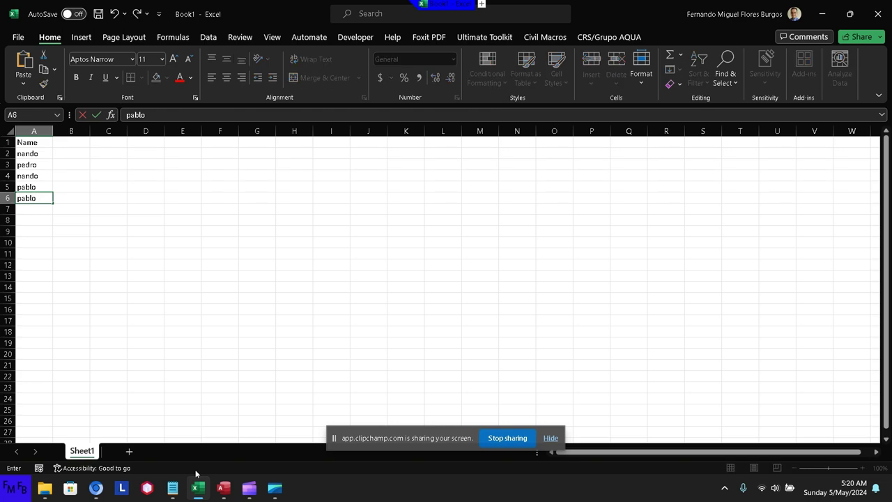
{"action": "key", "text": "Return"}
{"action": "type", "text": "pedr"}
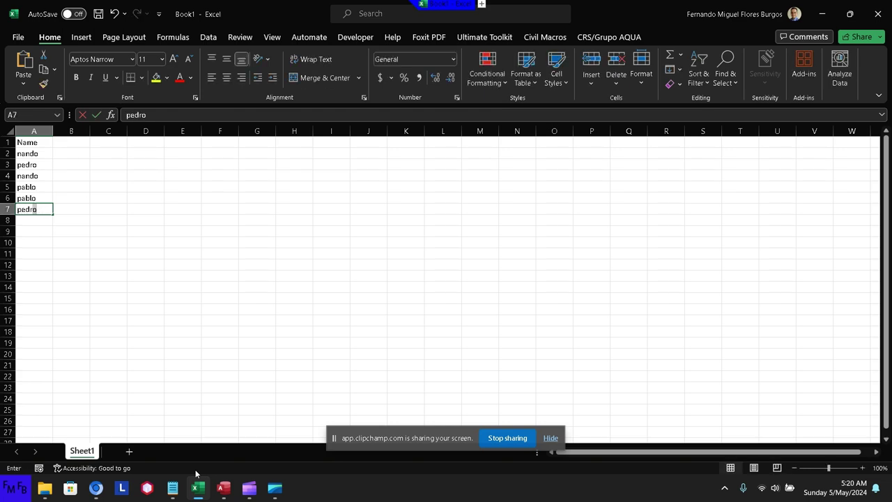
{"action": "type", "text": "o"}
{"action": "key", "text": "Return"}
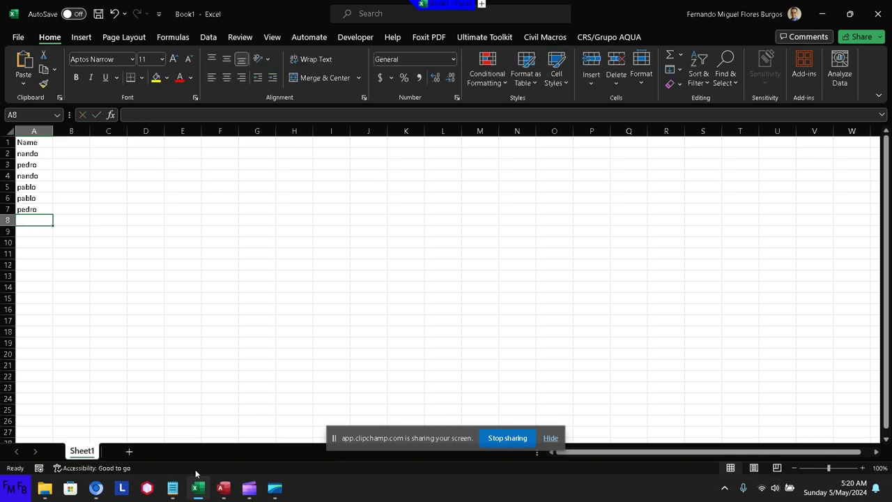
Step: Open the workbook's Save As dialog at the Youtube\Files\Access folder
{"action": "left_click", "coordinate": [20, 38]}
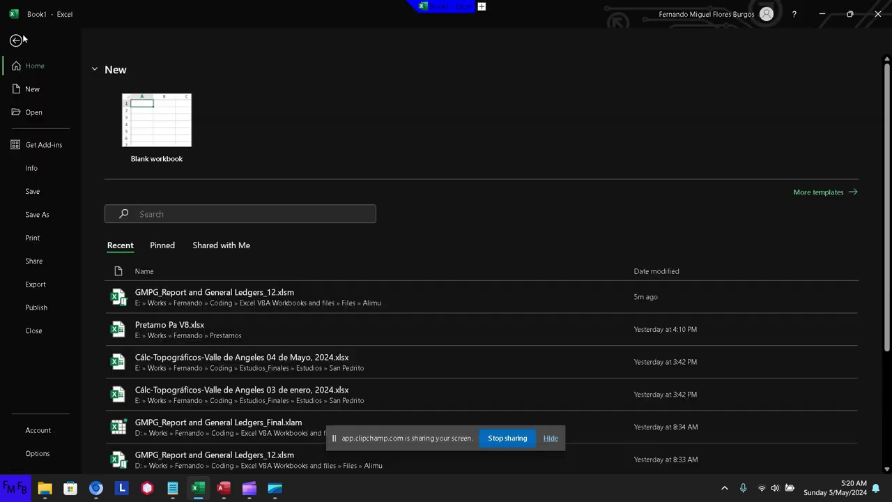
{"action": "left_click", "coordinate": [42, 214]}
{"action": "left_click", "coordinate": [145, 234]}
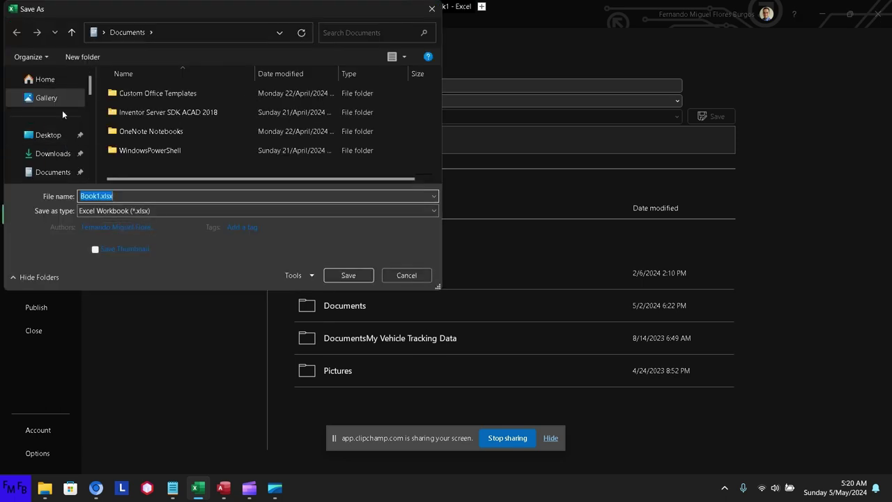
{"action": "scroll", "coordinate": [62, 110], "scroll_direction": "down", "scroll_amount": 2}
{"action": "scroll", "coordinate": [62, 110], "scroll_direction": "down", "scroll_amount": 2}
{"action": "scroll", "coordinate": [62, 110], "scroll_direction": "down", "scroll_amount": 2}
{"action": "scroll", "coordinate": [62, 110], "scroll_direction": "down", "scroll_amount": 1}
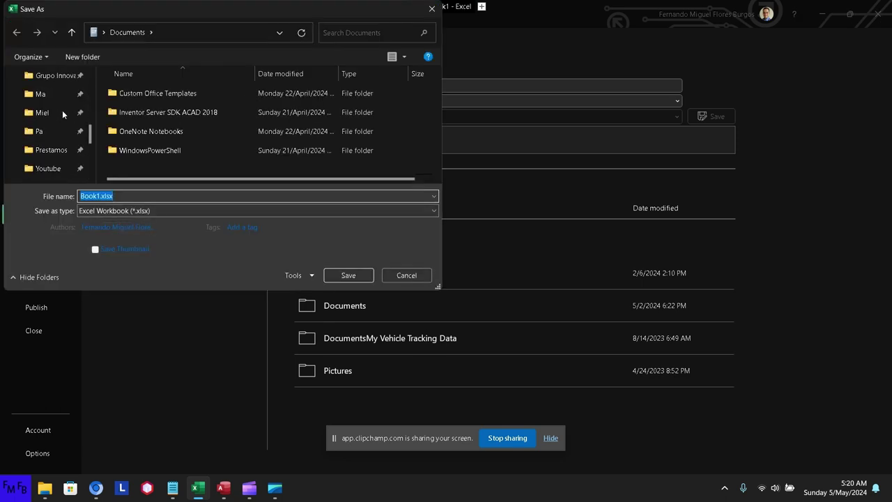
{"action": "left_click", "coordinate": [48, 168]}
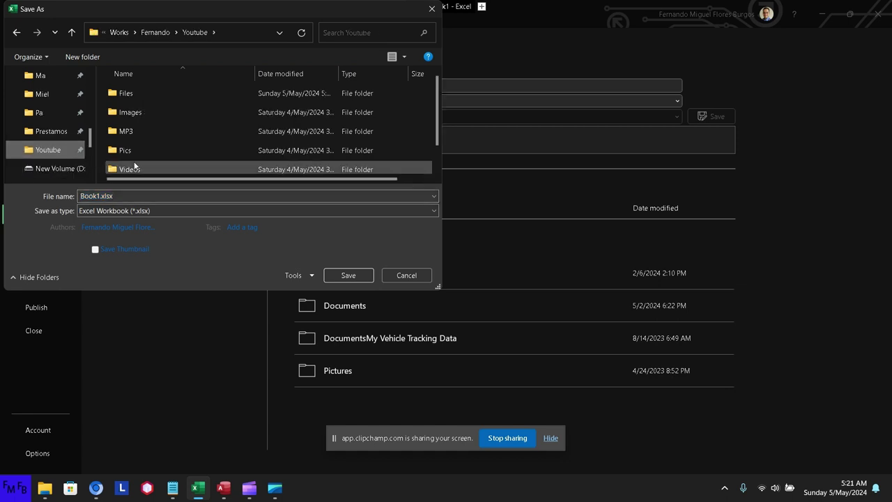
{"action": "scroll", "coordinate": [135, 165], "scroll_direction": "down", "scroll_amount": 1}
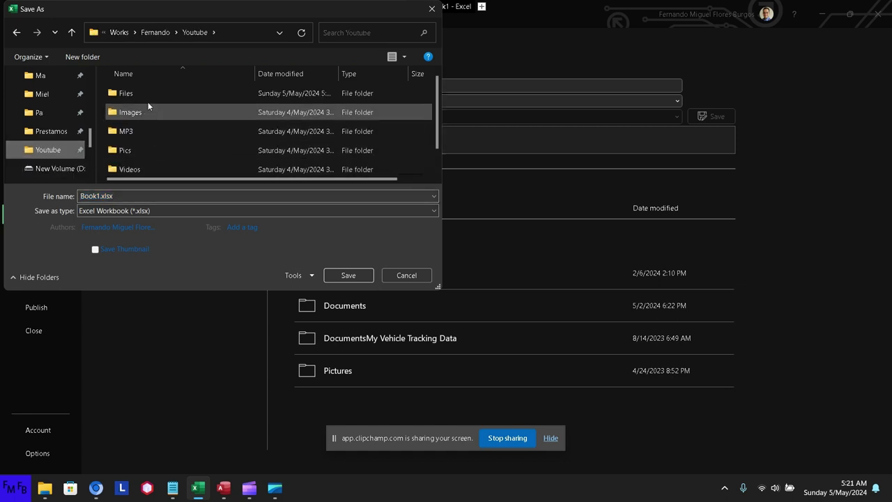
{"action": "double_click", "coordinate": [148, 98]}
{"action": "double_click", "coordinate": [148, 98]}
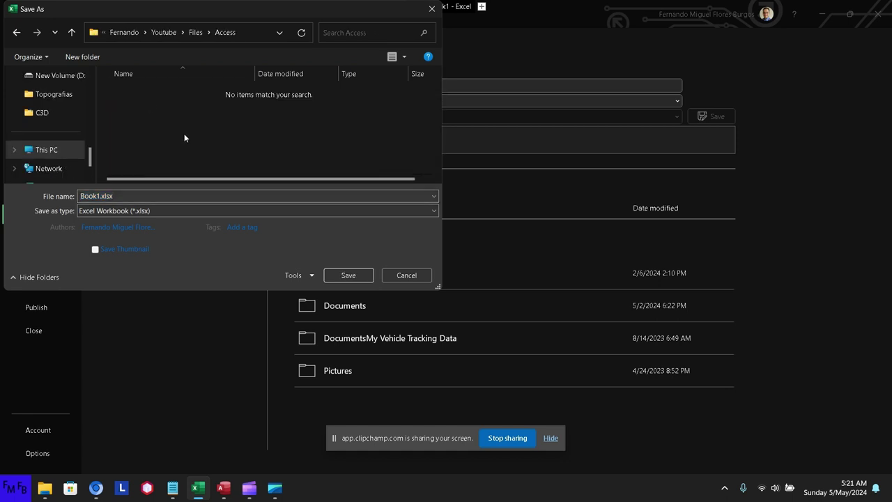
Step: Save the workbook there under the name prueba
{"action": "double_click", "coordinate": [152, 197]}
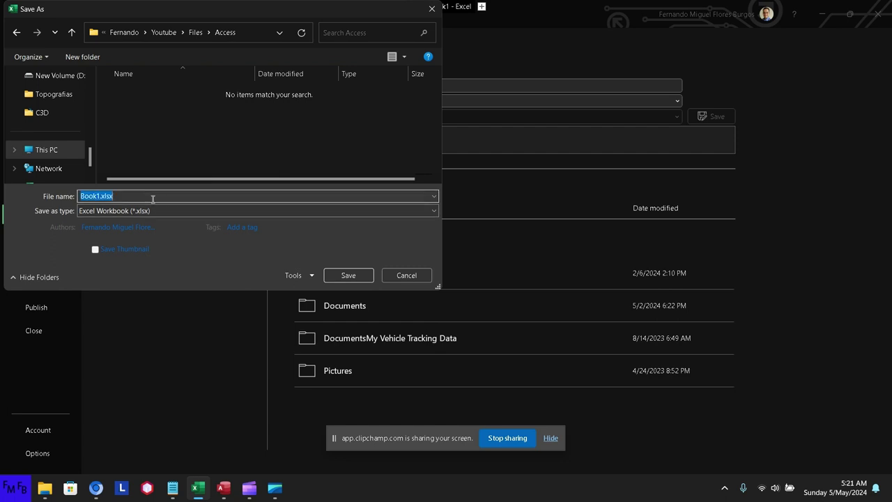
{"action": "type", "text": "pr"}
{"action": "type", "text": "ueba"}
{"action": "key", "text": "Return"}
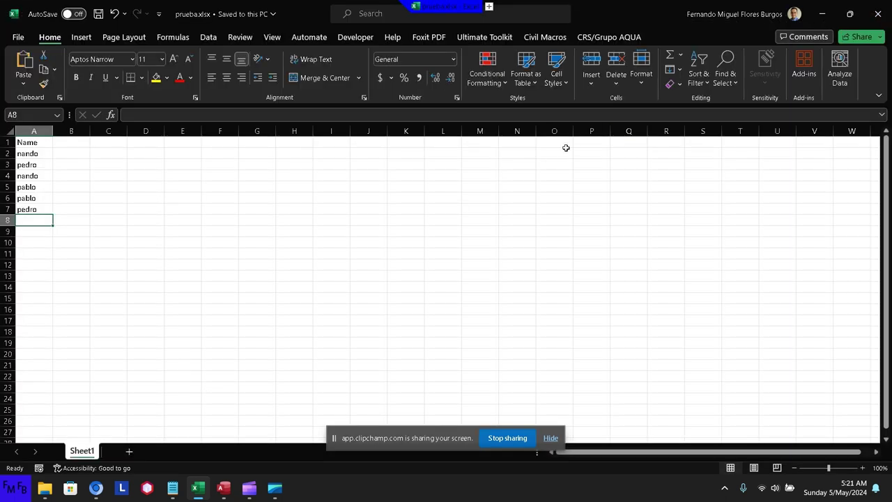
Step: Enable the disabled content of the trial database in Access
{"action": "left_click", "coordinate": [223, 490]}
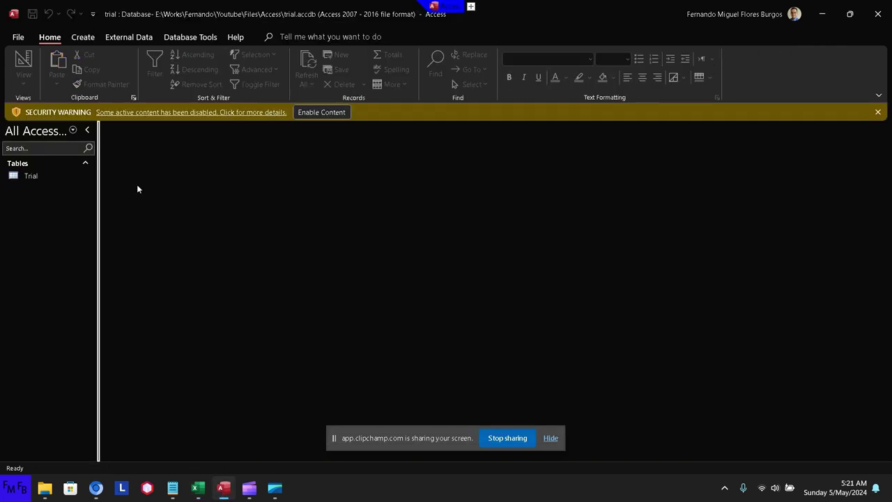
{"action": "left_click", "coordinate": [133, 39]}
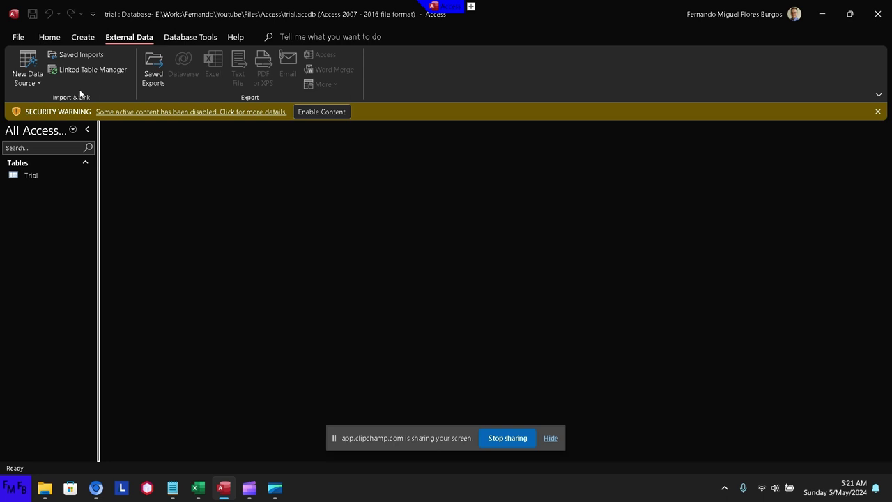
{"action": "left_click", "coordinate": [302, 113]}
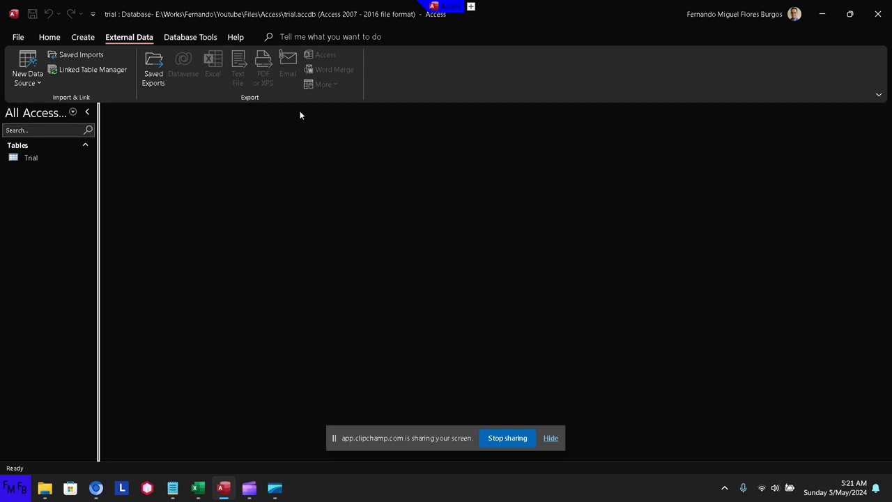
Step: Choose New Data Source > From File > Excel to import a spreadsheet
{"action": "left_click", "coordinate": [38, 86]}
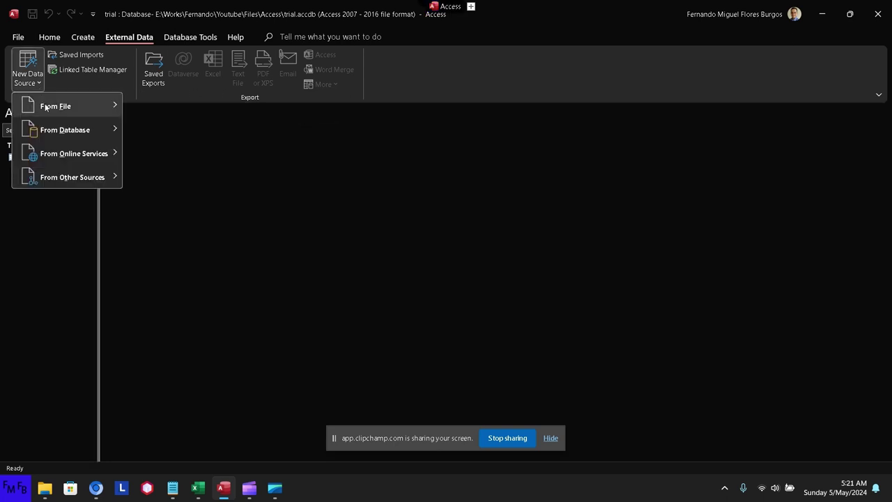
{"action": "mouse_move", "coordinate": [58, 108]}
{"action": "left_click", "coordinate": [143, 105]}
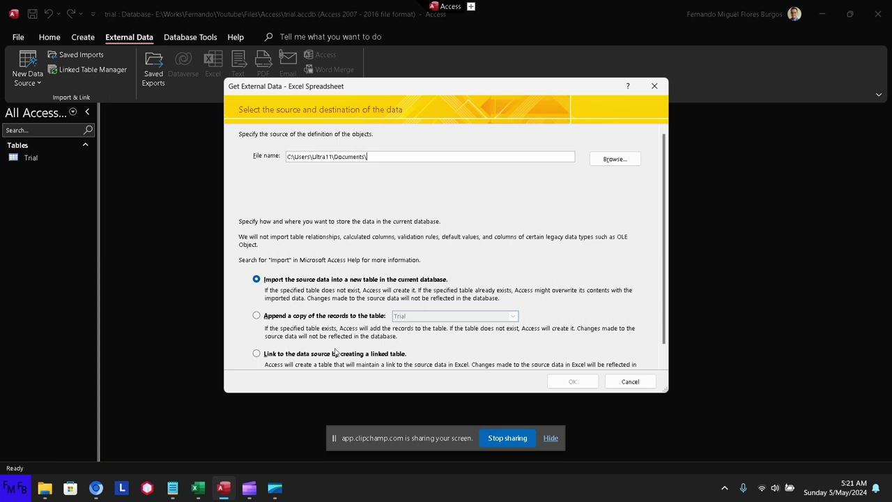
Step: Set the import to append records to Trial, using Youtube\Files\Access\prueba.xlsx as the source
{"action": "left_click", "coordinate": [323, 320]}
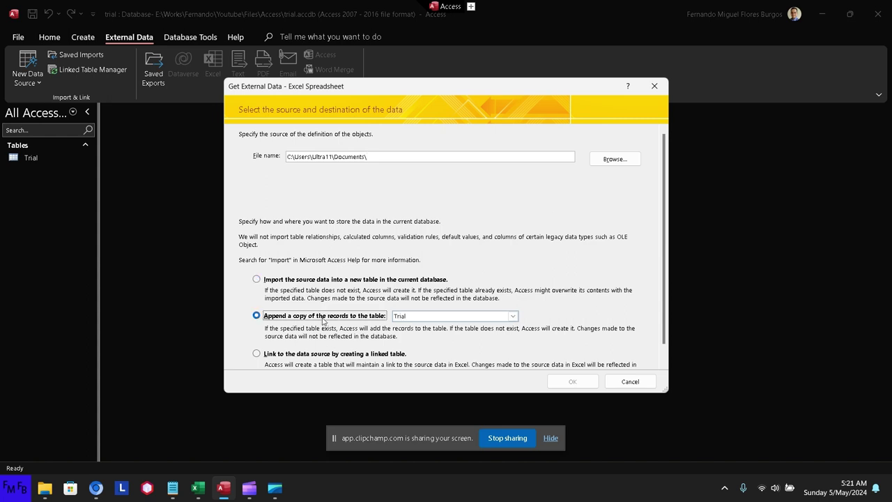
{"action": "left_click", "coordinate": [612, 161]}
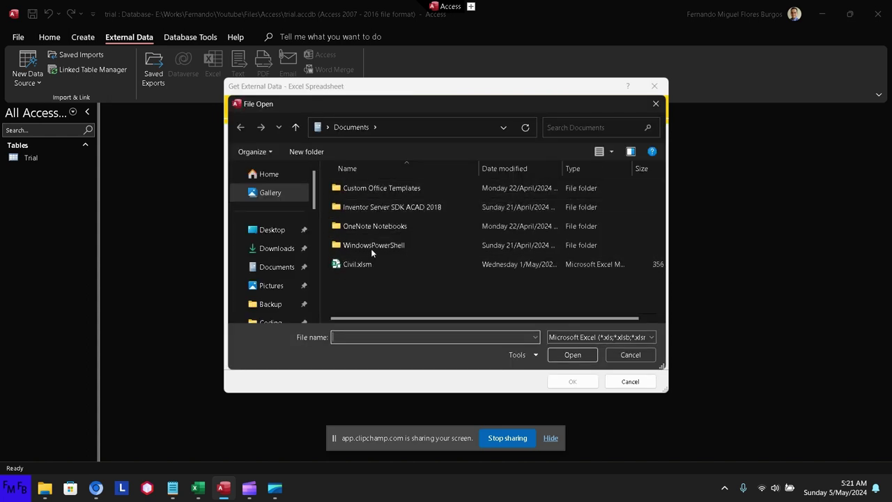
{"action": "scroll", "coordinate": [291, 258], "scroll_direction": "down", "scroll_amount": 1}
{"action": "scroll", "coordinate": [292, 258], "scroll_direction": "down", "scroll_amount": 1}
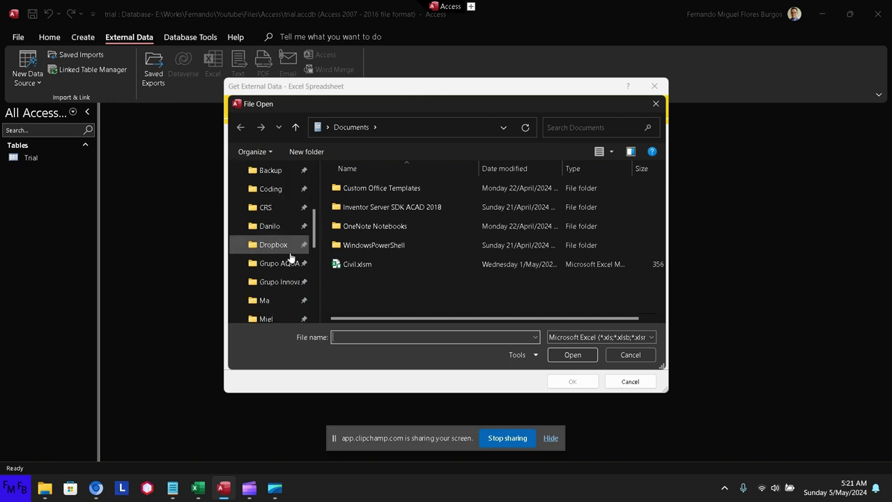
{"action": "scroll", "coordinate": [291, 258], "scroll_direction": "down", "scroll_amount": 2}
{"action": "scroll", "coordinate": [291, 258], "scroll_direction": "down", "scroll_amount": 1}
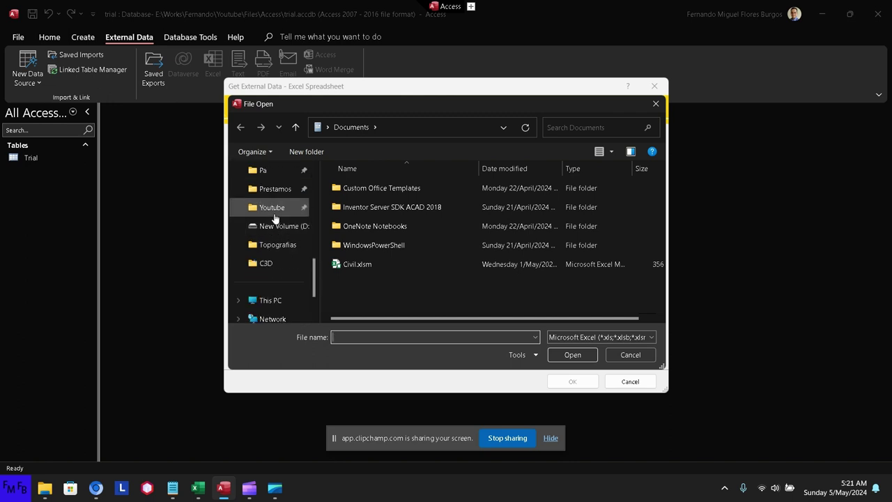
{"action": "left_click", "coordinate": [272, 209]}
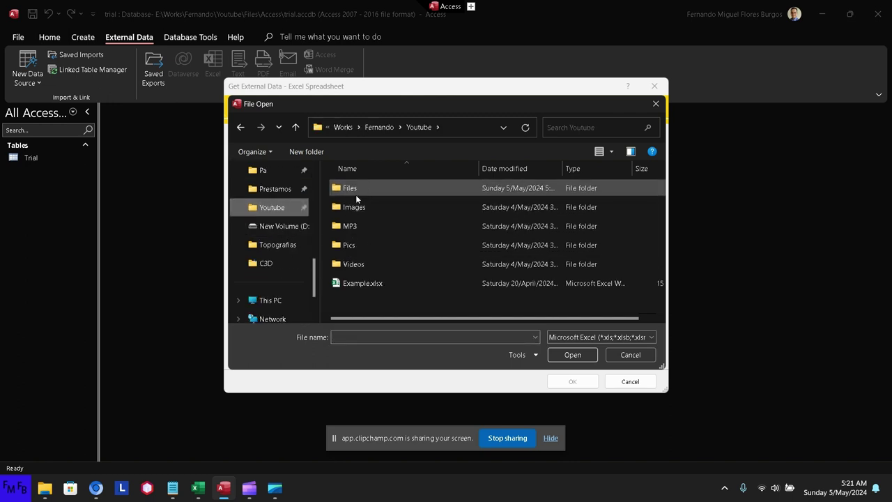
{"action": "double_click", "coordinate": [357, 189]}
{"action": "double_click", "coordinate": [357, 189]}
{"action": "double_click", "coordinate": [357, 189]}
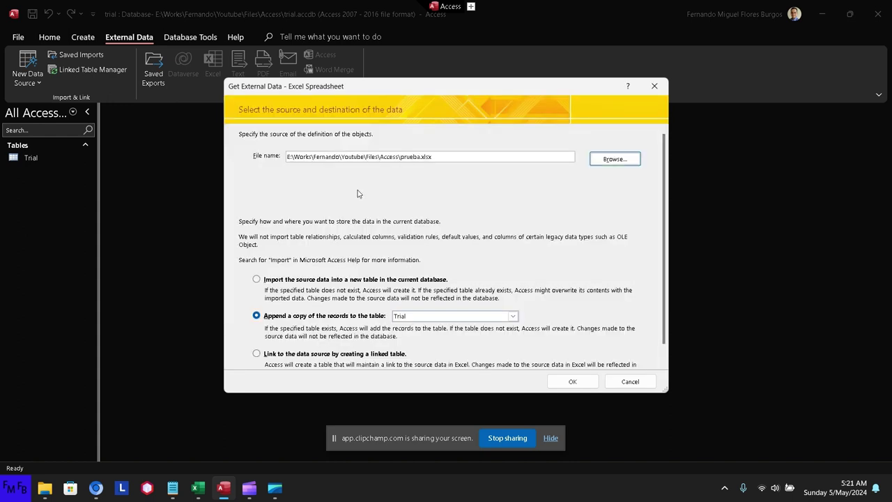
{"action": "left_click", "coordinate": [560, 380]}
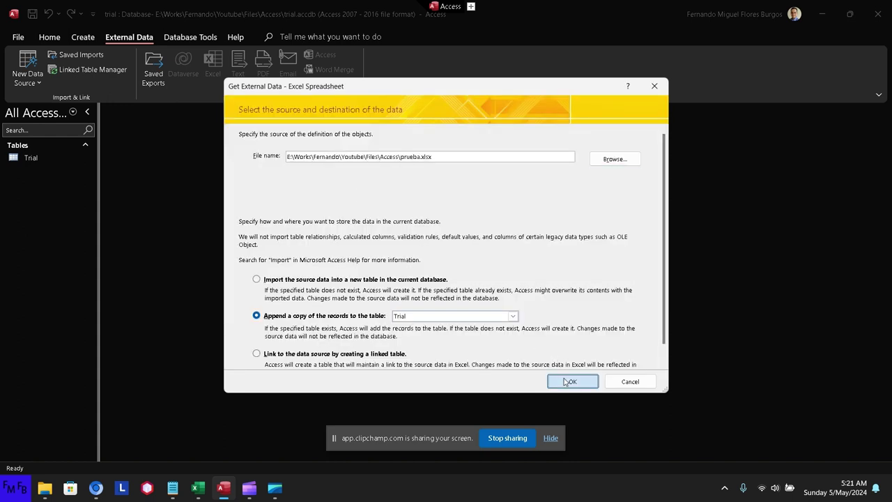
Step: Finish the append despite the key-violation warning, skip saving import steps, and open Trial
{"action": "left_click", "coordinate": [546, 353]}
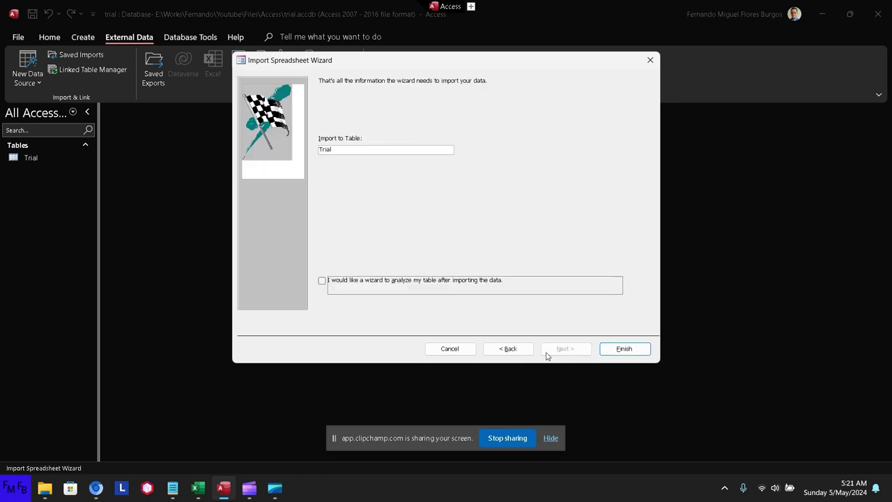
{"action": "left_click", "coordinate": [607, 349]}
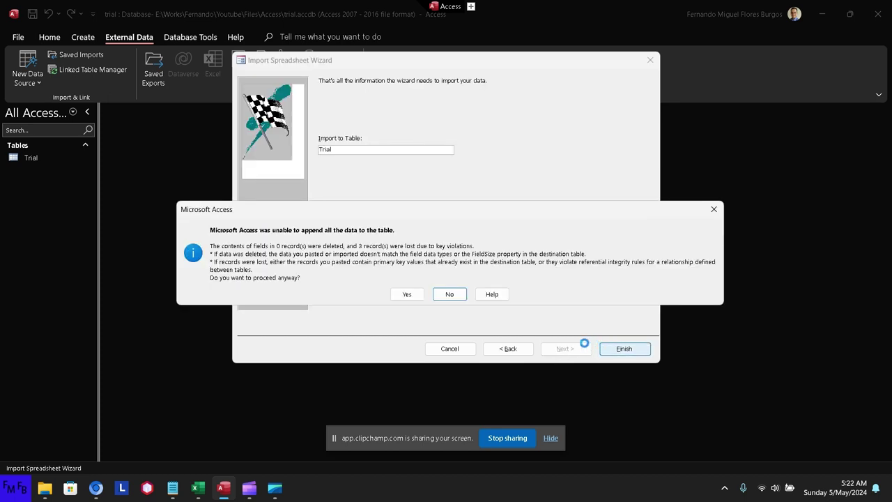
{"action": "left_click", "coordinate": [412, 294]}
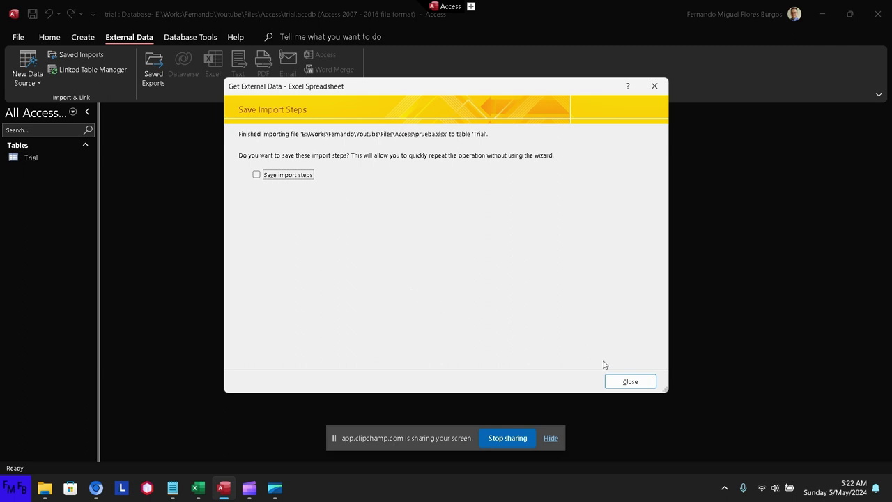
{"action": "left_click", "coordinate": [617, 381]}
{"action": "double_click", "coordinate": [50, 159]}
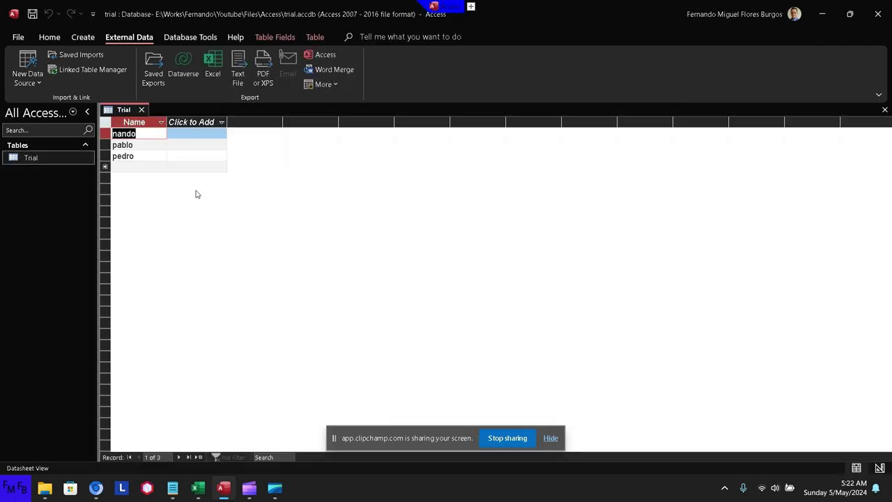
Step: Enter a duplicate 'nando' as a new Trial record and dismiss both duplicate-values errors
{"action": "left_click", "coordinate": [131, 168]}
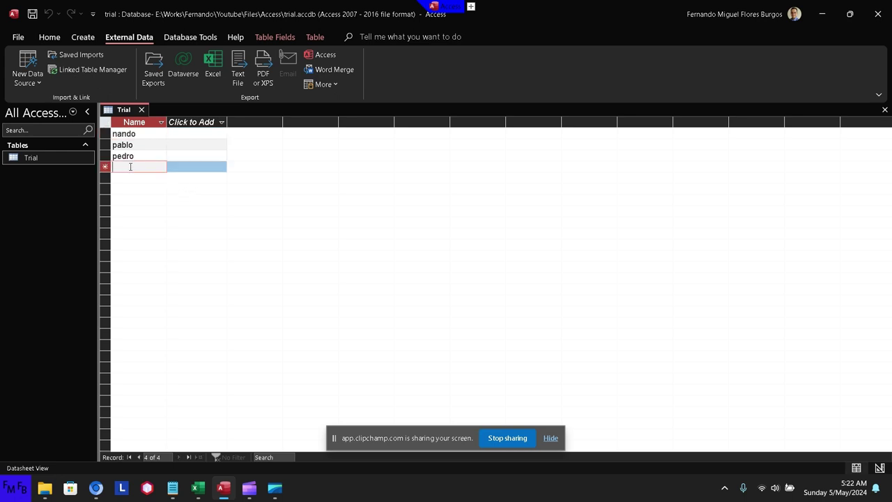
{"action": "type", "text": "nando"}
{"action": "key", "text": "Return"}
{"action": "key", "text": "Return"}
{"action": "key", "text": "Return"}
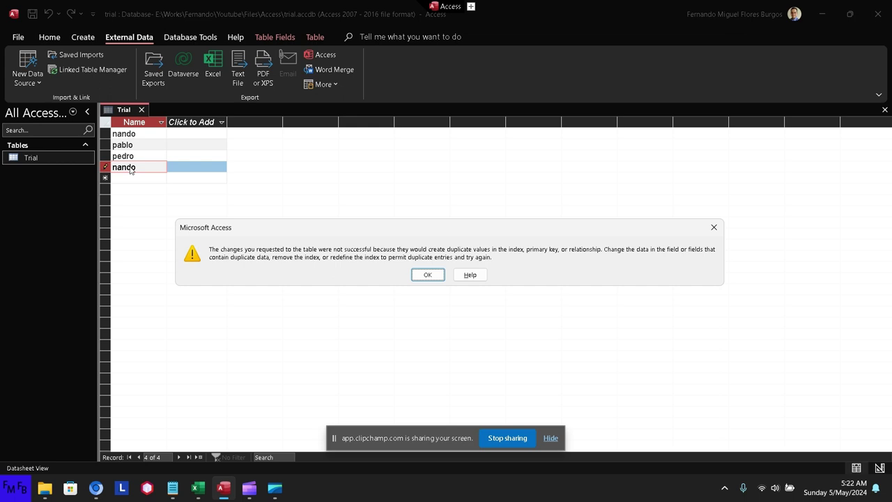
{"action": "key", "text": "Return"}
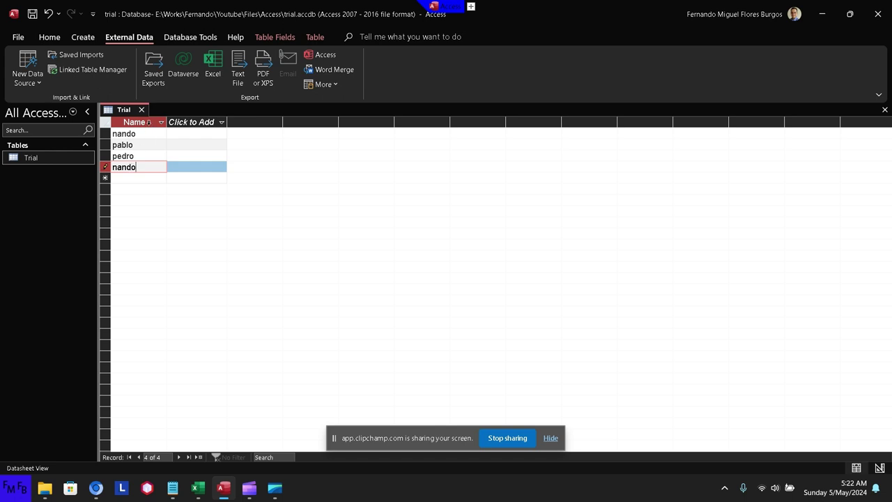
{"action": "left_click", "coordinate": [150, 129]}
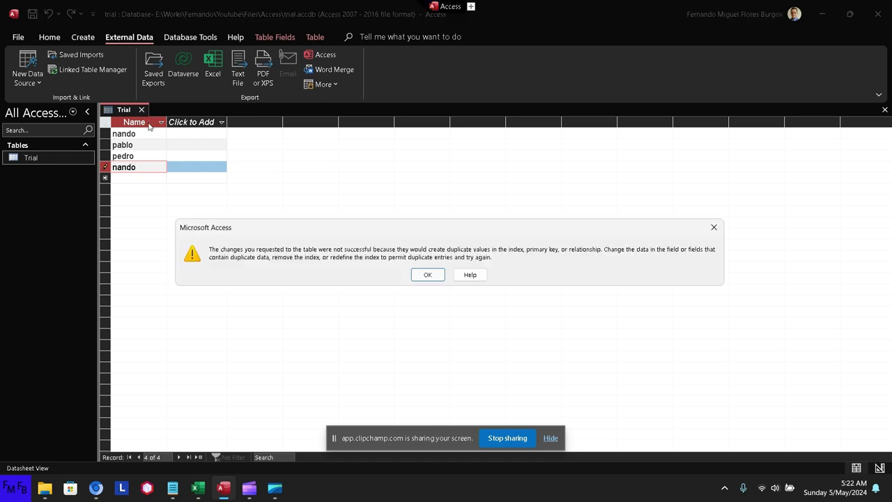
{"action": "left_click", "coordinate": [428, 275]}
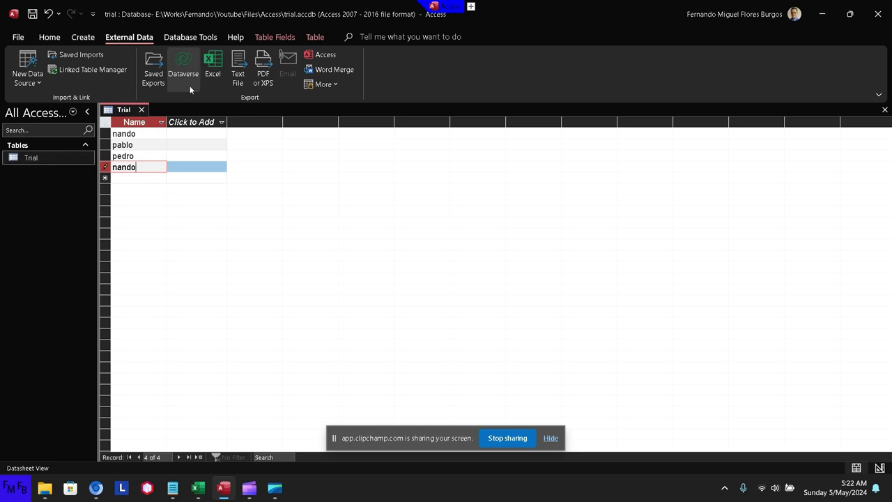
Step: Cancel the Excel export and start an Excel import with prueba.xlsx as the source workbook
{"action": "left_click", "coordinate": [214, 68]}
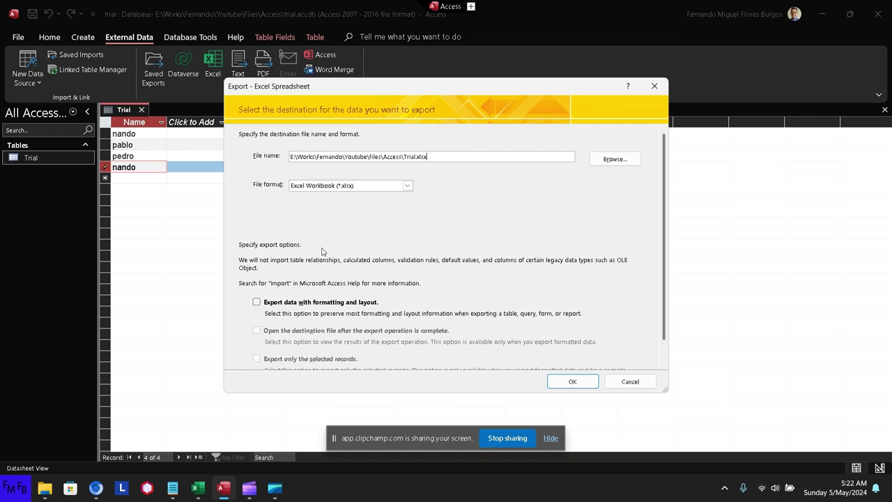
{"action": "left_click", "coordinate": [655, 86]}
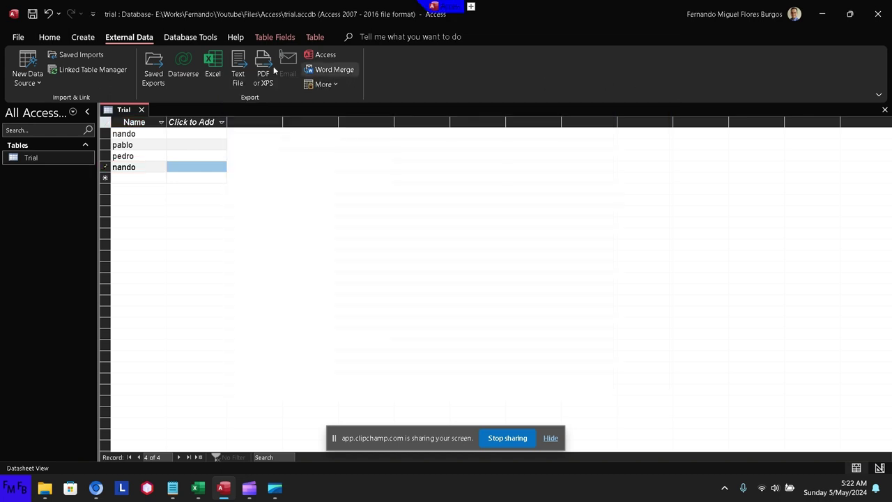
{"action": "left_click", "coordinate": [28, 69]}
{"action": "mouse_move", "coordinate": [76, 102]}
{"action": "left_click", "coordinate": [152, 105]}
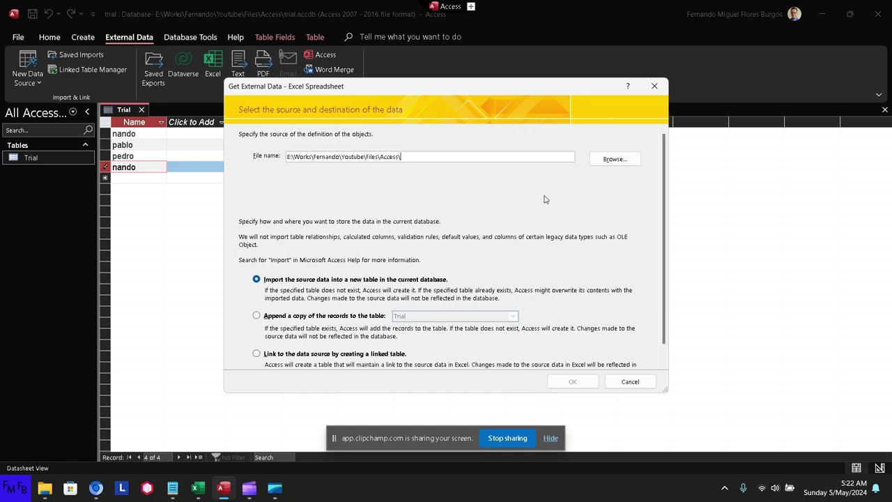
{"action": "left_click", "coordinate": [601, 160]}
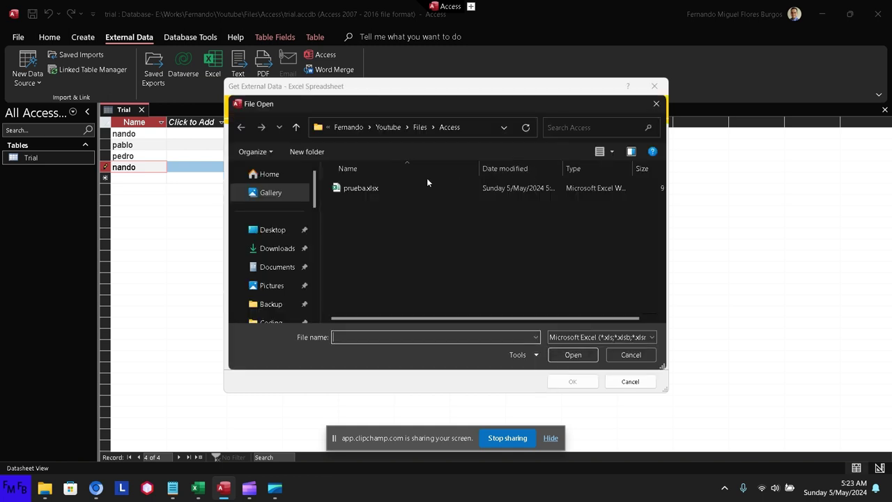
{"action": "double_click", "coordinate": [395, 187]}
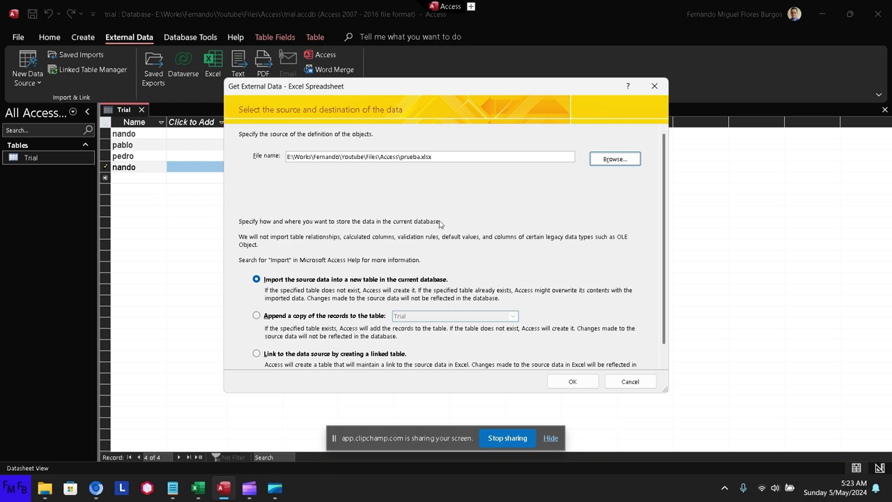
Step: Import into a new Sheet1 table with default field options and an Access-added primary key
{"action": "left_click", "coordinate": [563, 377]}
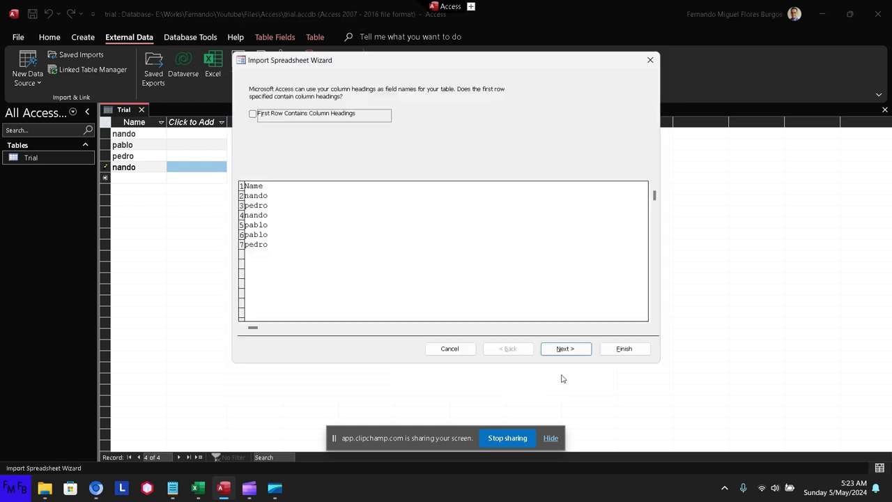
{"action": "left_click", "coordinate": [566, 351]}
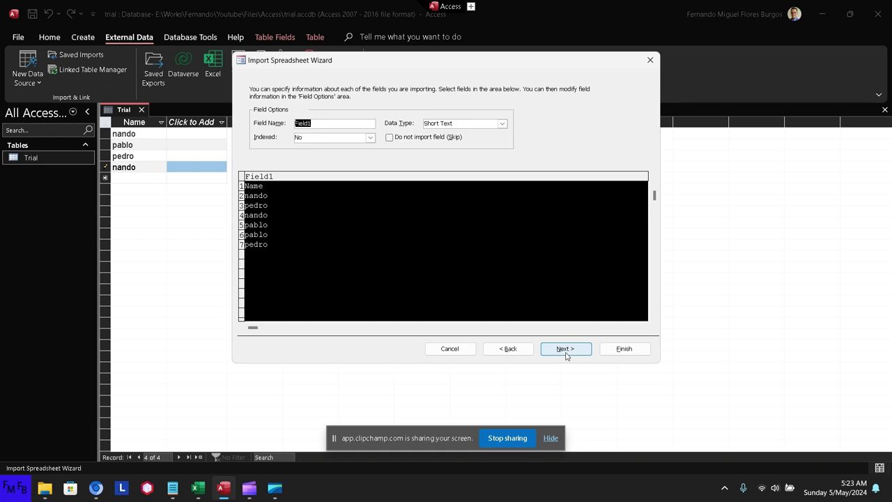
{"action": "left_click", "coordinate": [566, 351]}
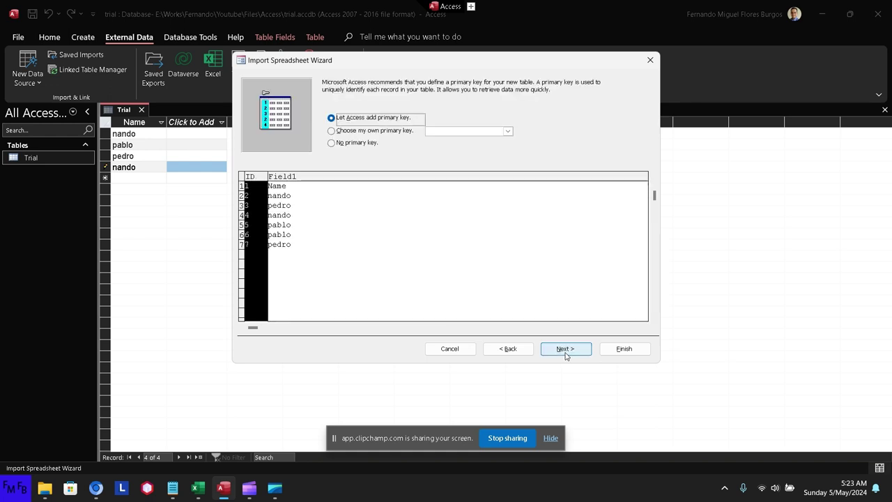
{"action": "left_click", "coordinate": [566, 351]}
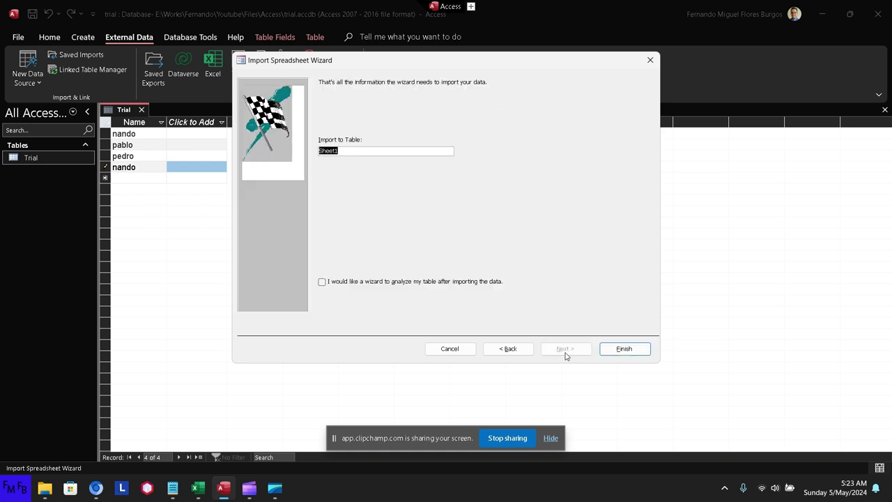
{"action": "left_click", "coordinate": [613, 347]}
{"action": "left_click", "coordinate": [620, 380]}
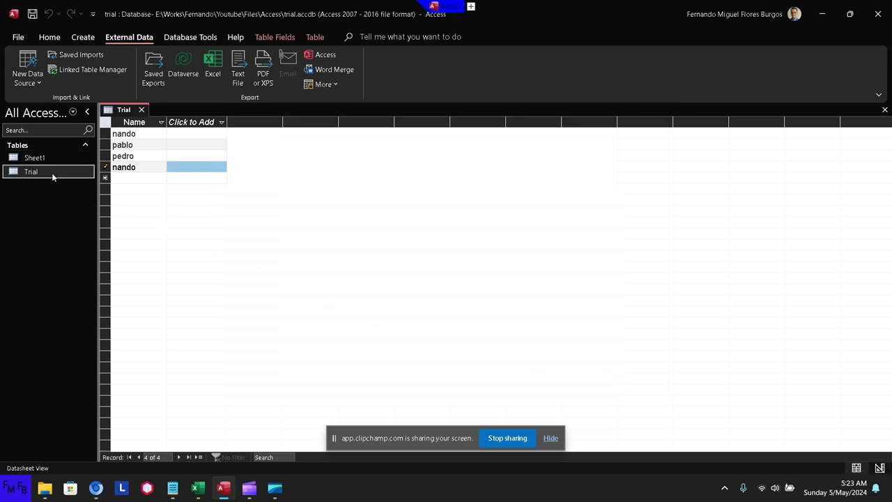
Step: Try deleting the Trial table, dismiss the cannot-delete message, and open Sheet1
{"action": "right_click", "coordinate": [53, 174]}
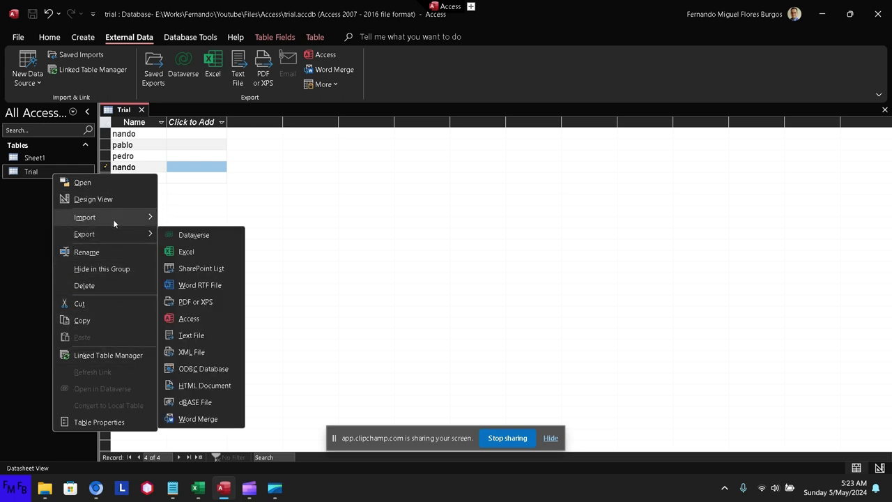
{"action": "mouse_move", "coordinate": [113, 218]}
{"action": "left_click", "coordinate": [87, 286]}
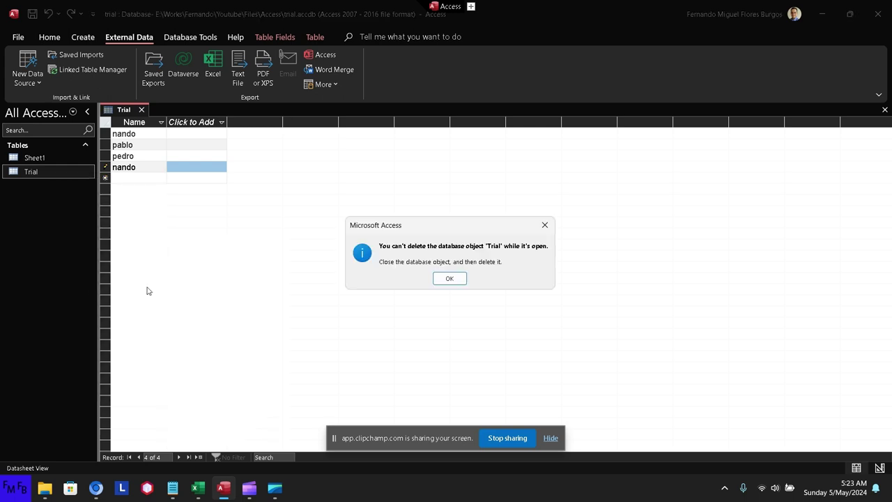
{"action": "left_click", "coordinate": [450, 279]}
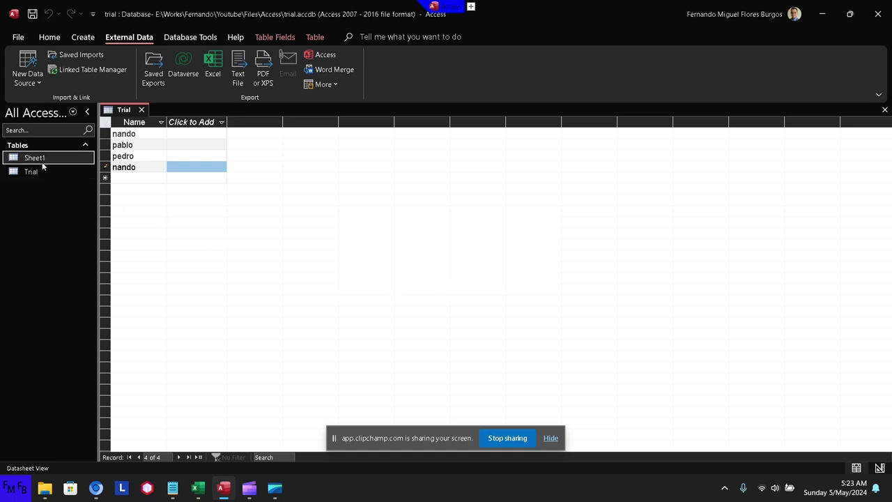
{"action": "double_click", "coordinate": [42, 160]}
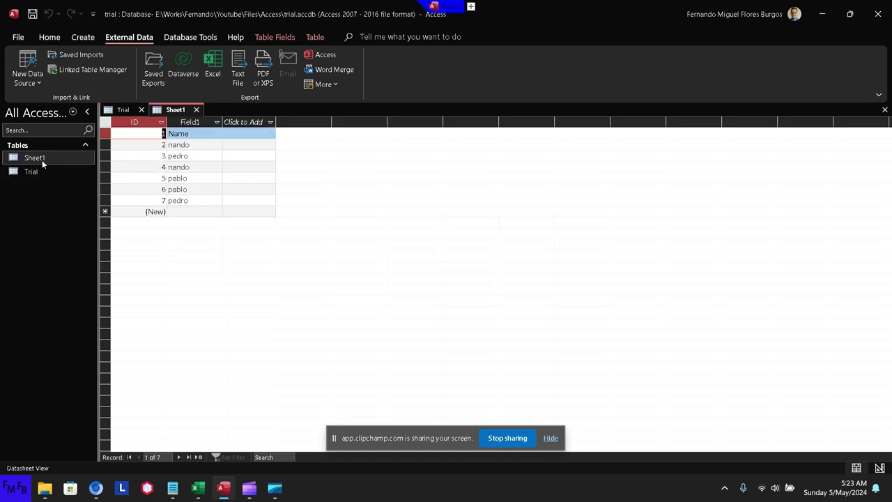
Step: Try deleting Trial again, then view the database Save As options and return
{"action": "left_click", "coordinate": [41, 172]}
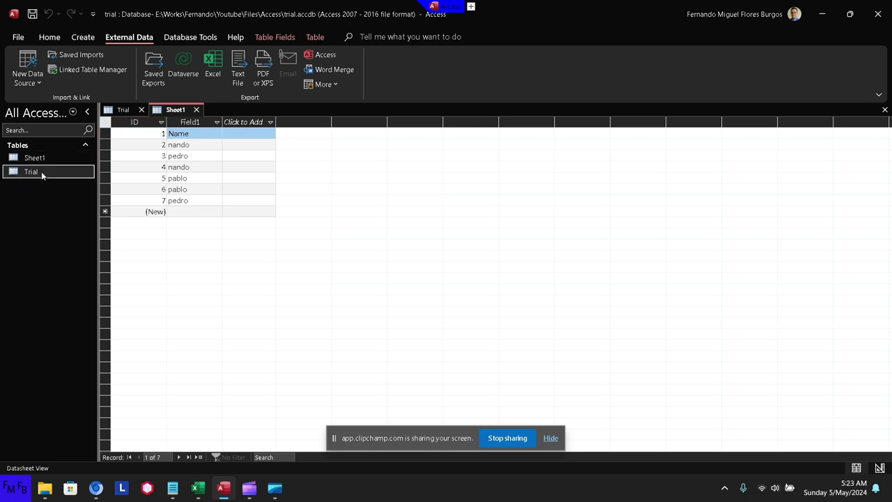
{"action": "right_click", "coordinate": [41, 172]}
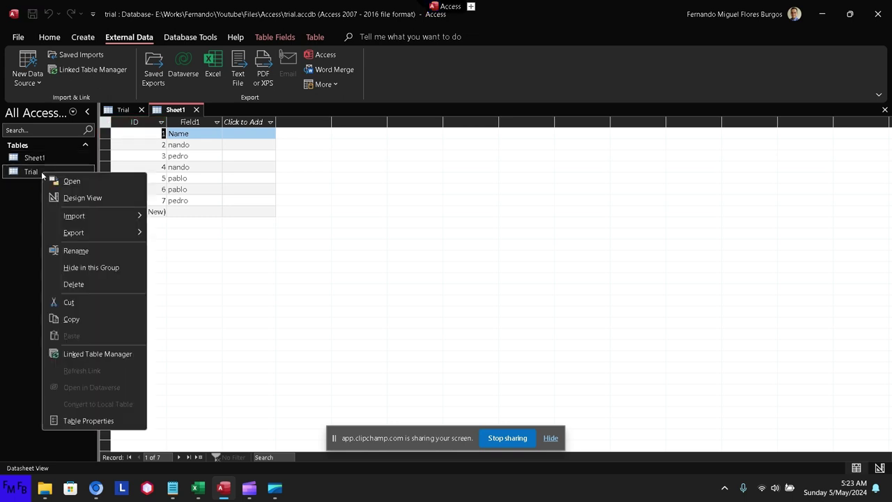
{"action": "left_click", "coordinate": [75, 284]}
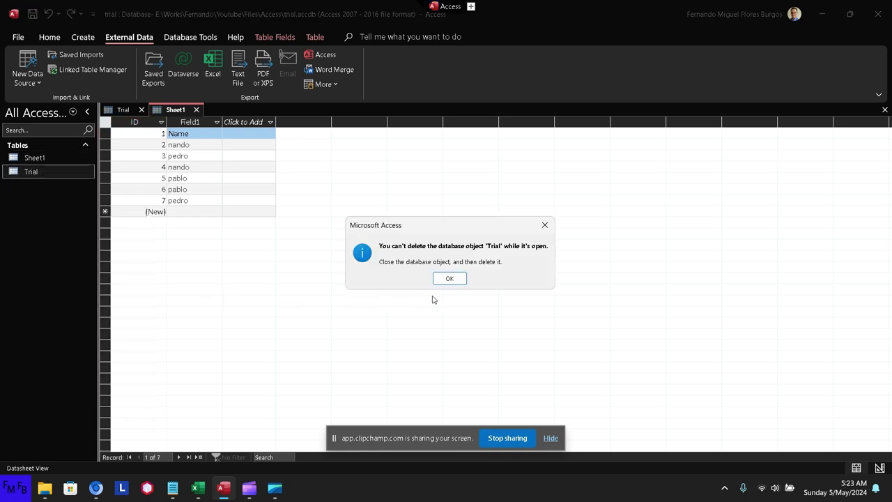
{"action": "left_click", "coordinate": [449, 279]}
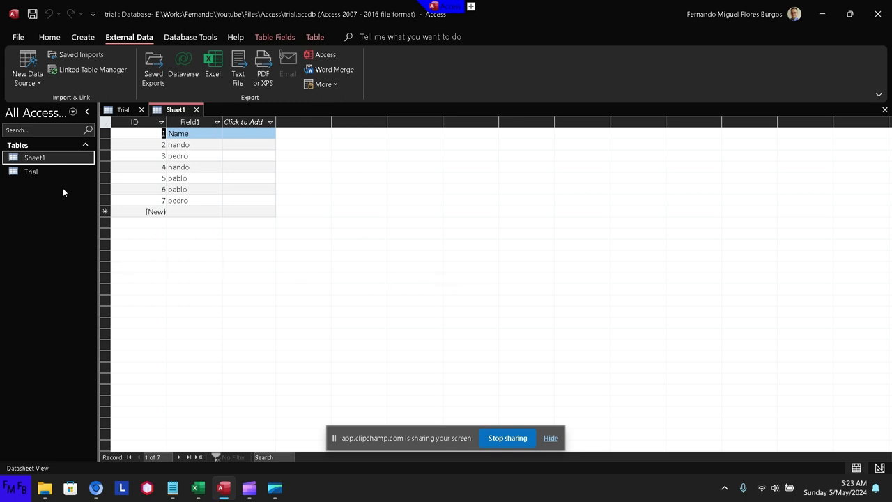
{"action": "left_click", "coordinate": [18, 37]}
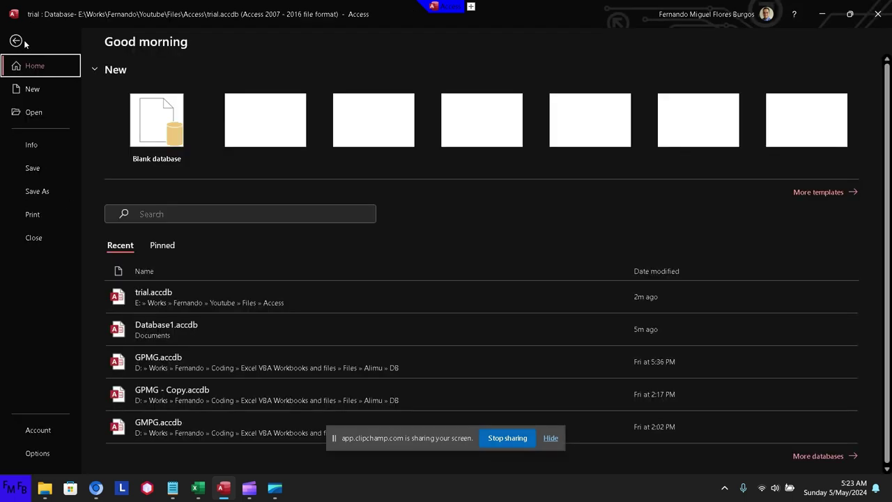
{"action": "left_click", "coordinate": [37, 190]}
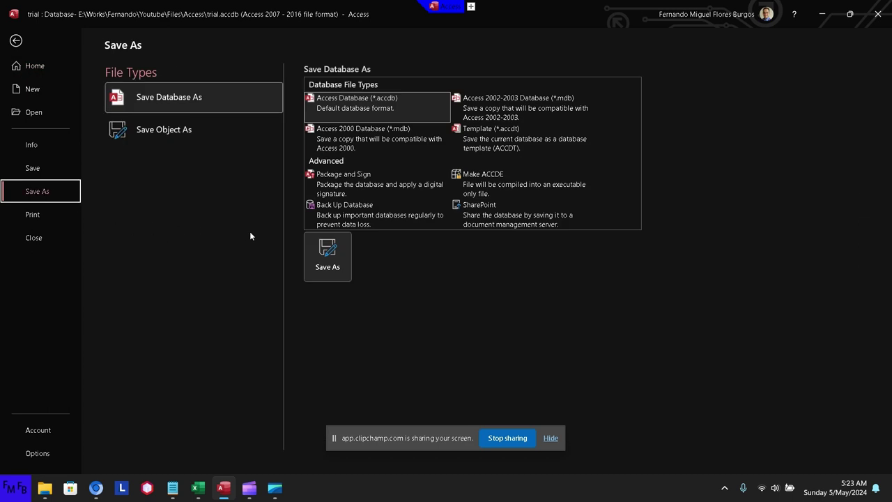
{"action": "key", "text": "Escape"}
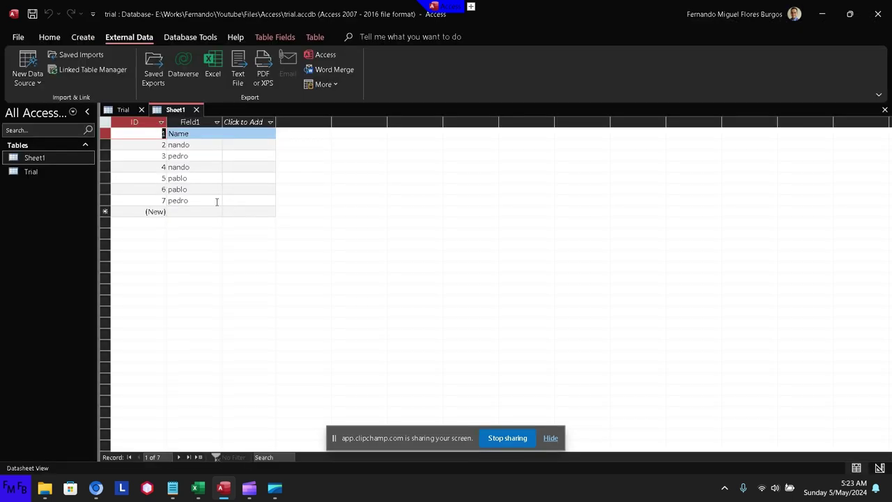
Step: Try renaming the Sheet1 table and dismiss the cannot-rename message
{"action": "right_click", "coordinate": [30, 158]}
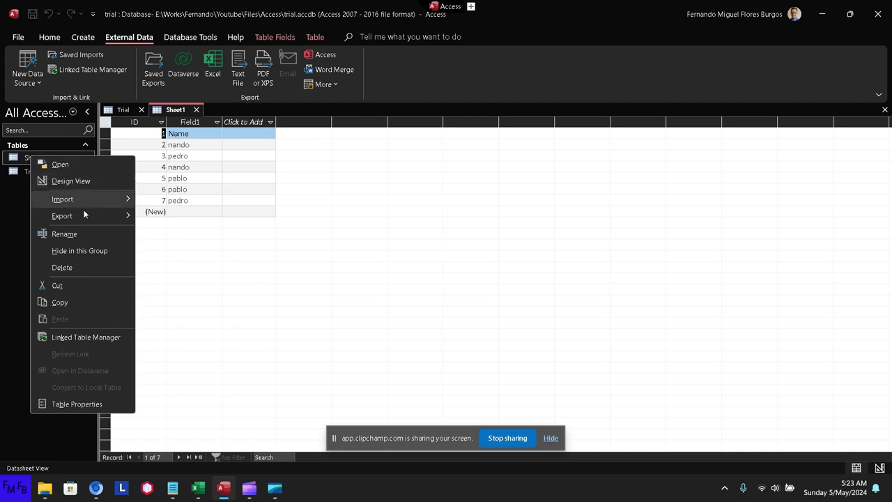
{"action": "left_click", "coordinate": [90, 232]}
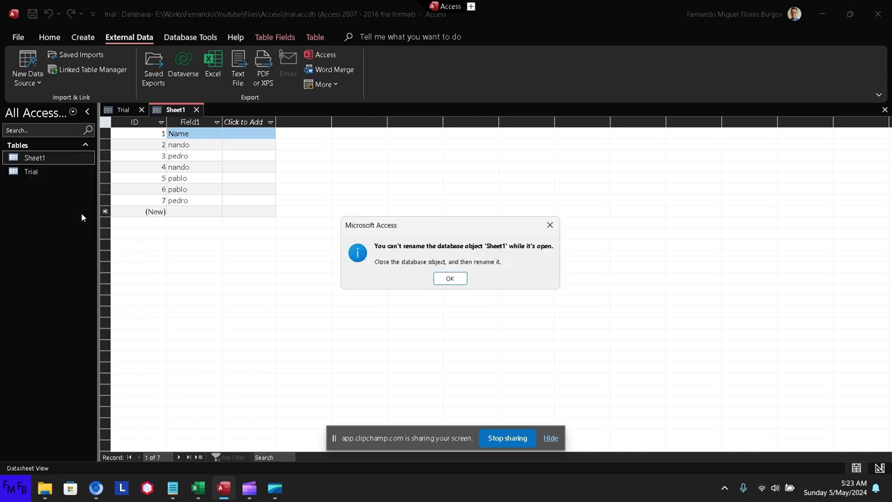
{"action": "key", "text": "Return"}
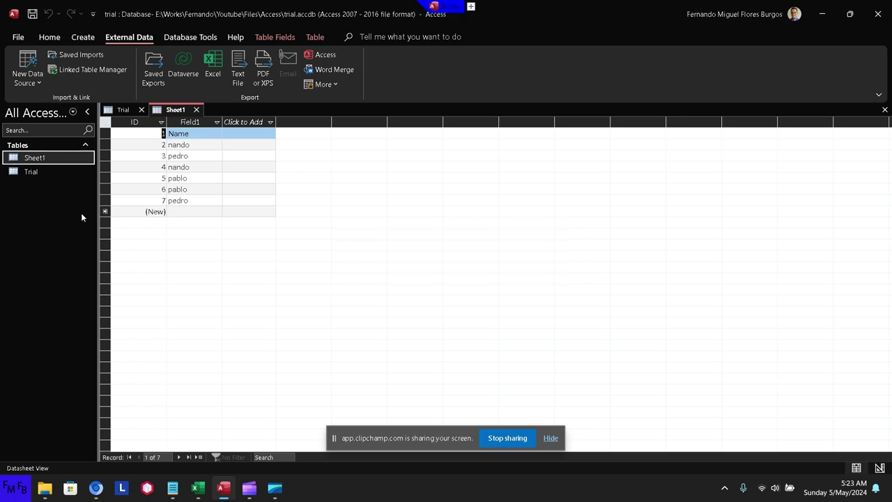
Step: Close the Sheet1 and Trial tabs, discarding the unsaved duplicate record
{"action": "left_click", "coordinate": [195, 111]}
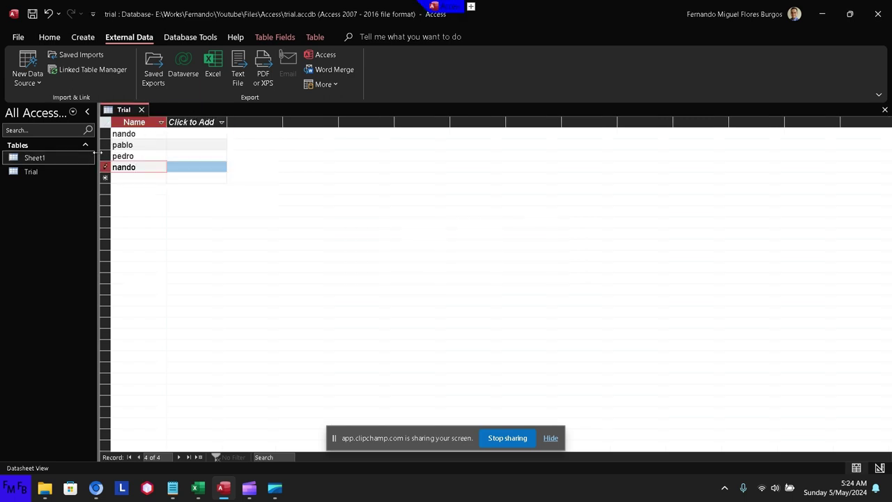
{"action": "left_click", "coordinate": [142, 110]}
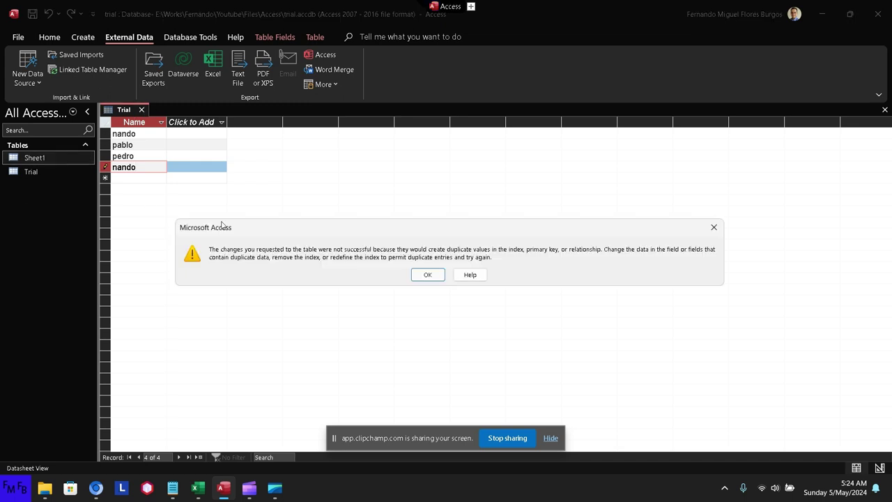
{"action": "left_click", "coordinate": [421, 276]}
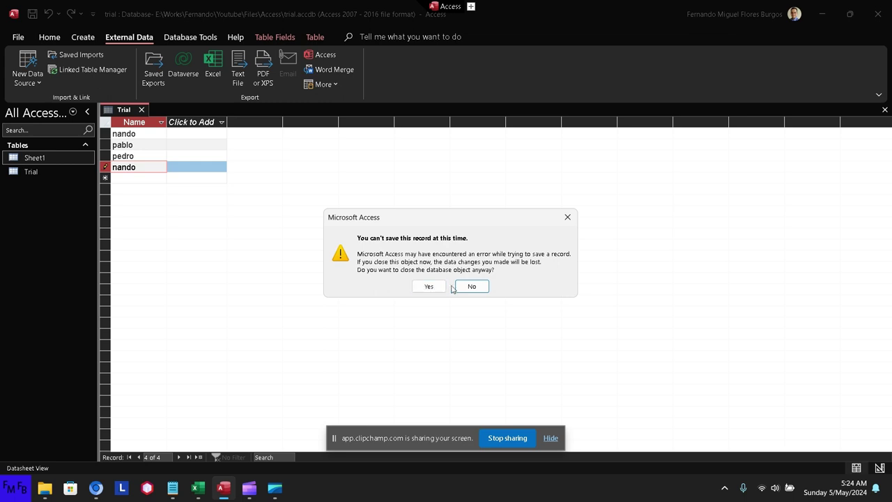
{"action": "left_click", "coordinate": [432, 288]}
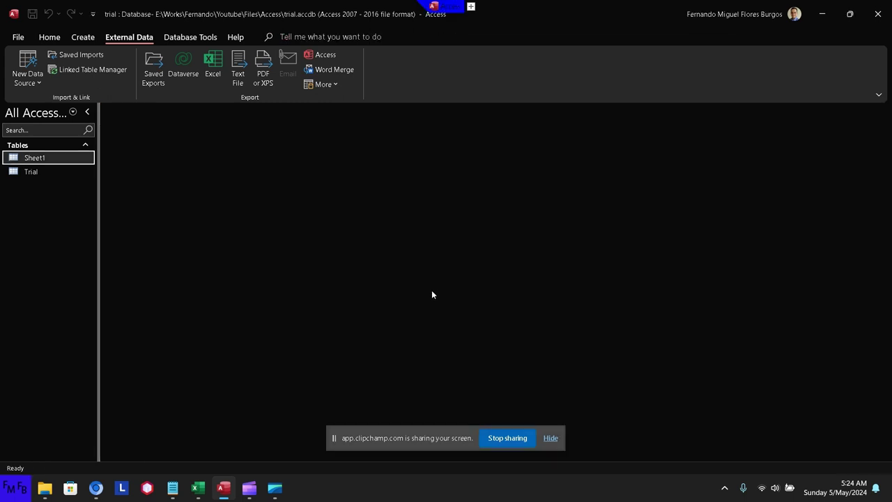
Step: Delete the old Trial table
{"action": "right_click", "coordinate": [49, 171]}
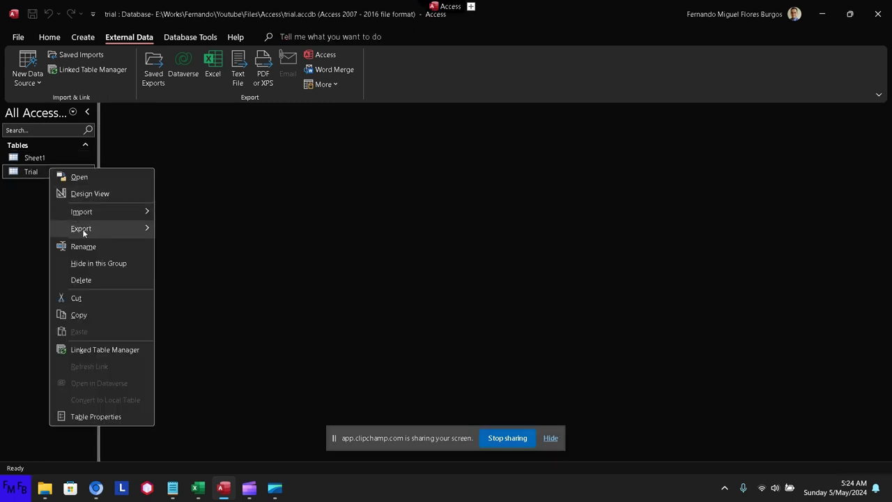
{"action": "left_click", "coordinate": [106, 282]}
{"action": "left_click", "coordinate": [404, 279]}
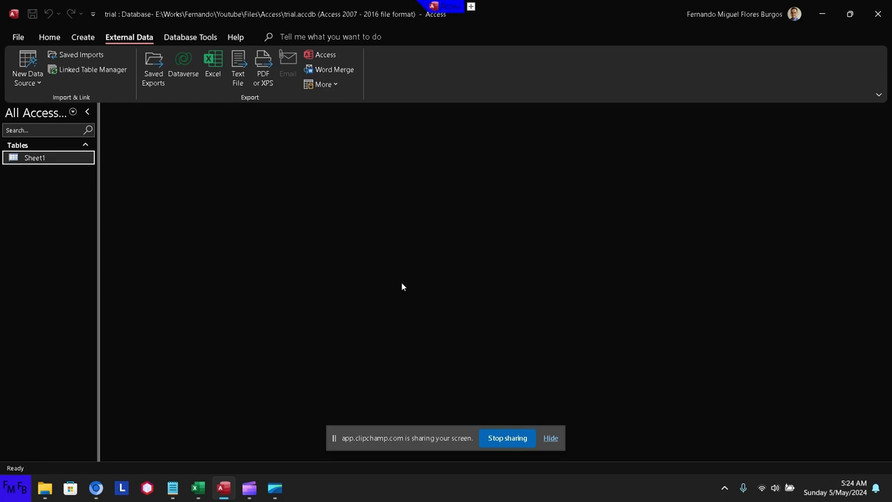
Step: Rename the Sheet1 table to Trial
{"action": "right_click", "coordinate": [56, 158]}
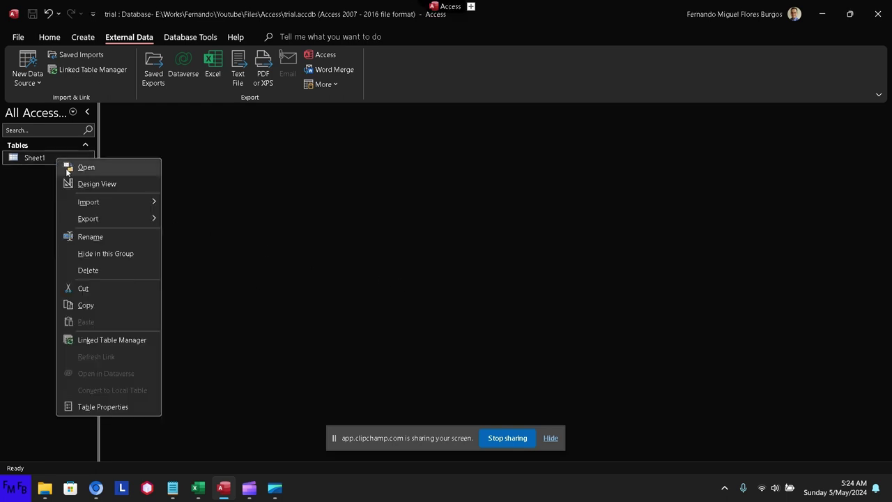
{"action": "left_click", "coordinate": [99, 237]}
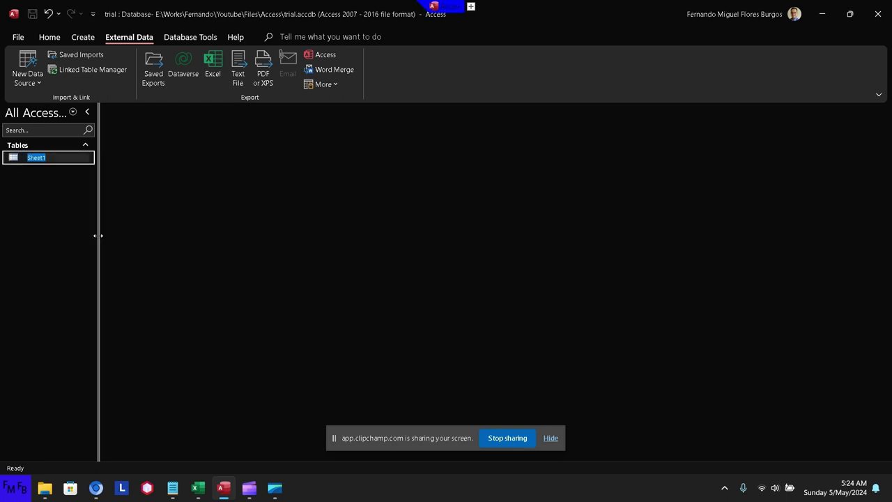
{"action": "type", "text": "Trial"}
{"action": "key", "text": "Return"}
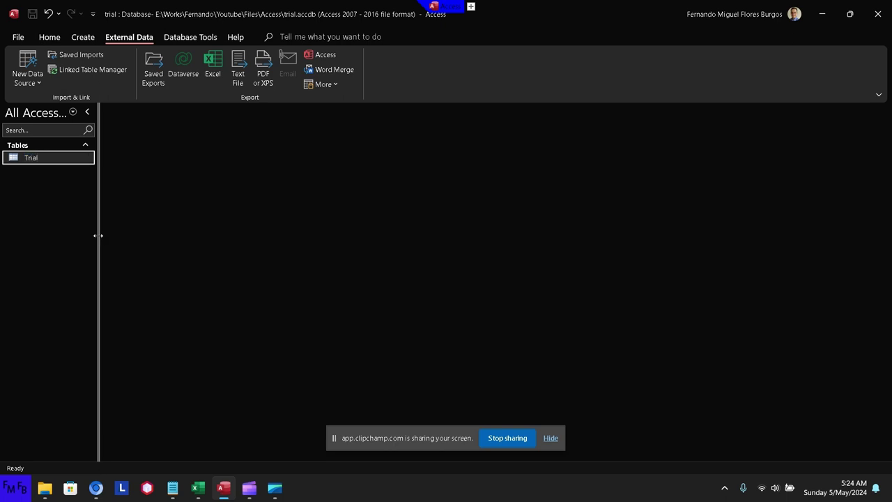
Step: Try twice to set a database password from the Info page, dismissing the exclusive-use message
{"action": "left_click", "coordinate": [20, 38]}
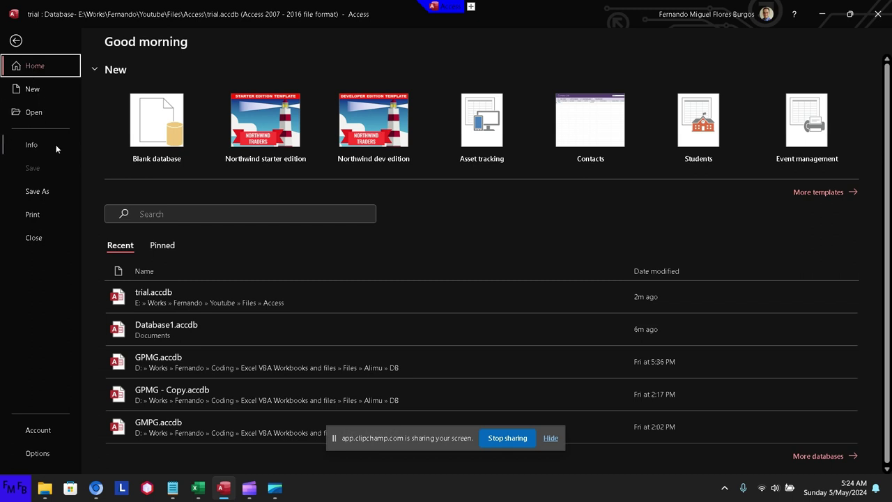
{"action": "left_click", "coordinate": [51, 145]}
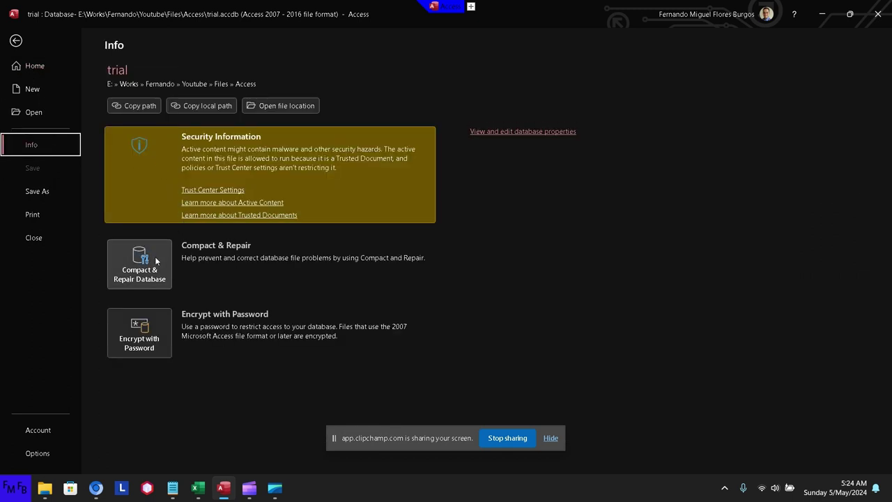
{"action": "left_click", "coordinate": [151, 329]}
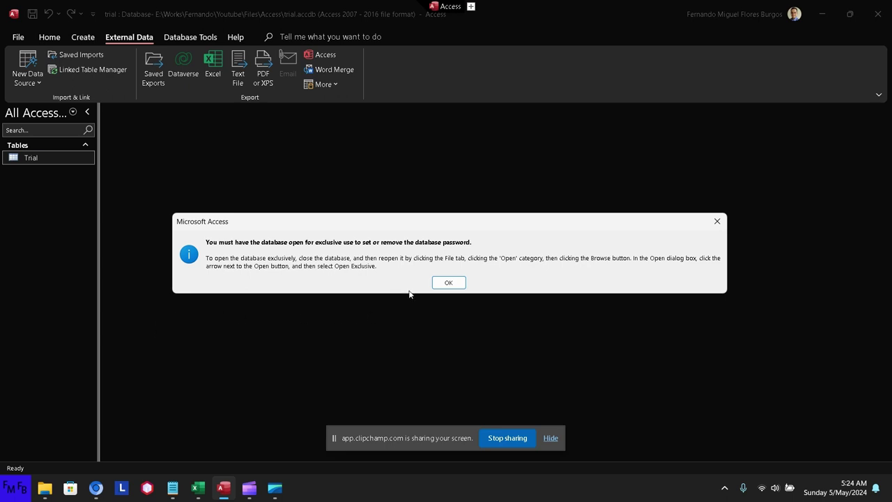
{"action": "left_click", "coordinate": [443, 284]}
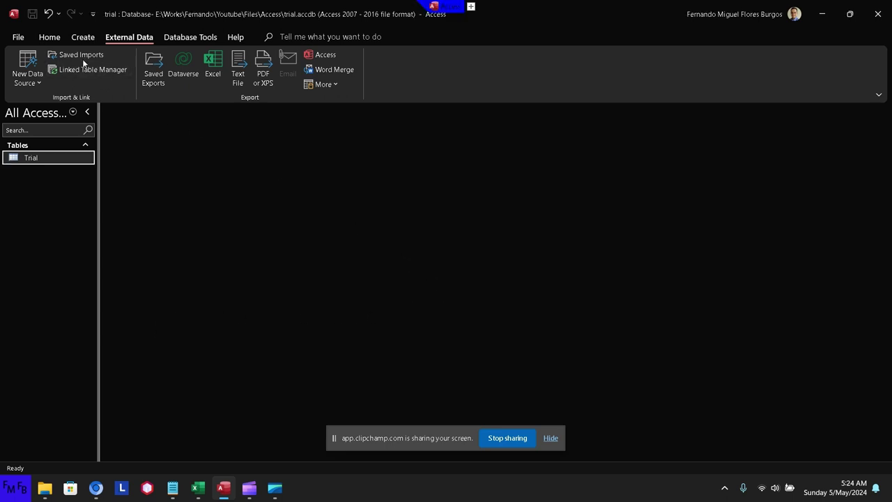
{"action": "left_click", "coordinate": [18, 37]}
{"action": "left_click", "coordinate": [45, 147]}
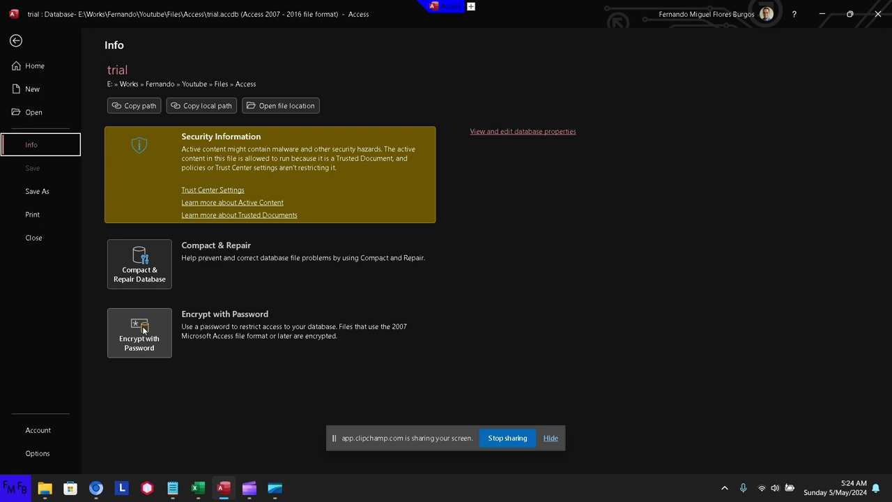
{"action": "left_click", "coordinate": [135, 347]}
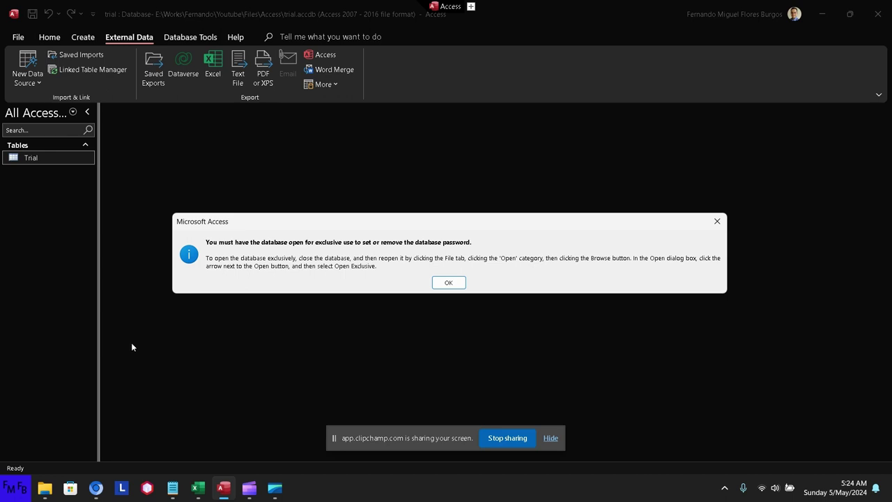
{"action": "left_click", "coordinate": [449, 282]}
Step: Open the Trial table and retry the database password, dismissing the exclusive-use warning
{"action": "double_click", "coordinate": [70, 160]}
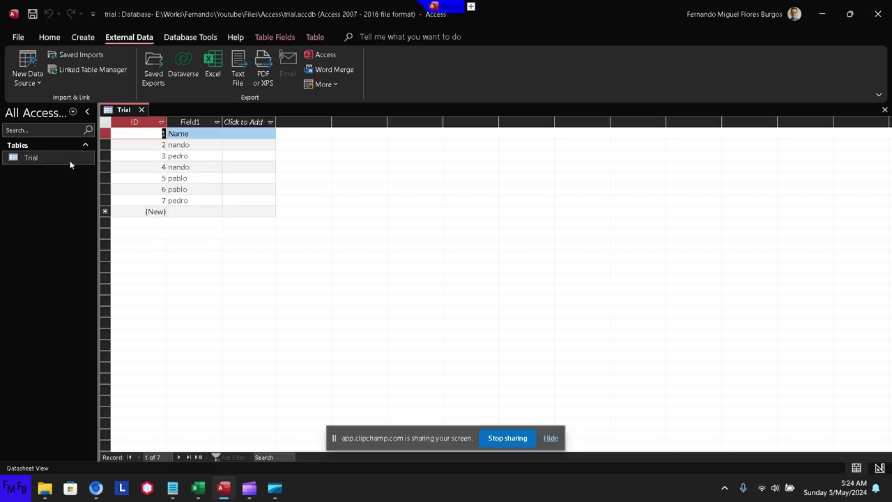
{"action": "left_click", "coordinate": [18, 38]}
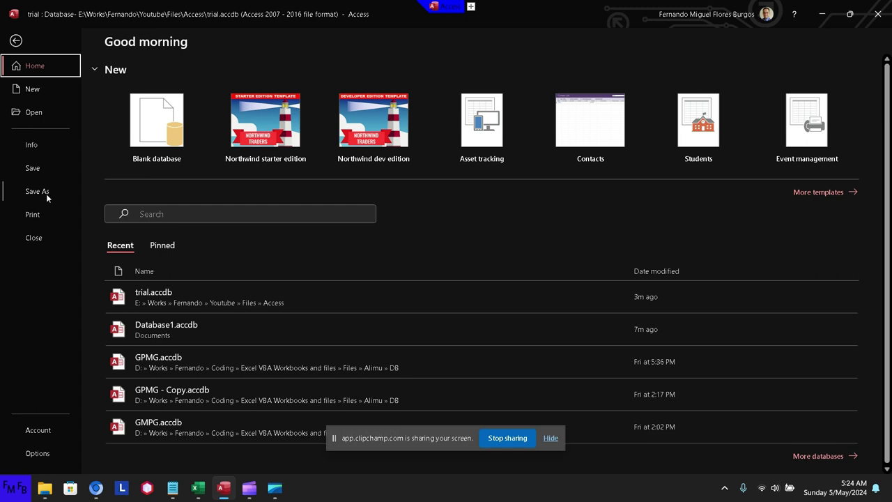
{"action": "left_click", "coordinate": [36, 152]}
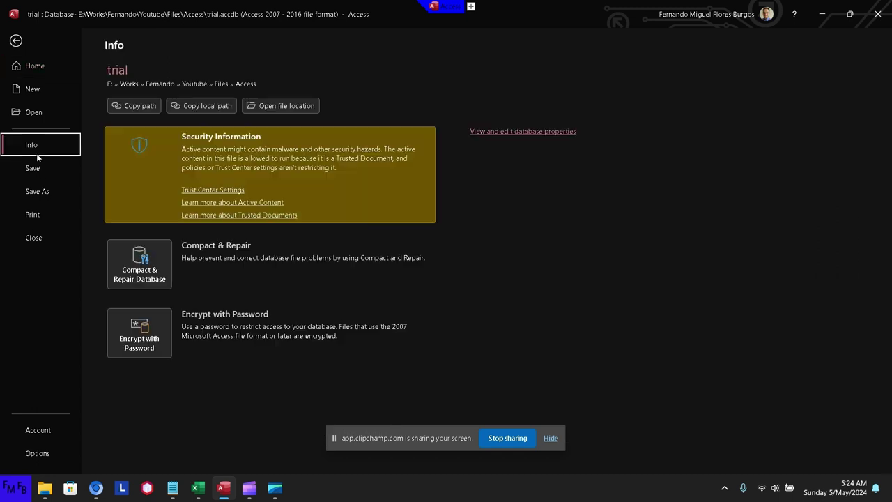
{"action": "left_click", "coordinate": [138, 324]}
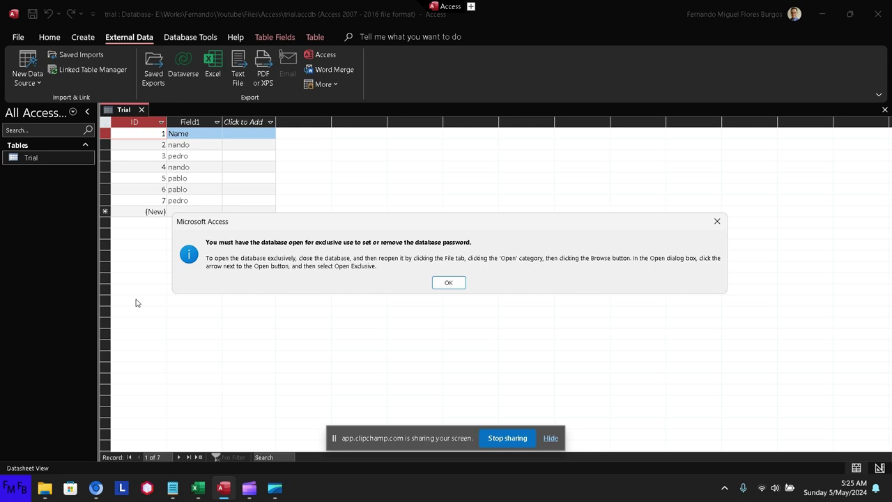
{"action": "left_click", "coordinate": [440, 285]}
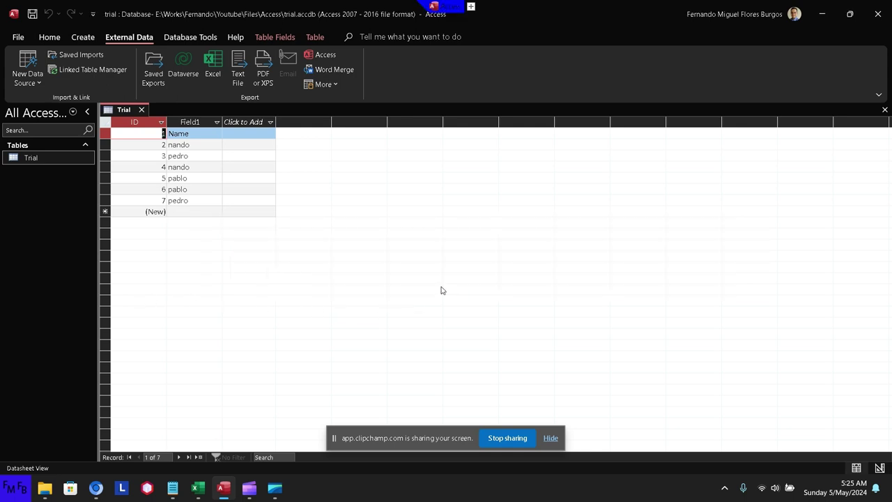
Step: Close Trial and Access, then relaunch Access and reopen trial.accdb
{"action": "left_click", "coordinate": [142, 109]}
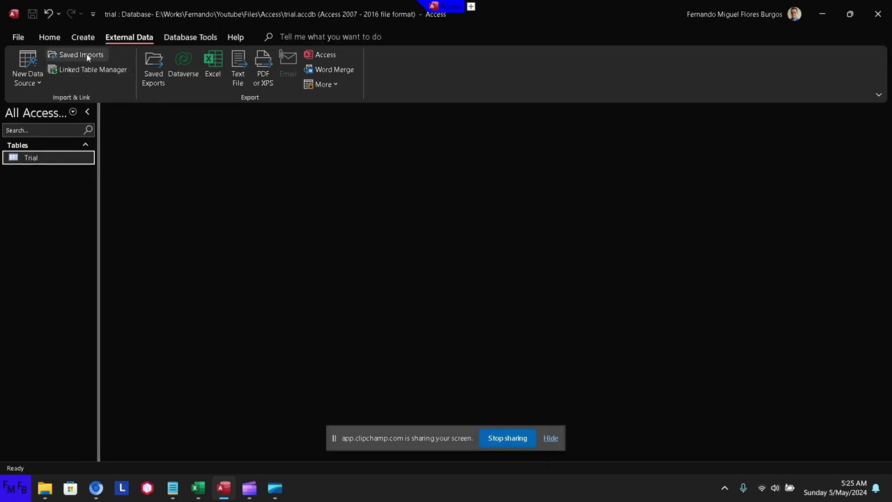
{"action": "left_click", "coordinate": [879, 6]}
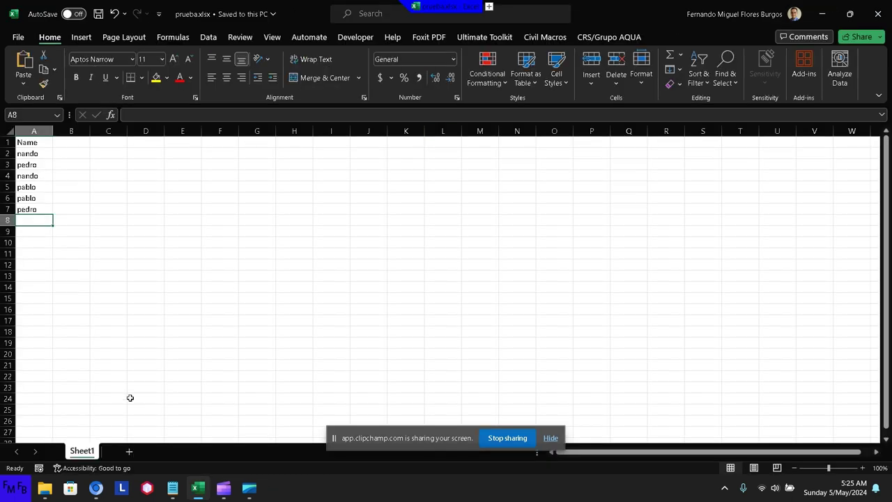
{"action": "left_click", "coordinate": [23, 491]}
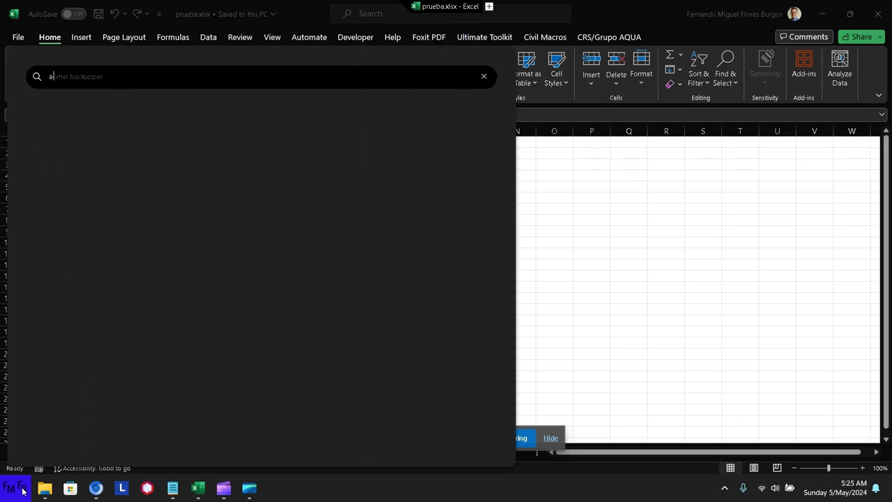
{"action": "type", "text": "access"}
{"action": "key", "text": "Return"}
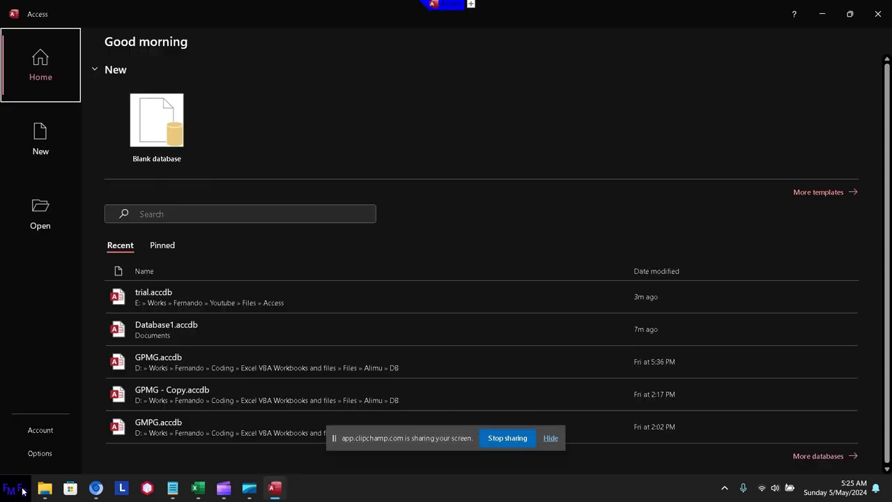
{"action": "left_click", "coordinate": [181, 305]}
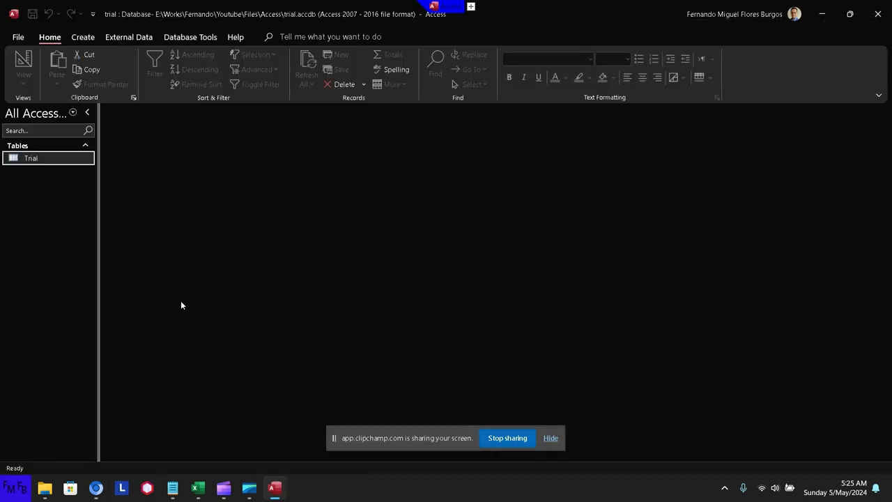
Step: Attempt the database password once more, dismiss the message, and close the database
{"action": "left_click", "coordinate": [18, 37]}
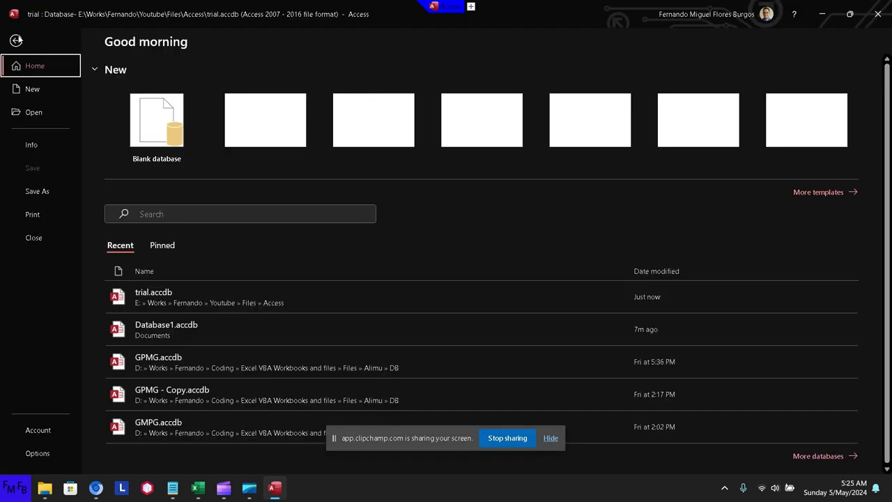
{"action": "left_click", "coordinate": [36, 149]}
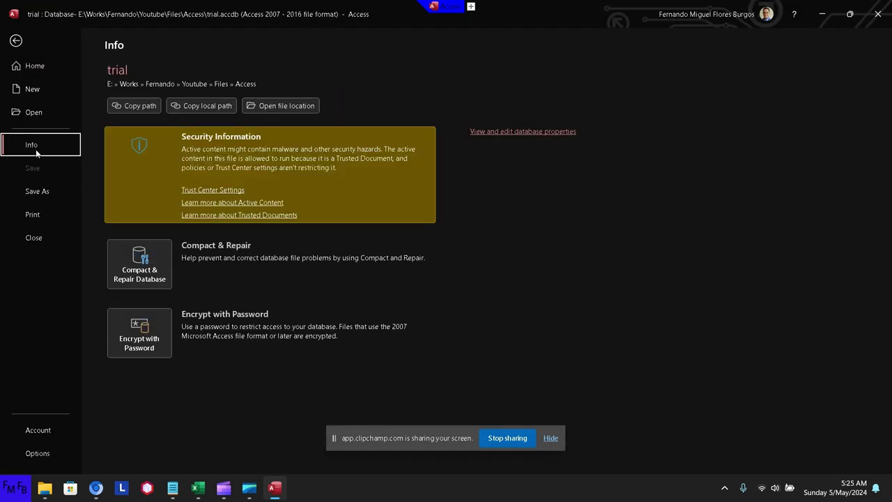
{"action": "left_click", "coordinate": [143, 326]}
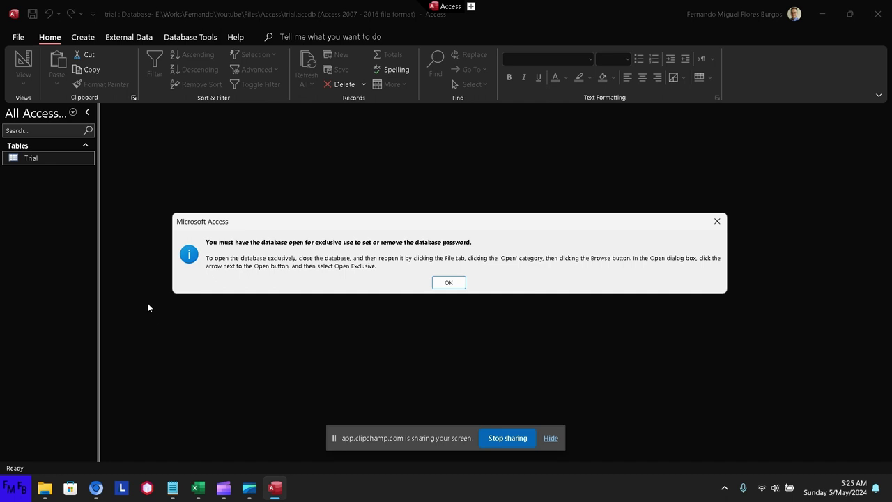
{"action": "left_click", "coordinate": [446, 283]}
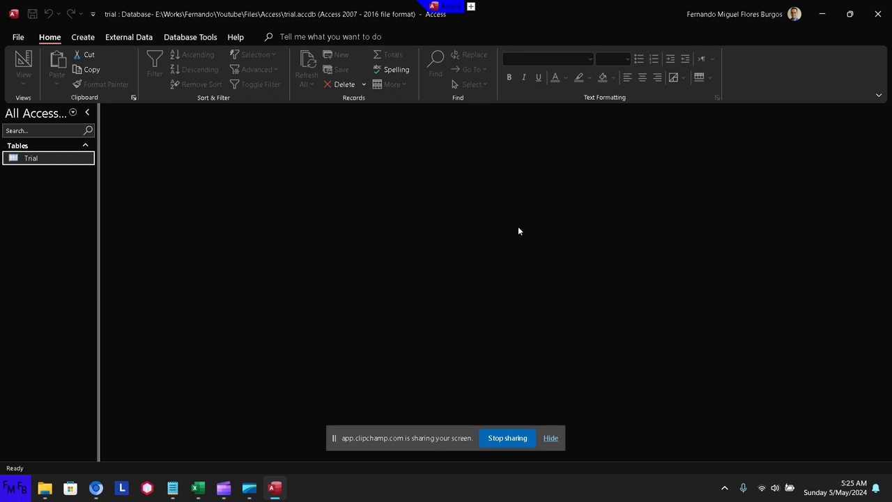
{"action": "left_click", "coordinate": [877, 14]}
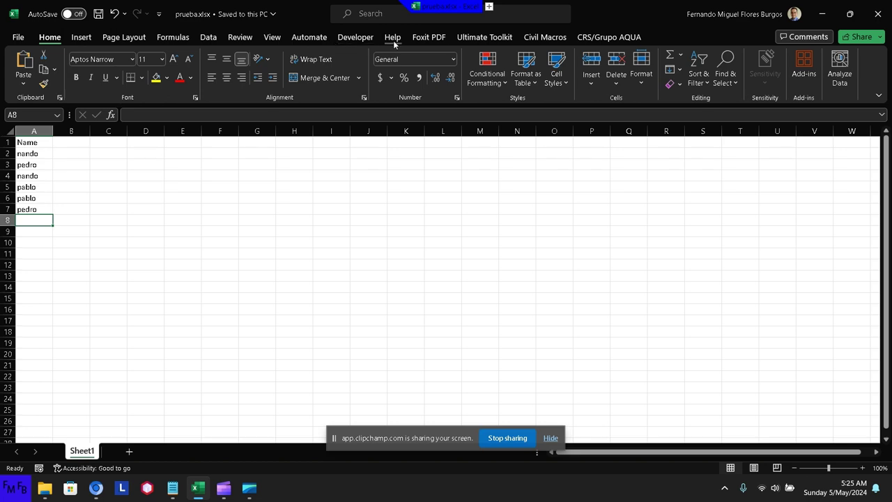
Step: Open the Visual Basic editor from the Developer tab and insert a new module
{"action": "left_click", "coordinate": [355, 37]}
{"action": "left_click", "coordinate": [23, 71]}
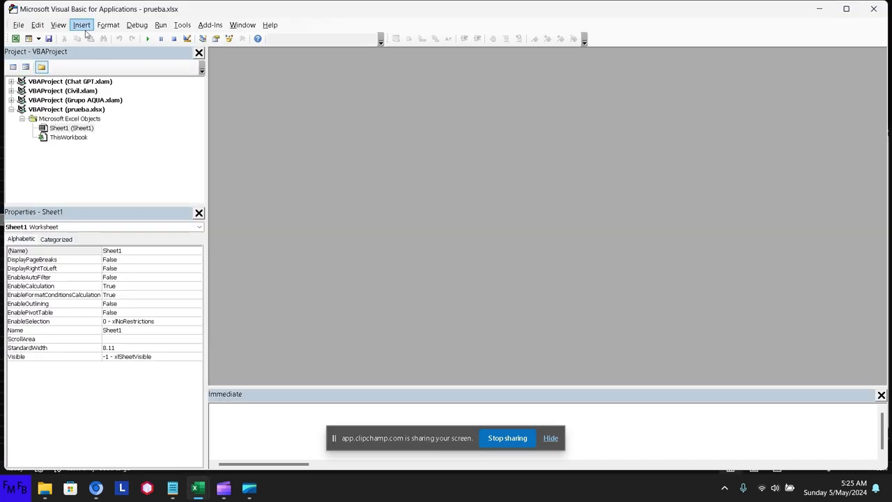
{"action": "left_click", "coordinate": [83, 29]}
{"action": "left_click", "coordinate": [91, 62]}
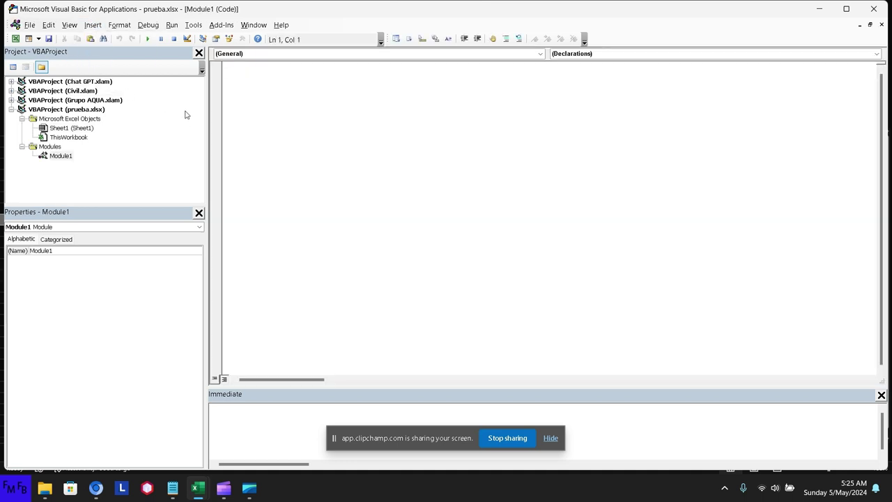
Step: Start typing a 'sub pru' procedure line in Module1, then erase part of it
{"action": "type", "text": "sub"}
{"action": "type", "text": "pru"}
{"action": "key", "text": "BackSpace"}
{"action": "key", "text": "BackSpace"}
{"action": "key", "text": "BackSpace"}
{"action": "key", "text": "BackSpace"}
Step: Insert a new UserForm into the VBAProject for prueba.xlsx
{"action": "left_click", "coordinate": [85, 109]}
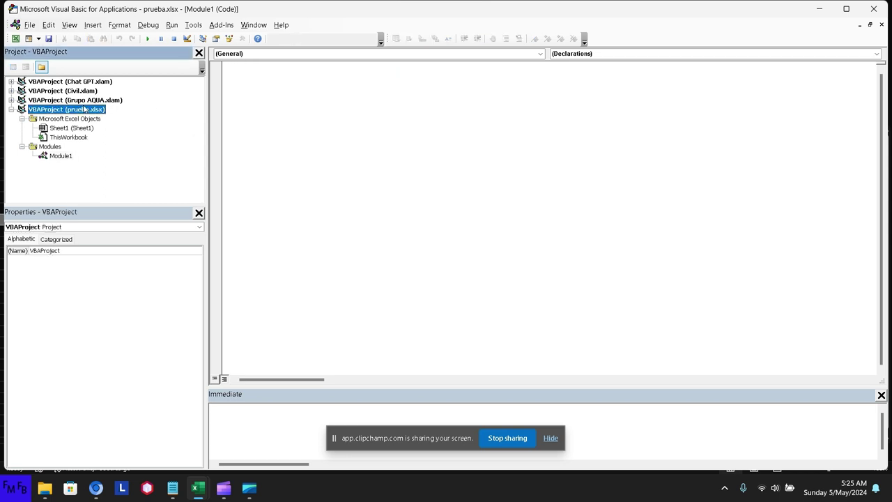
{"action": "right_click", "coordinate": [85, 110]}
{"action": "mouse_move", "coordinate": [164, 166]}
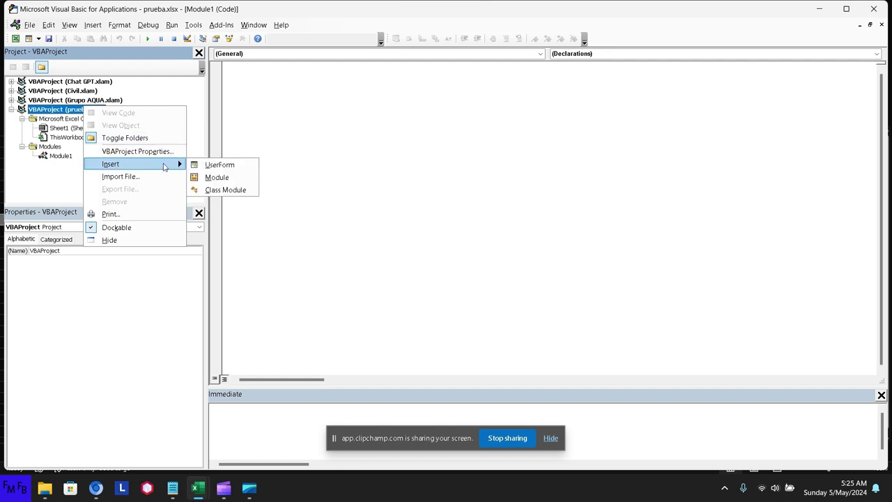
{"action": "left_click", "coordinate": [207, 167]}
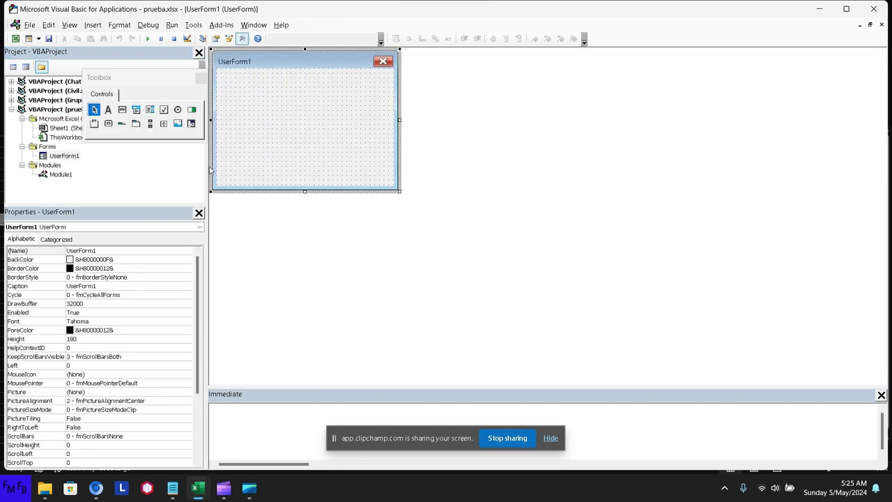
Step: Draw a combo box near the top of UserForm1 and name it cmb
{"action": "left_click", "coordinate": [136, 109]}
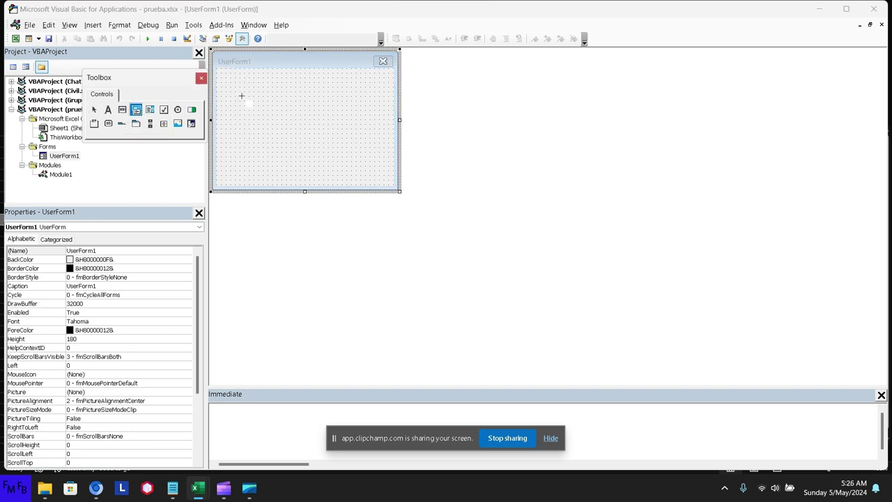
{"action": "left_click_drag", "start_coordinate": [241, 95], "coordinate": [361, 115]}
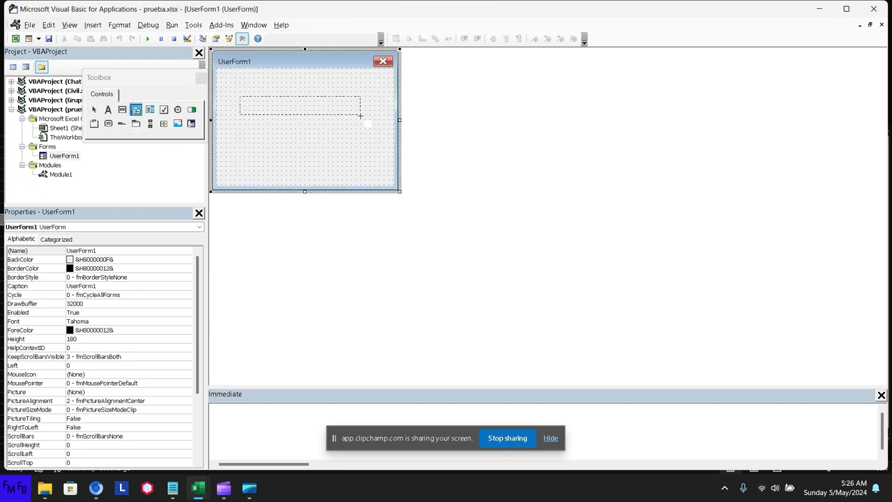
{"action": "left_click_drag", "start_coordinate": [360, 115], "coordinate": [362, 117]}
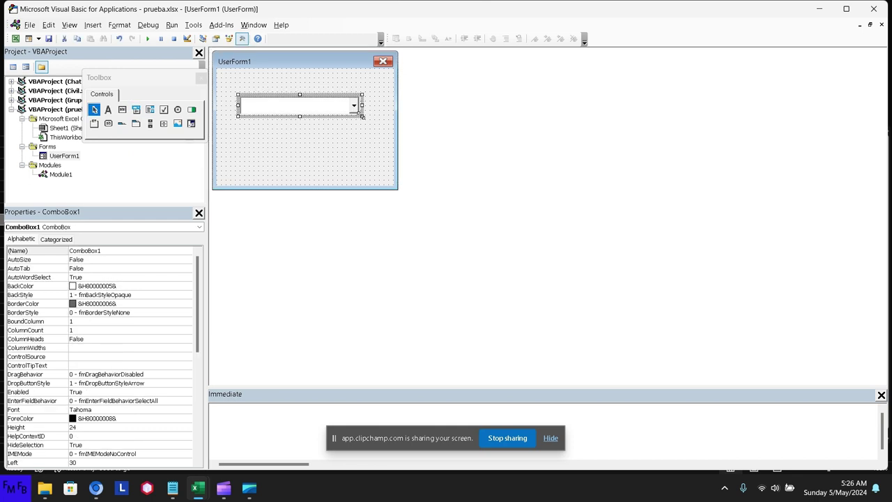
{"action": "left_click", "coordinate": [136, 244]}
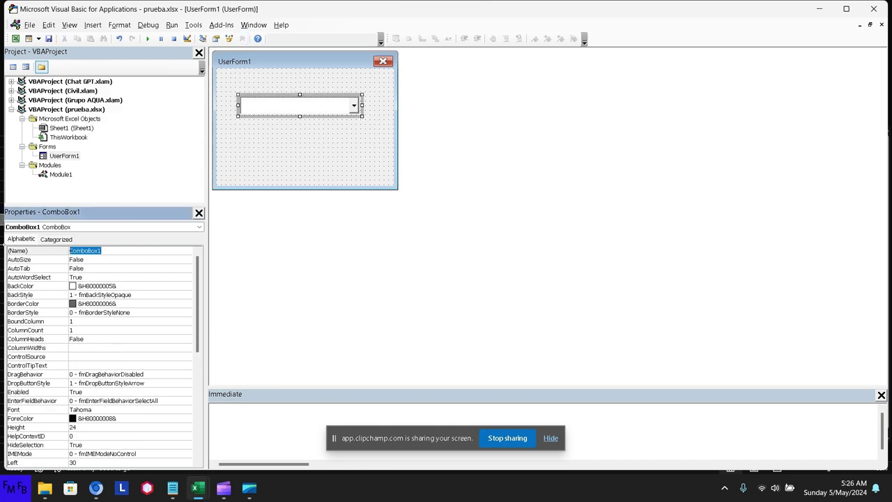
{"action": "type", "text": "cmb"}
{"action": "key", "text": "Return"}
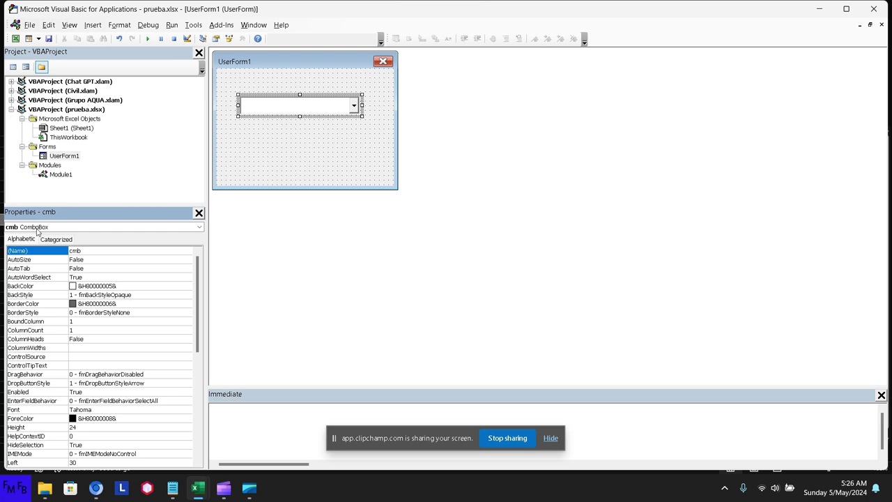
Step: In UserForm1's code, create Sub populatecmb and paste the DAO code into it
{"action": "right_click", "coordinate": [54, 157]}
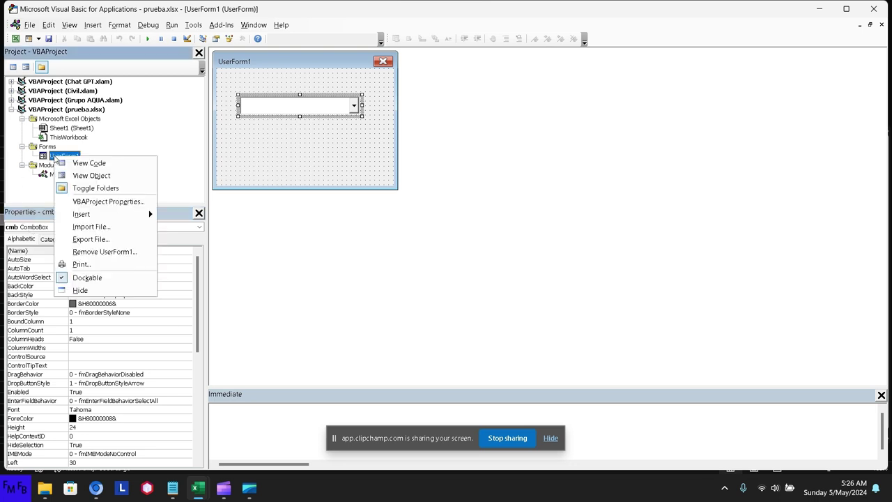
{"action": "left_click", "coordinate": [64, 163]}
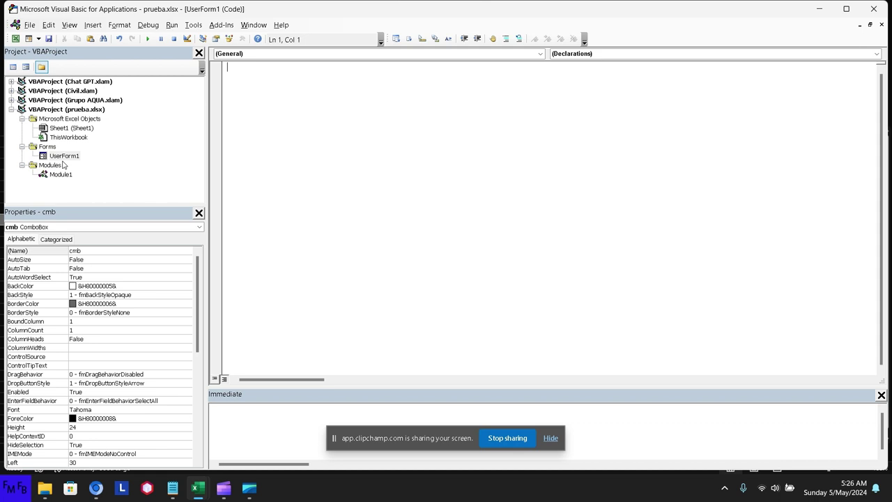
{"action": "type", "text": "sub pop"}
{"action": "type", "text": "ulatecm"}
{"action": "type", "text": "b"}
{"action": "key", "text": "Return"}
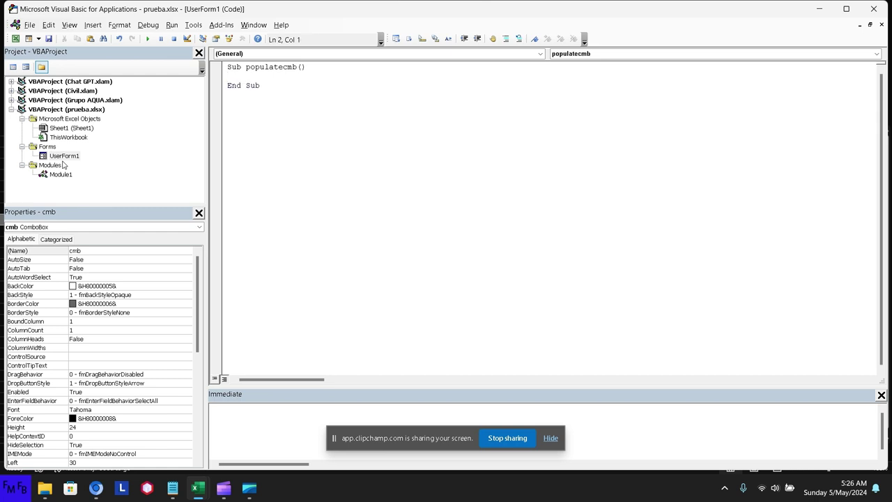
{"action": "key", "text": "ctrl+v"}
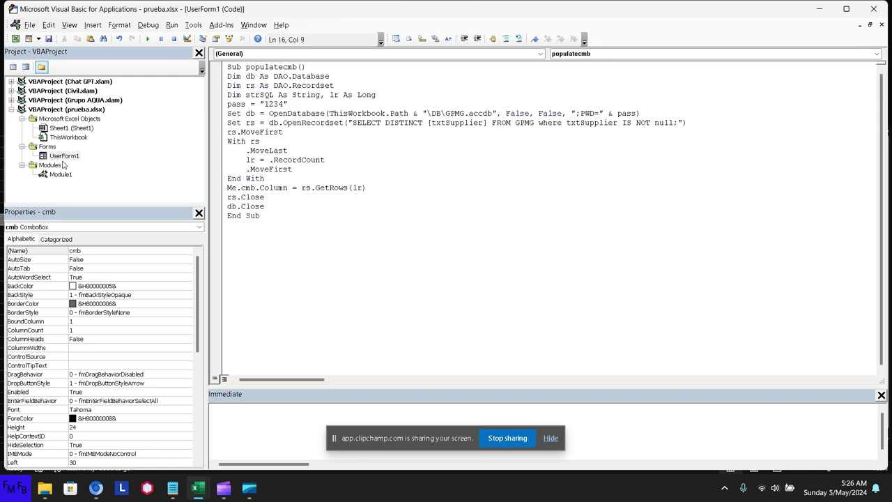
Step: Delete the password line and remove the password from the connection string
{"action": "left_click", "coordinate": [298, 104]}
{"action": "key", "text": "shift+Home"}
{"action": "key", "text": "BackSpace"}
{"action": "key", "text": "BackSpace"}
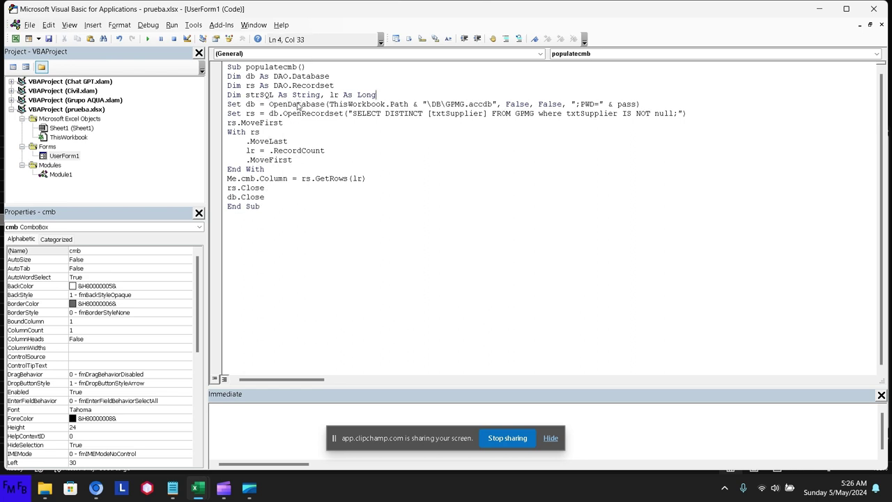
{"action": "left_click", "coordinate": [637, 104]}
{"action": "mouse_move", "coordinate": [637, 105]}
{"action": "left_mouse_down"}
{"action": "mouse_move", "coordinate": [595, 104]}
{"action": "mouse_move", "coordinate": [604, 105]}
{"action": "left_mouse_up"}
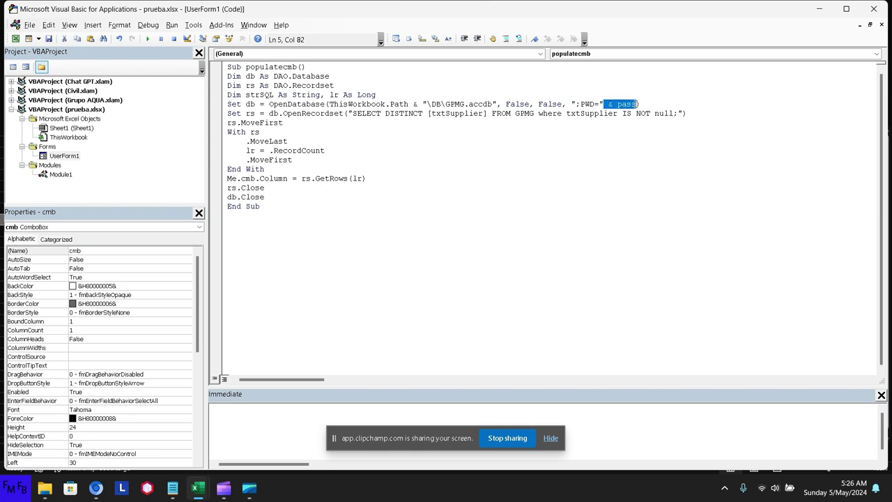
{"action": "key", "text": "Delete"}
Step: Replace the GPMG database name in the path with Trial
{"action": "left_click", "coordinate": [465, 103]}
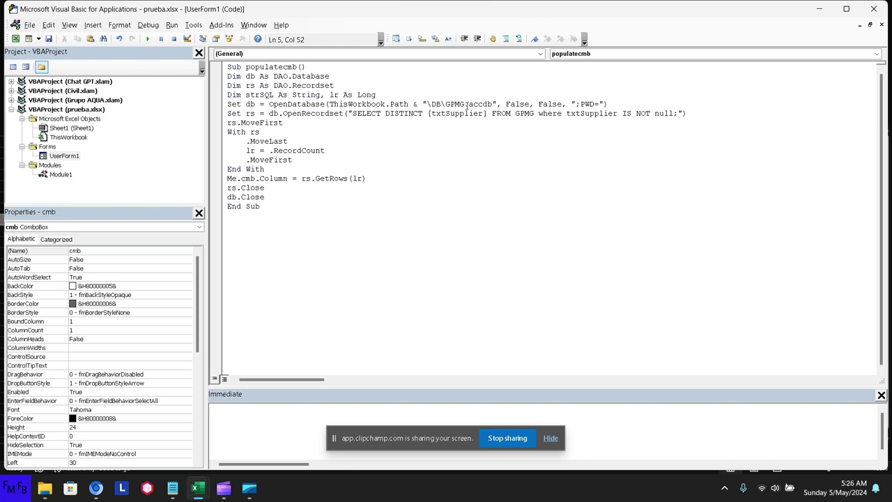
{"action": "key", "text": "ctrl+shift+Left"}
{"action": "type", "text": "T"}
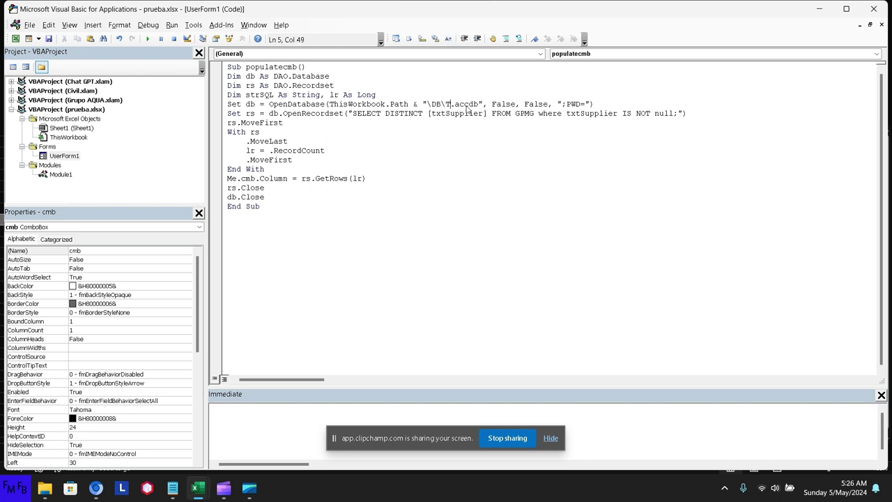
{"action": "type", "text": "rial"}
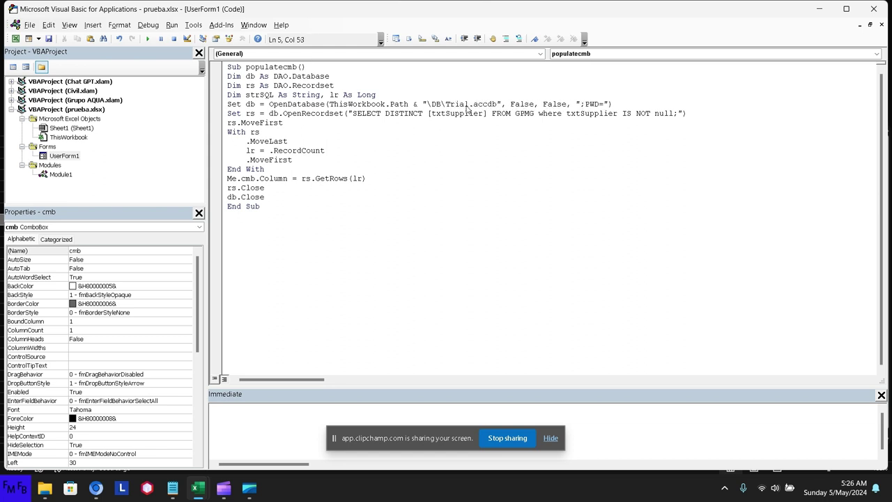
{"action": "left_click", "coordinate": [7, 496]}
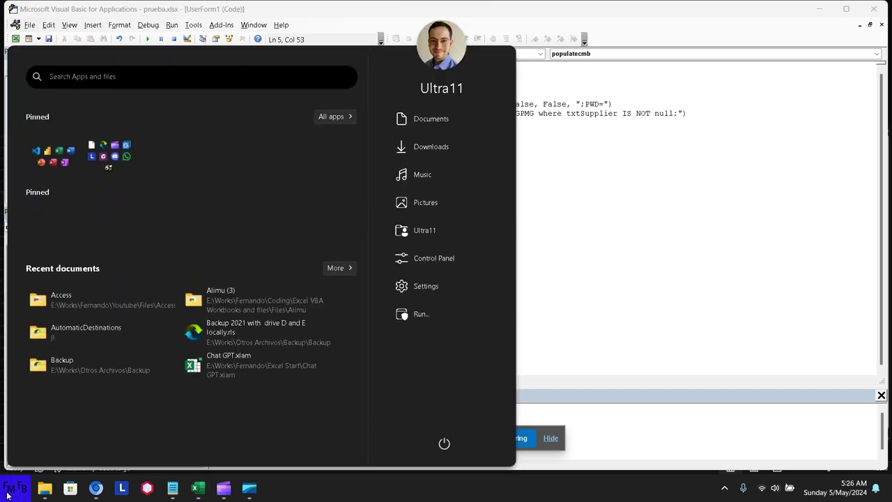
{"action": "left_click", "coordinate": [70, 165]}
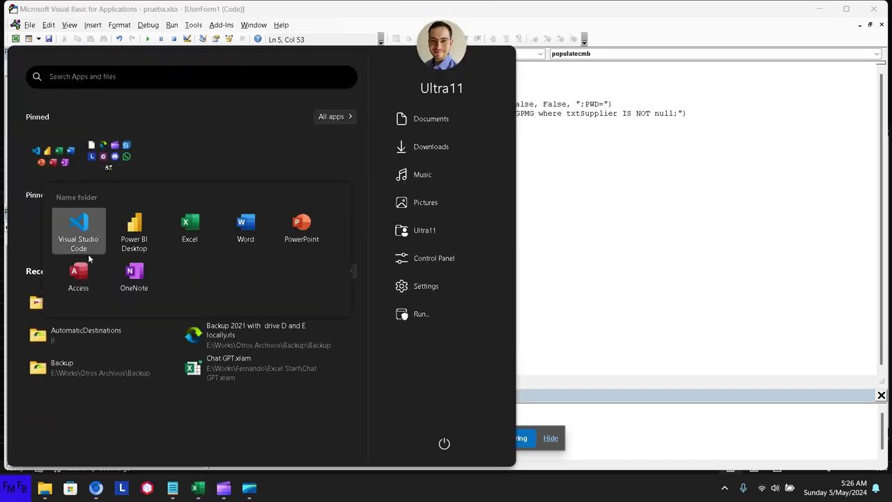
{"action": "left_click", "coordinate": [77, 271]}
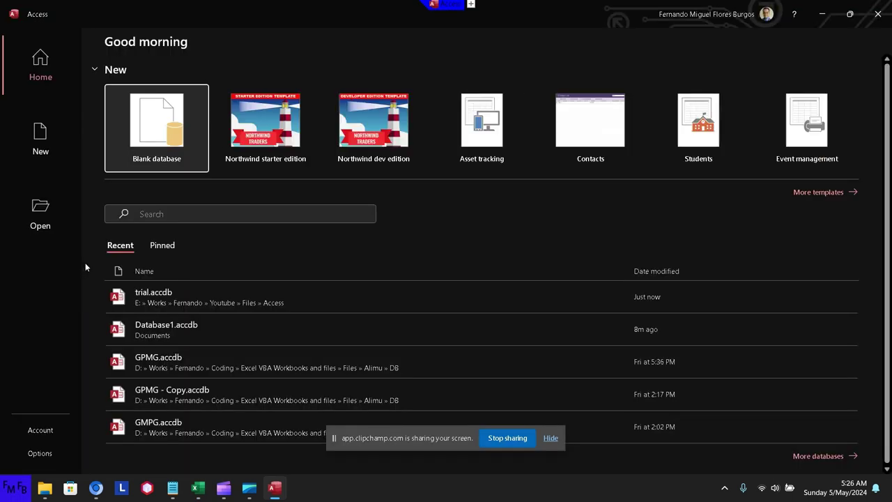
{"action": "left_click", "coordinate": [167, 294]}
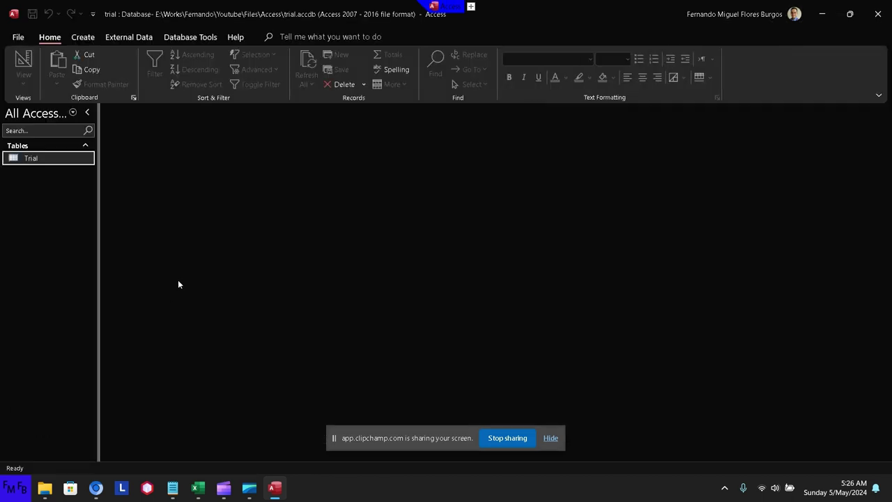
{"action": "left_click", "coordinate": [878, 13]}
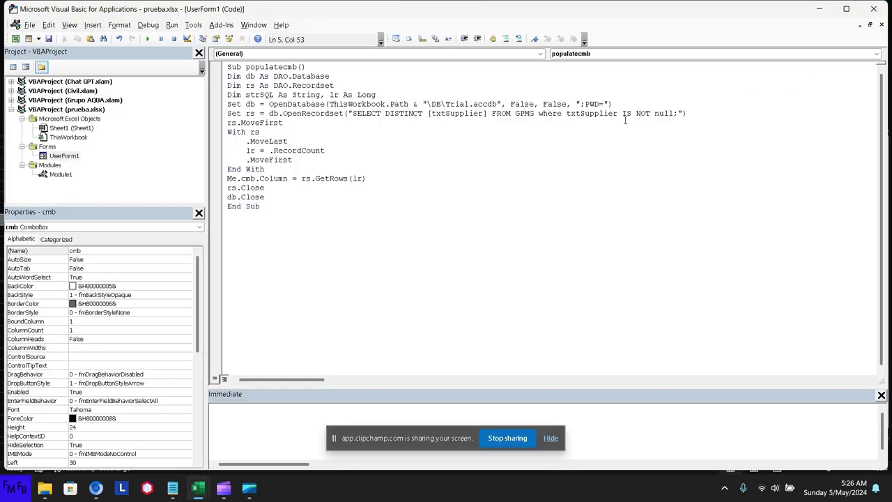
{"action": "key", "text": "Left"}
{"action": "key", "text": "Left"}
{"action": "key", "text": "Left"}
Step: Retype the capital T of 'Trial' in the database name
{"action": "key", "text": "BackSpace"}
{"action": "type", "text": "T"}
{"action": "key", "text": "alt+Tab"}
{"action": "key", "text": "alt+Tab"}
{"action": "key", "text": "alt+Tab"}
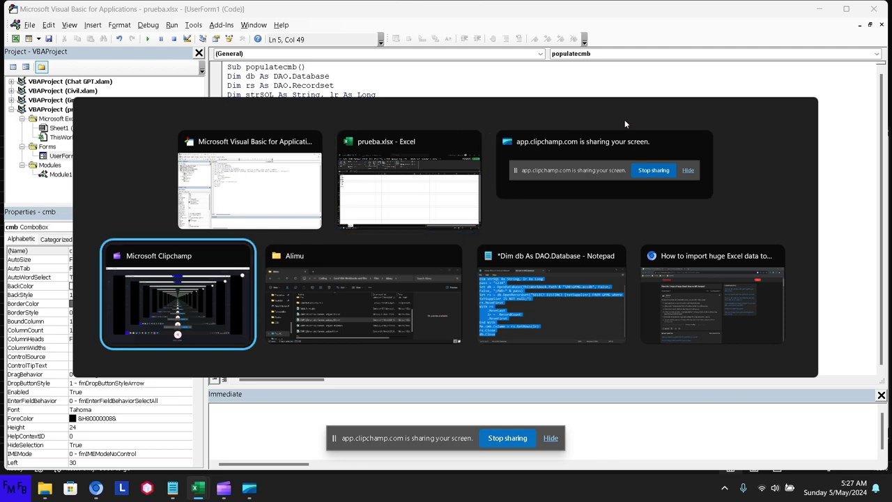
{"action": "key", "text": "alt+Tab"}
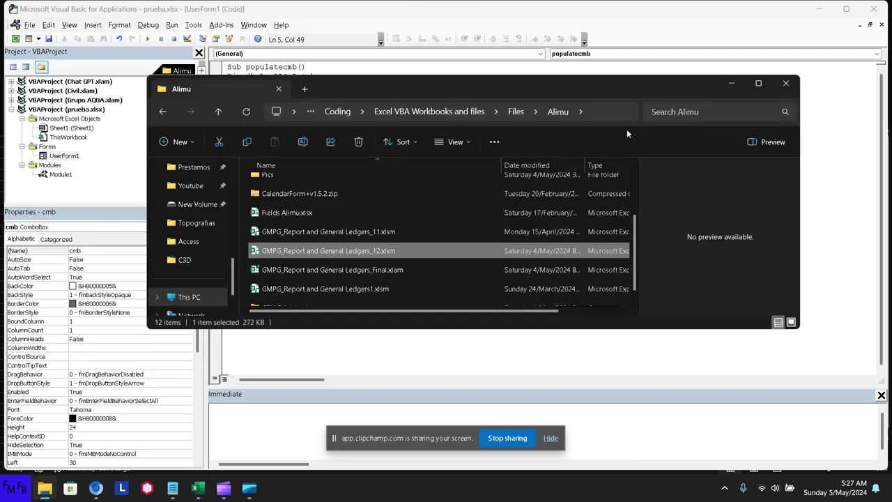
Step: Browse to the Youtube\Files\Access folder in a new File Explorer tab
{"action": "scroll", "coordinate": [485, 203], "scroll_direction": "up", "scroll_amount": 2}
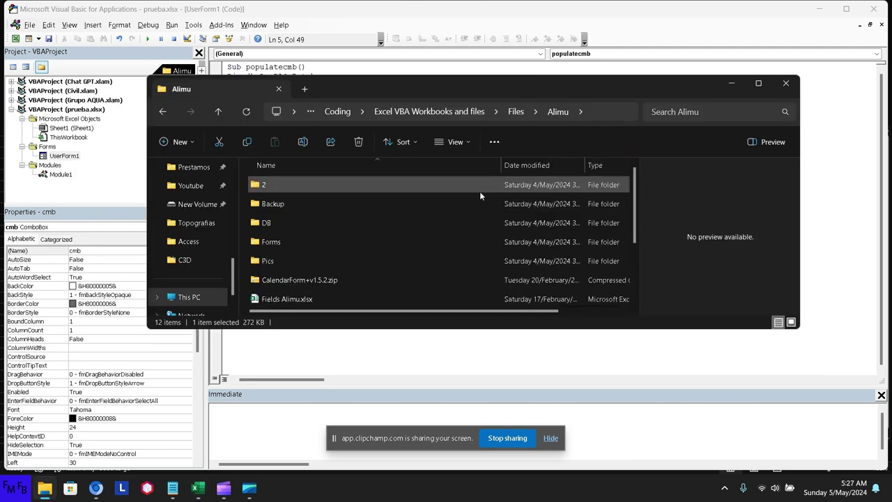
{"action": "key", "text": "ctrl+t"}
{"action": "scroll", "coordinate": [192, 246], "scroll_direction": "up", "scroll_amount": 1}
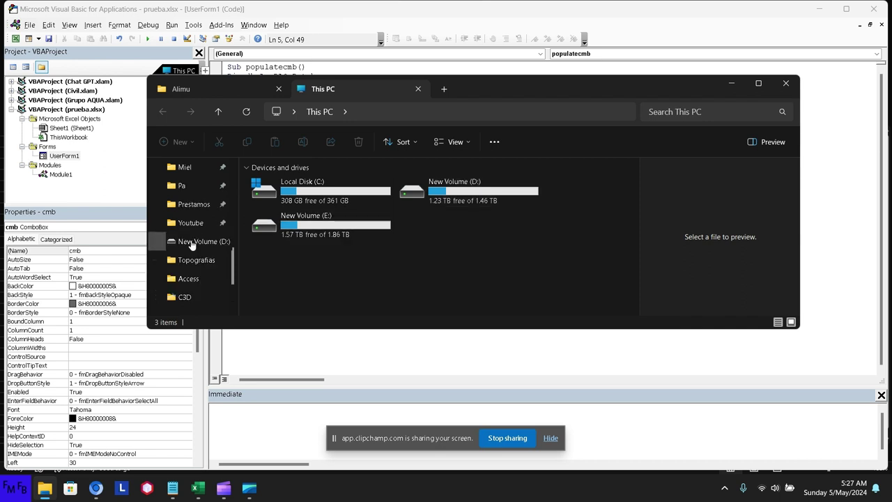
{"action": "scroll", "coordinate": [191, 246], "scroll_direction": "up", "scroll_amount": 1}
{"action": "left_click", "coordinate": [190, 278]}
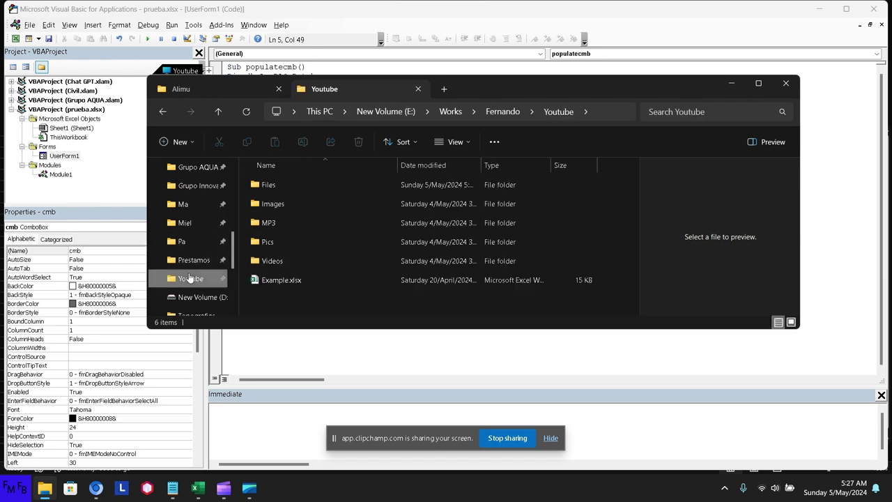
{"action": "double_click", "coordinate": [277, 187]}
{"action": "double_click", "coordinate": [277, 187]}
Step: Rename trial.accdb to Trial.accdb with a capital T and return to the VBA editor
{"action": "left_click", "coordinate": [275, 205]}
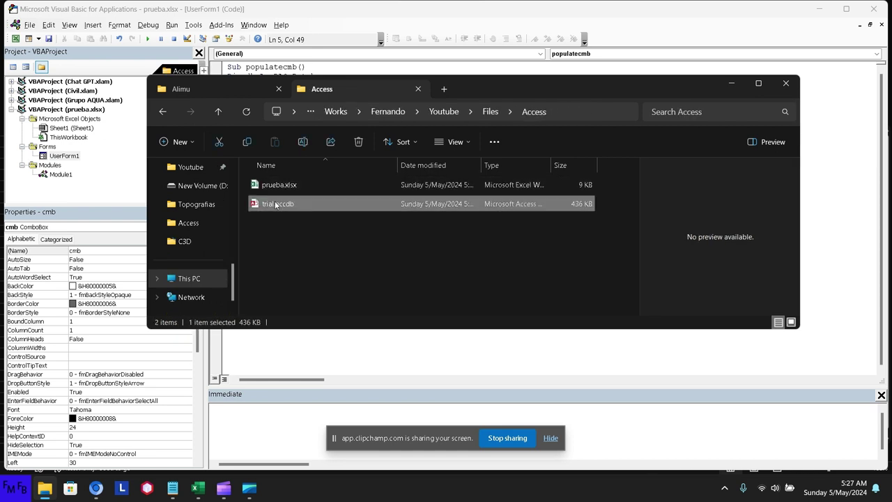
{"action": "left_click", "coordinate": [276, 204]}
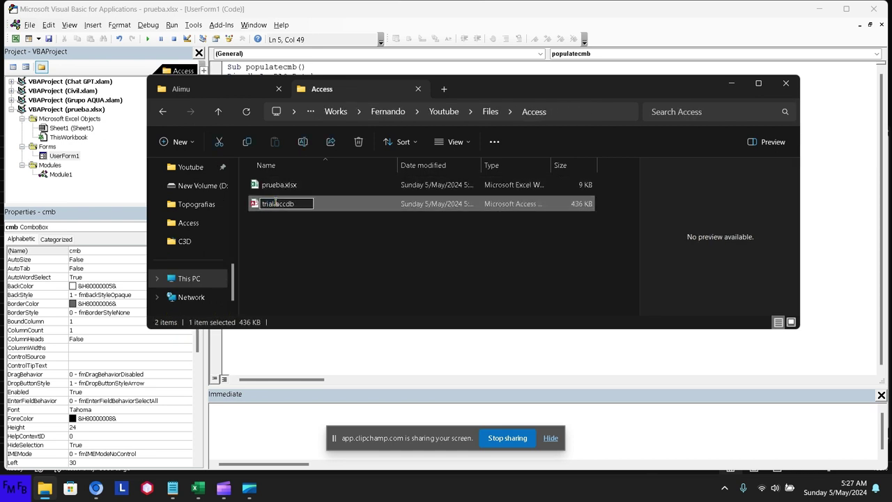
{"action": "key", "text": "Home"}
{"action": "key", "text": "Delete"}
{"action": "type", "text": "T"}
{"action": "key", "text": "Return"}
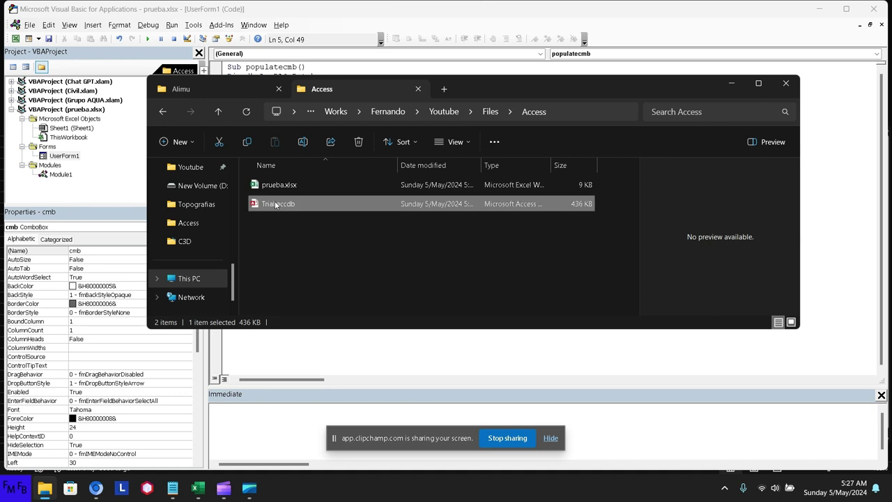
{"action": "left_click", "coordinate": [683, 46]}
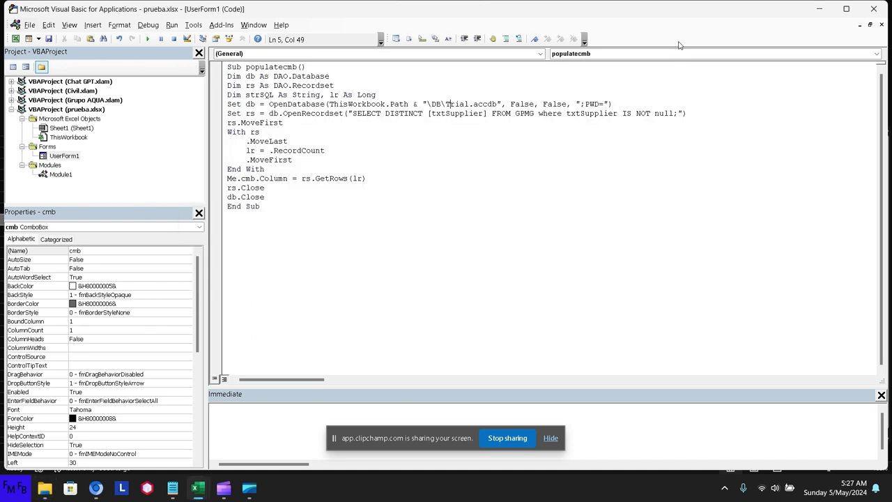
Step: Reference Microsoft Access 16.0, ActiveX Data Objects 2.0 and Office 16.0 Access database engine libraries
{"action": "left_click", "coordinate": [189, 27]}
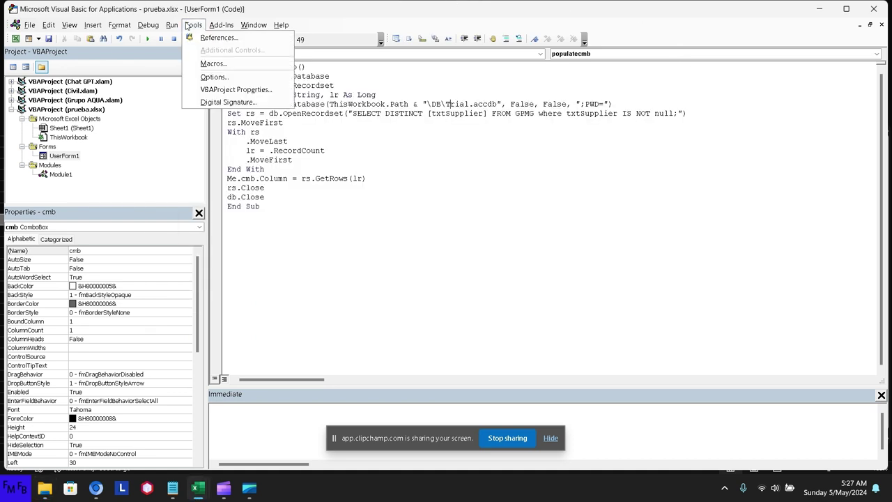
{"action": "left_click", "coordinate": [198, 39]}
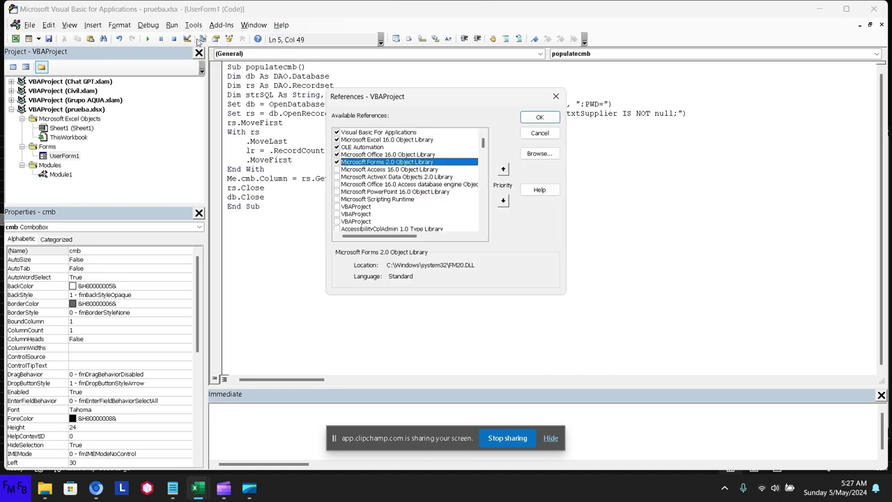
{"action": "left_click", "coordinate": [338, 169]}
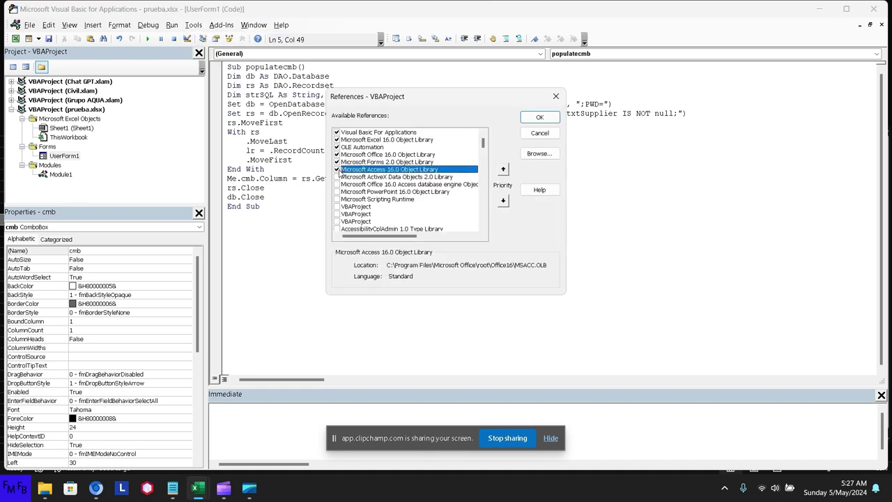
{"action": "left_click", "coordinate": [337, 177]}
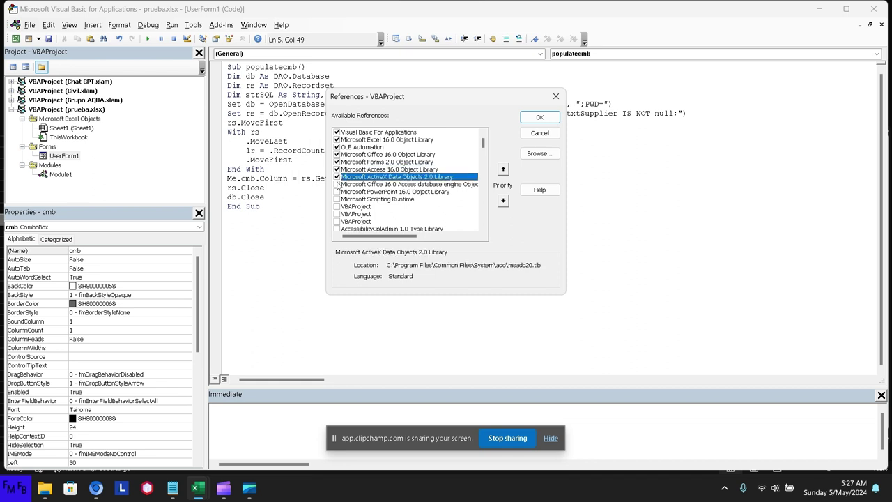
{"action": "left_click", "coordinate": [337, 184]}
{"action": "left_click", "coordinate": [541, 118]}
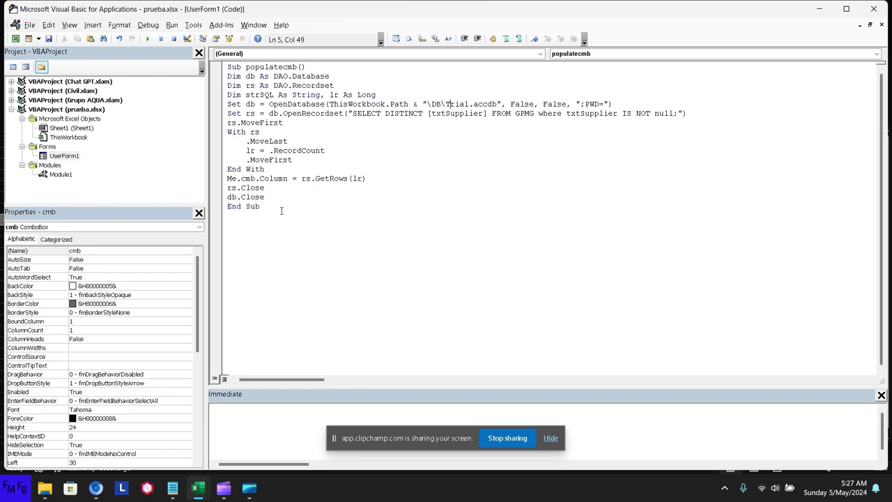
Step: Add a UserForm_Initialize procedure containing 'call populate'
{"action": "left_click", "coordinate": [540, 54]}
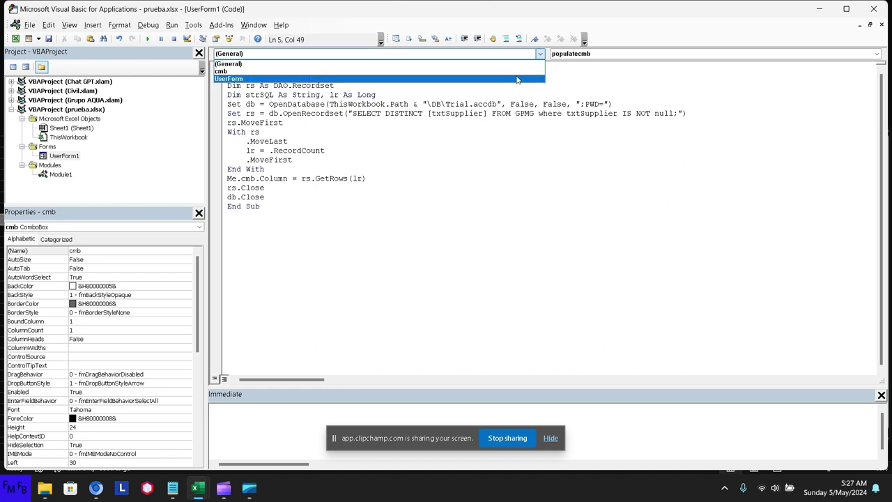
{"action": "left_click", "coordinate": [516, 79]}
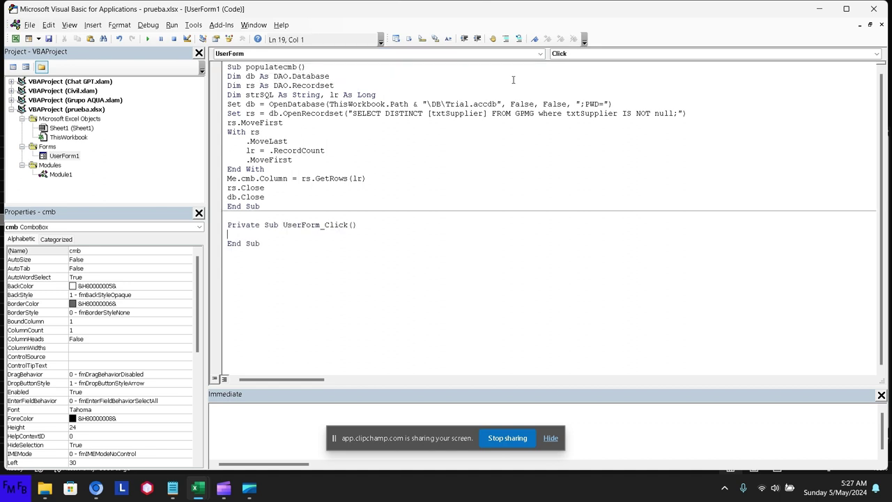
{"action": "left_click", "coordinate": [567, 55]}
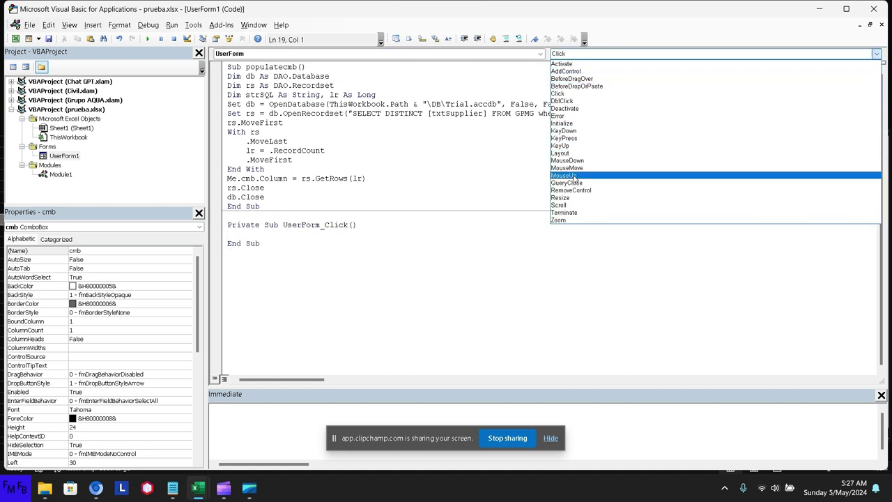
{"action": "left_click", "coordinate": [578, 124]}
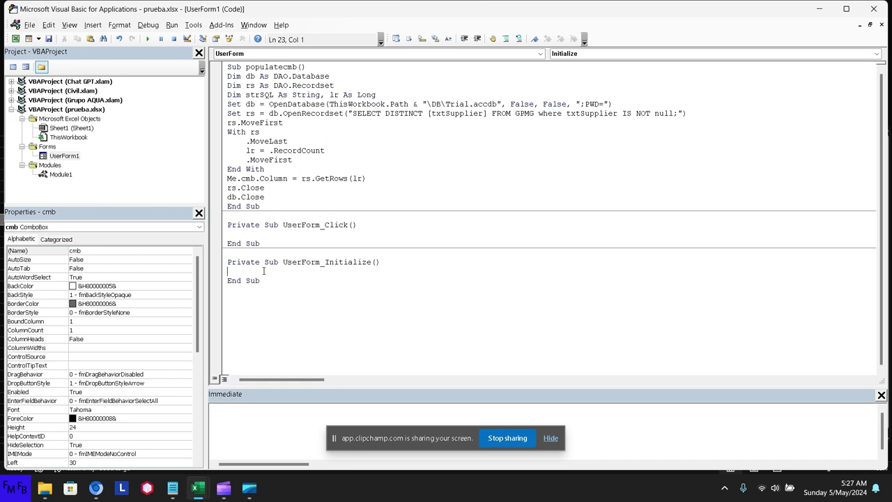
{"action": "type", "text": "call"}
{"action": "type", "text": " popula"}
{"action": "type", "text": "te"}
Step: Fix the Initialize call to 'Call populatecmb', test-run it (error 3044), then switch to Excel
{"action": "key", "text": "F5"}
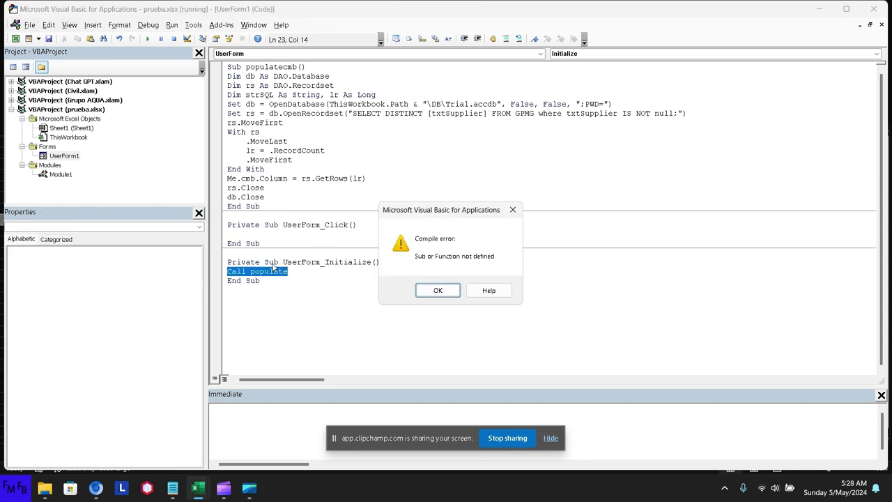
{"action": "key", "text": "Return"}
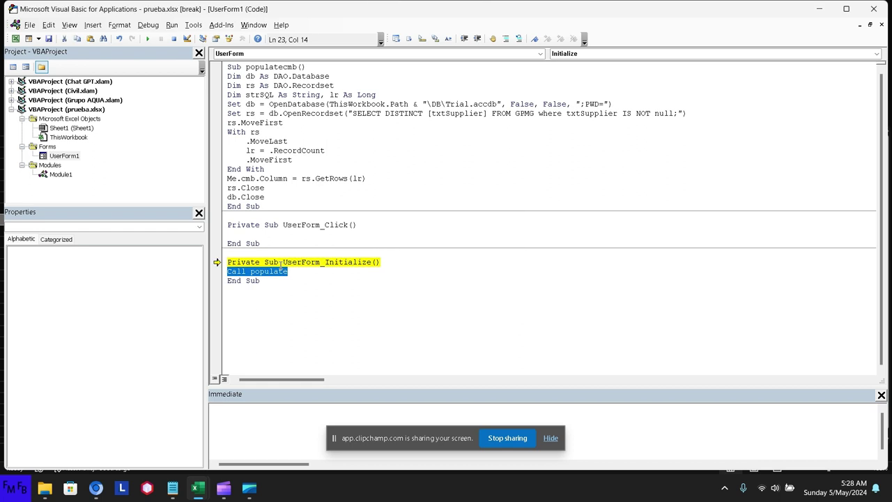
{"action": "left_click", "coordinate": [294, 272]}
{"action": "type", "text": "cm"}
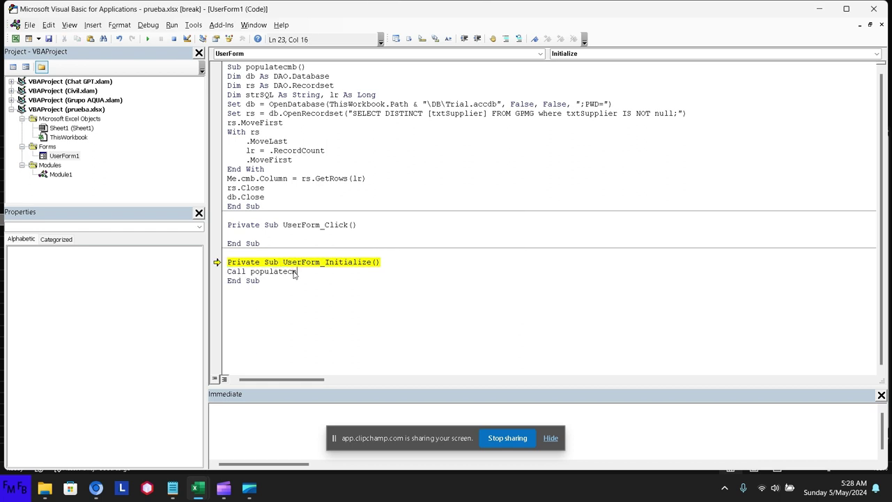
{"action": "type", "text": "b"}
{"action": "key", "text": "F5"}
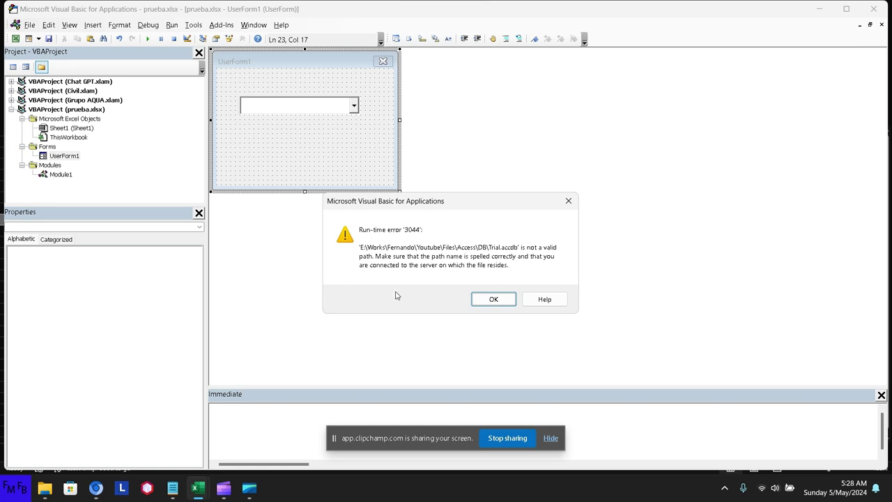
{"action": "left_click", "coordinate": [508, 302]}
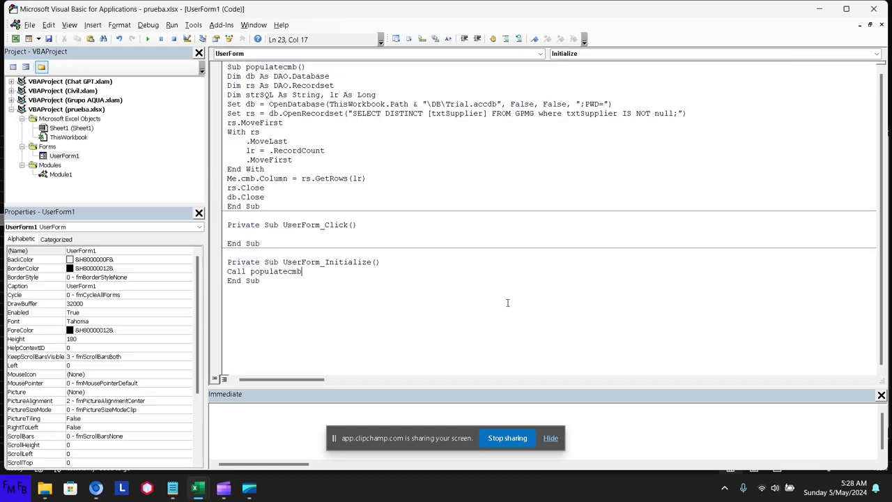
{"action": "key", "text": "alt+Tab"}
{"action": "key", "text": "alt+Tab"}
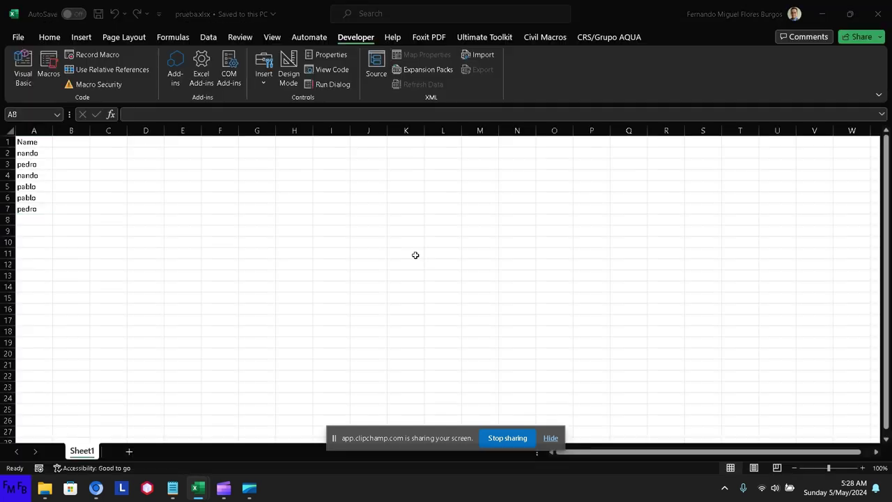
Step: Save the workbook as prueba.xlsm in Excel Macro-Enabled Workbook format
{"action": "left_click", "coordinate": [19, 38]}
{"action": "left_click", "coordinate": [42, 214]}
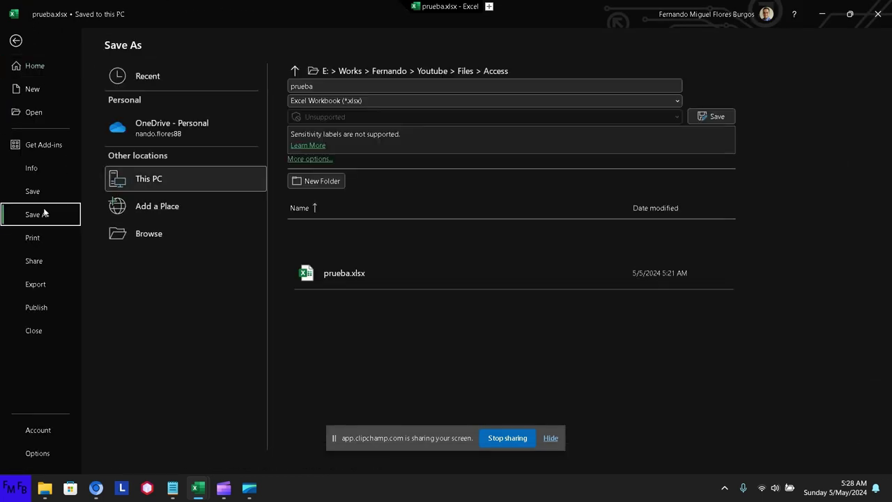
{"action": "left_click", "coordinate": [143, 233]}
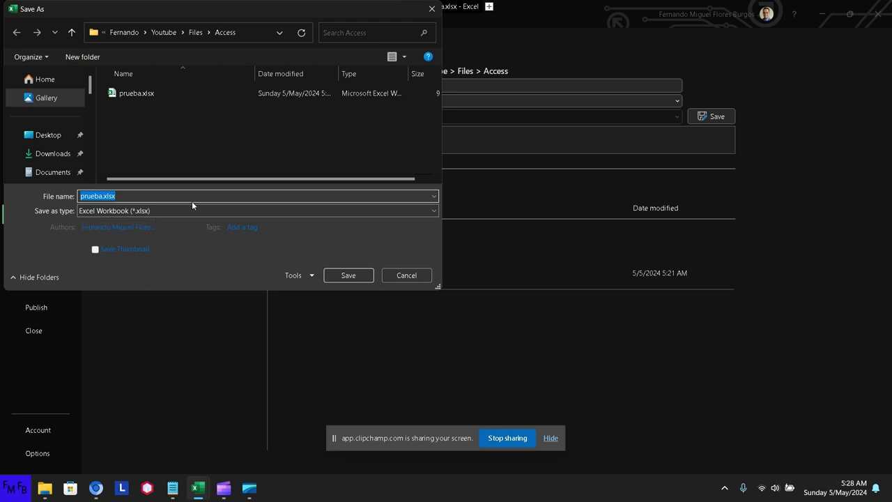
{"action": "left_click", "coordinate": [186, 209]}
{"action": "left_click", "coordinate": [184, 227]}
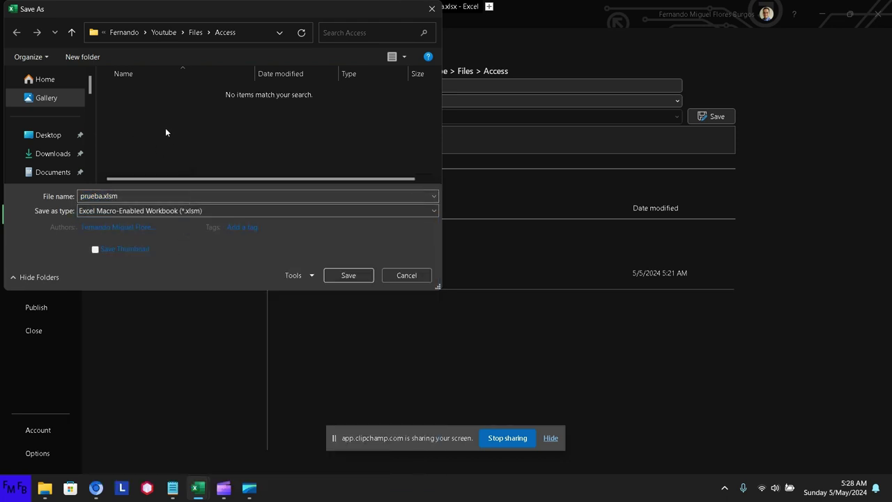
{"action": "double_click", "coordinate": [156, 195]}
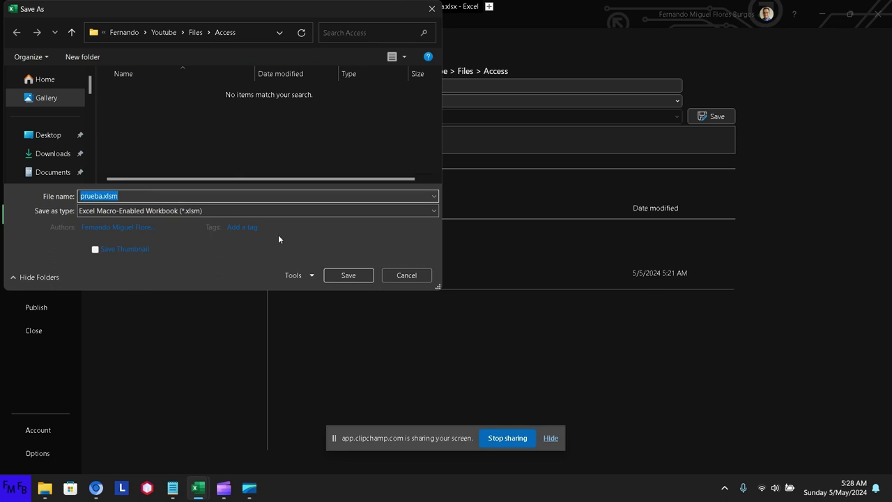
{"action": "left_click", "coordinate": [348, 276]}
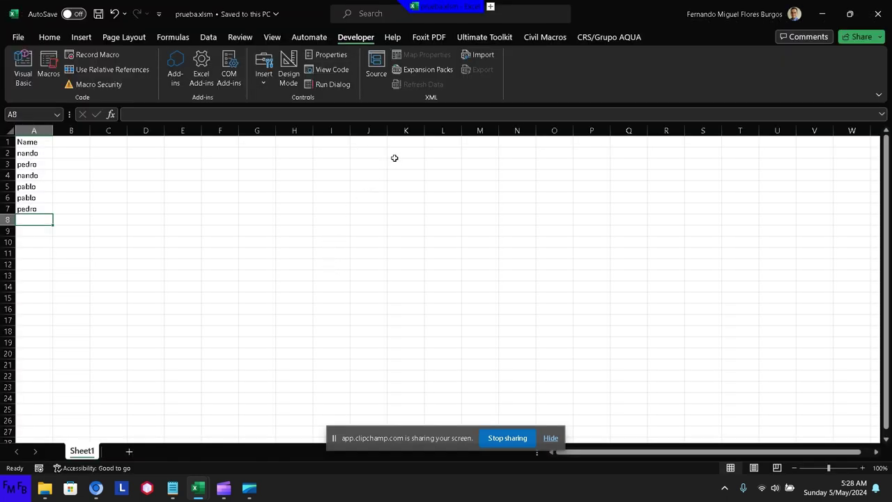
Step: Clear the names from A1:A7 and save the workbook again
{"action": "key", "text": "Up"}
{"action": "key", "text": "ctrl+shift+Up"}
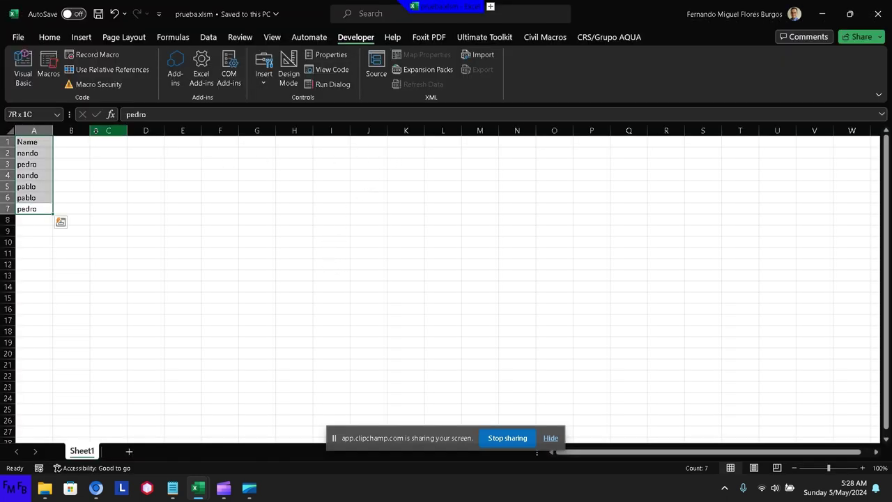
{"action": "key", "text": "Delete"}
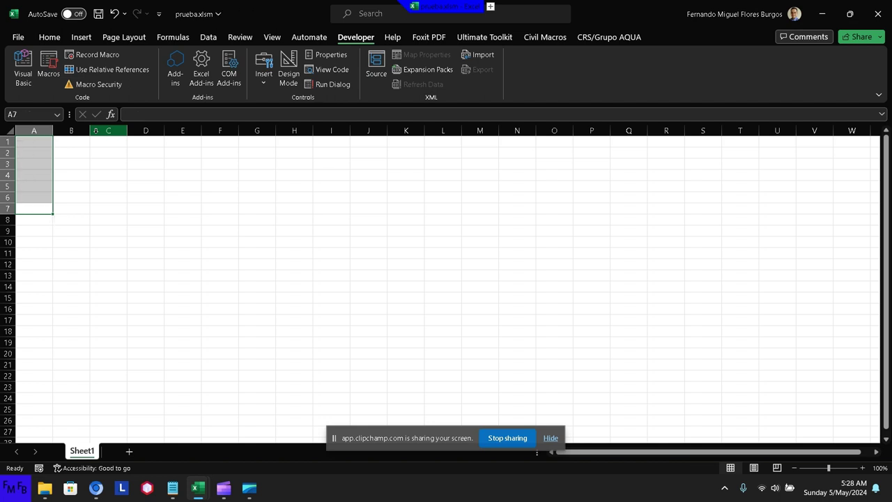
{"action": "key", "text": "ctrl+s"}
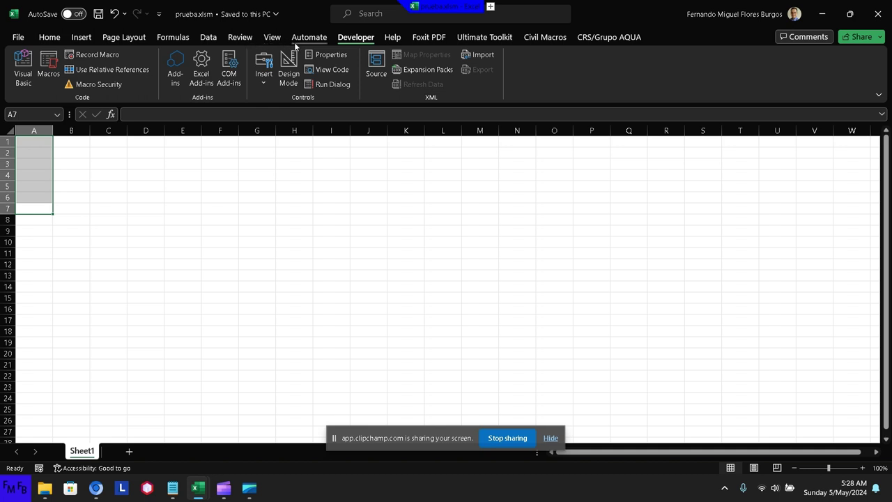
{"action": "left_click", "coordinate": [32, 60]}
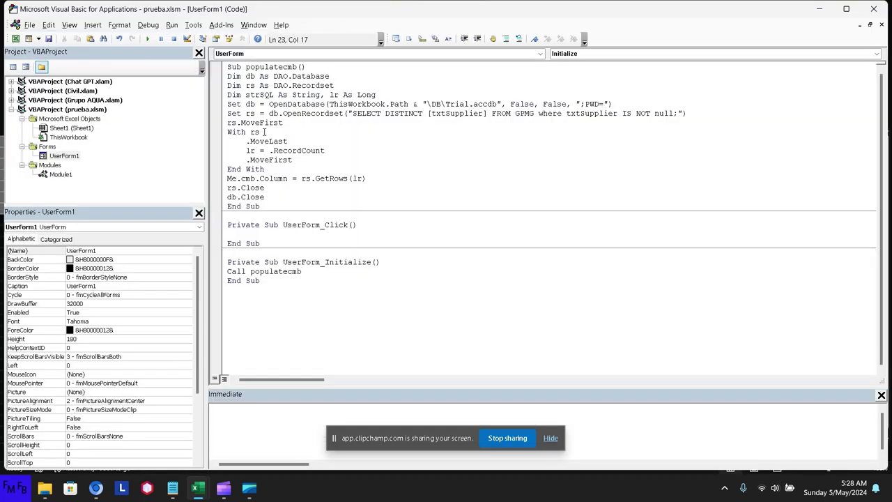
Step: Change the OpenDatabase path from \DB\Trial.accdb to \Trial.accdb; rerunning gives error 3078 for table GPMG
{"action": "key", "text": "F5"}
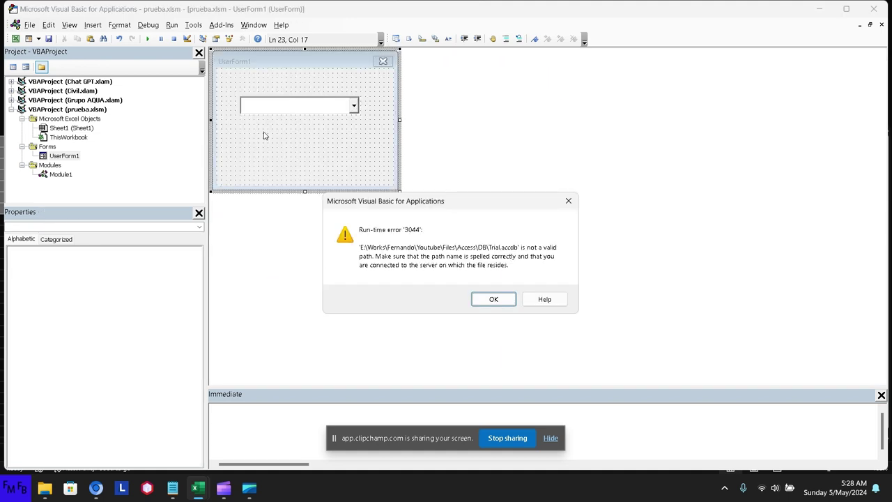
{"action": "key", "text": "Return"}
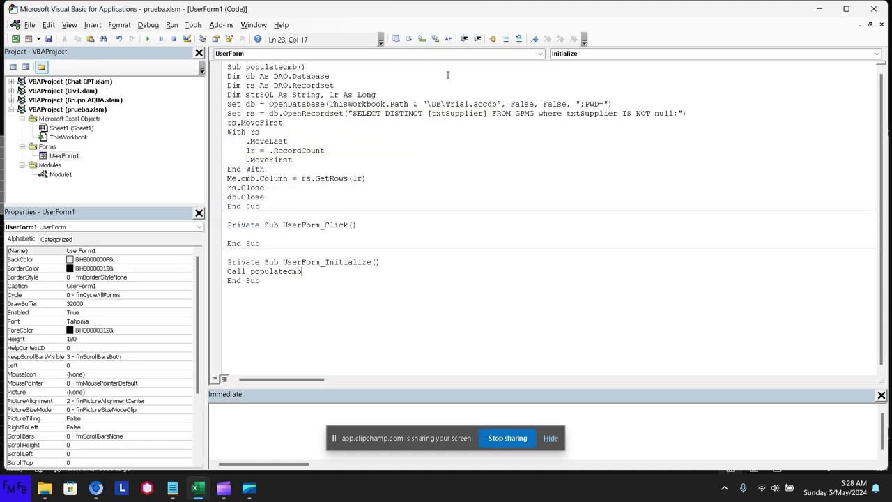
{"action": "left_click", "coordinate": [445, 104]}
{"action": "key", "text": "BackSpace"}
{"action": "key", "text": "BackSpace"}
{"action": "key", "text": "BackSpace"}
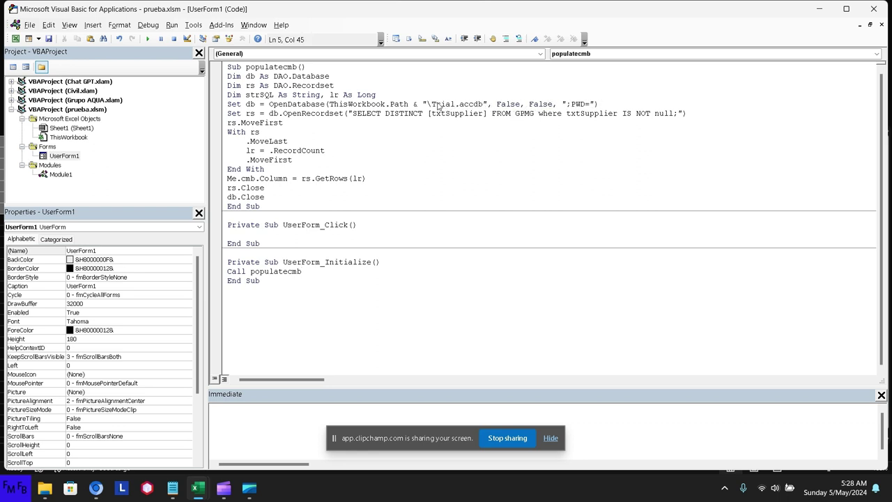
{"action": "key", "text": "F5"}
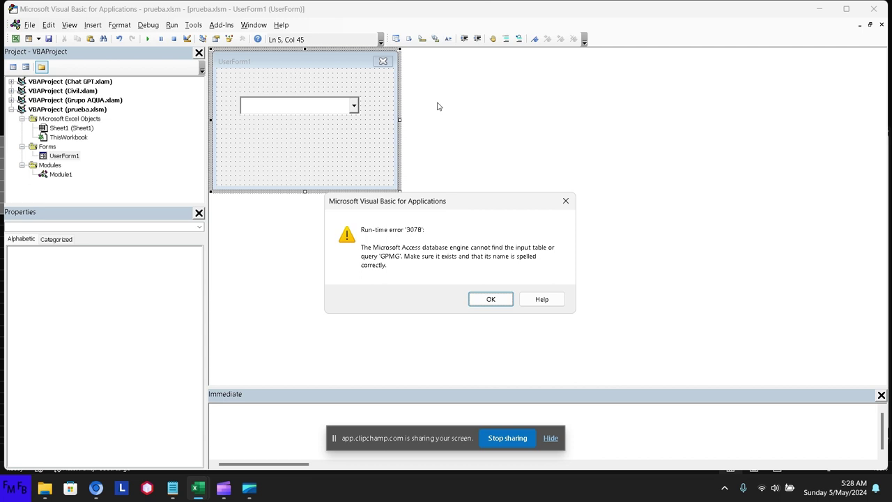
{"action": "left_click", "coordinate": [491, 299]}
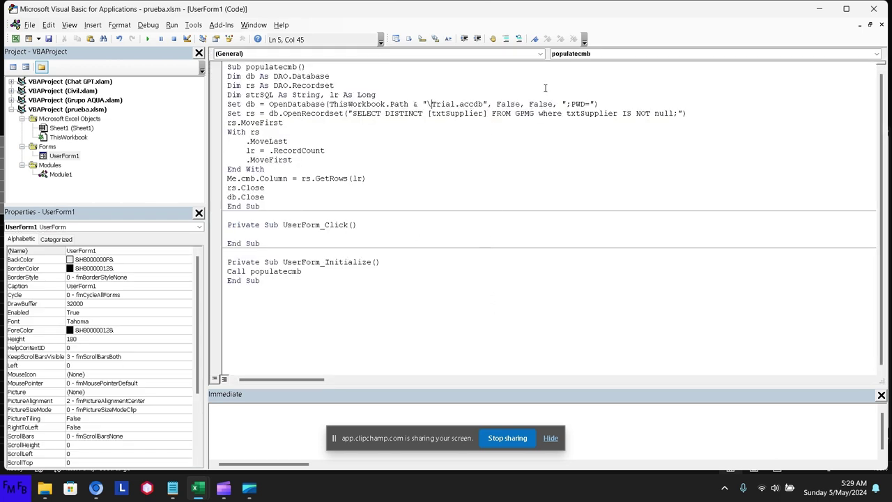
Step: Replace the table name GPMG with Trial in the query and test-run it
{"action": "left_click", "coordinate": [534, 114]}
{"action": "double_click", "coordinate": [524, 114]}
{"action": "type", "text": "Trial"}
{"action": "type", "text": "l"}
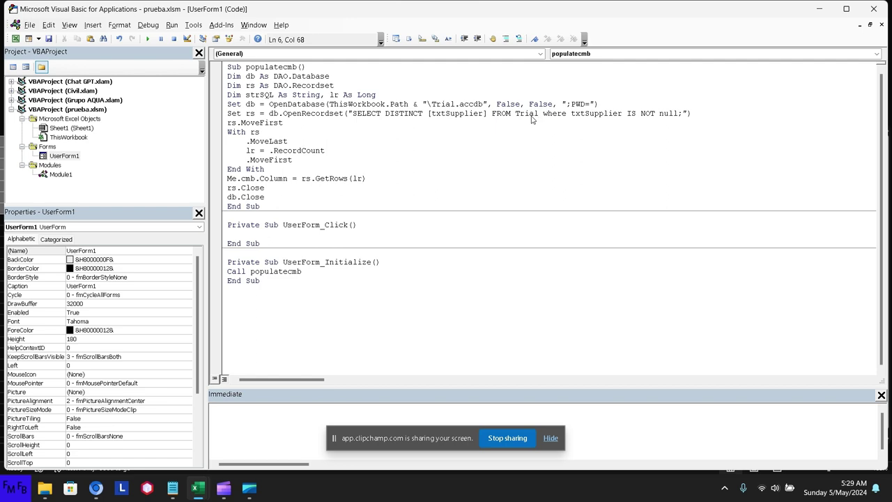
{"action": "key", "text": "F5"}
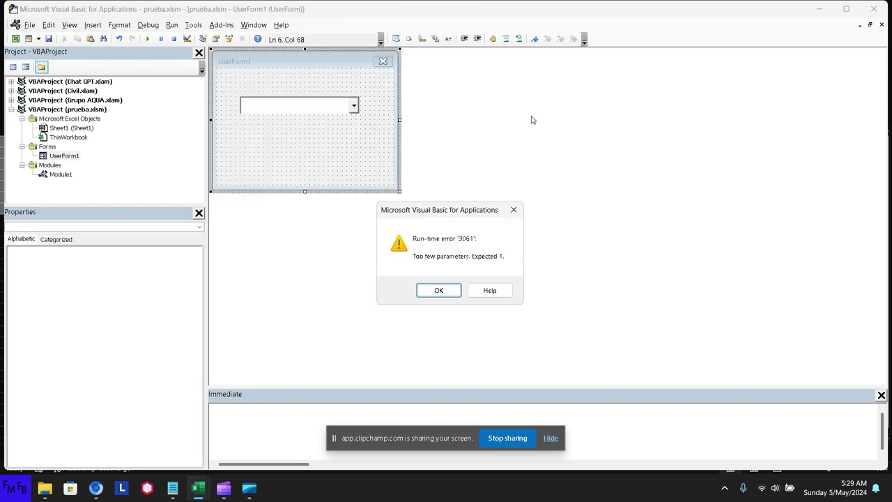
{"action": "left_click", "coordinate": [438, 289]}
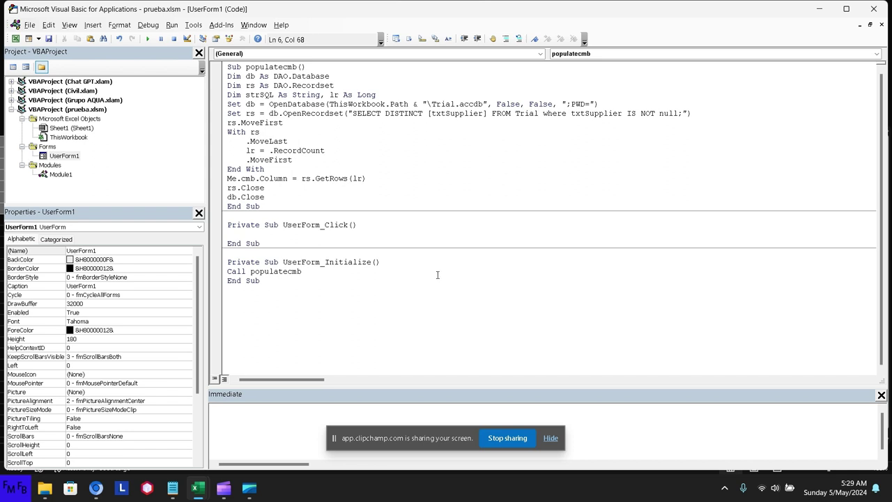
Step: Replace both txtSupplier fields in the WHERE and SELECT DISTINCT clauses with Name
{"action": "left_click", "coordinate": [620, 113]}
{"action": "double_click", "coordinate": [620, 112]}
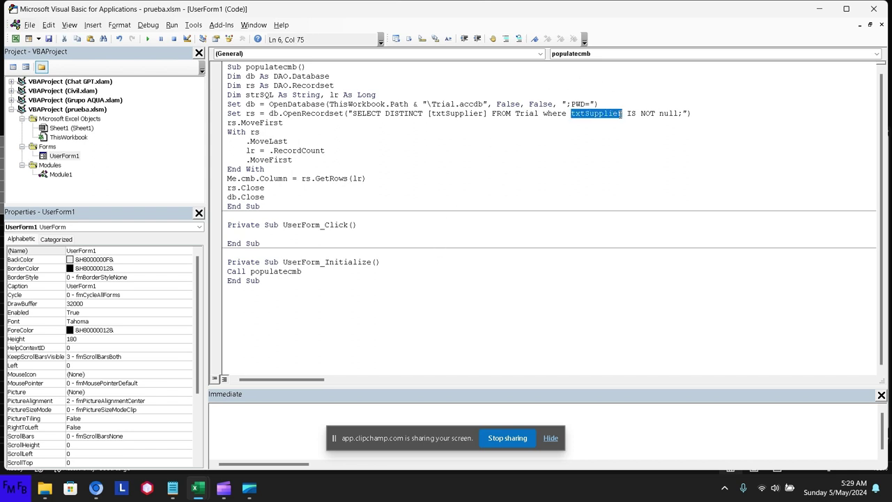
{"action": "type", "text": "Name"}
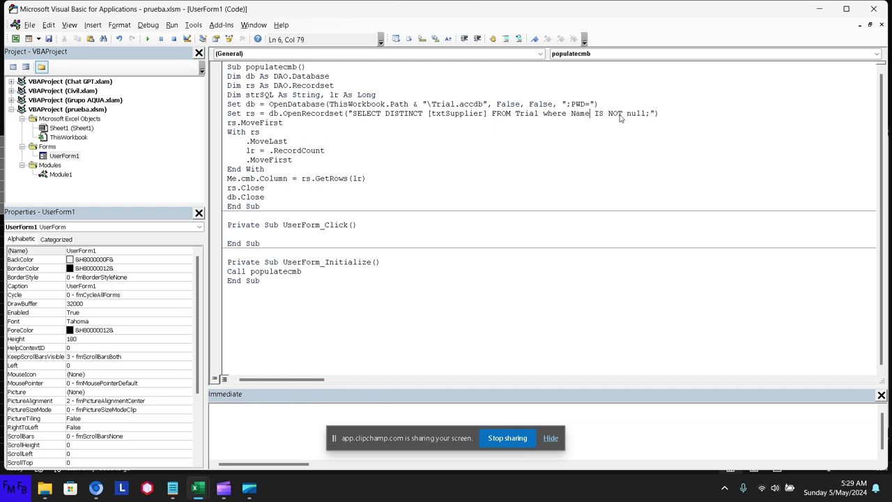
{"action": "key", "text": "F5"}
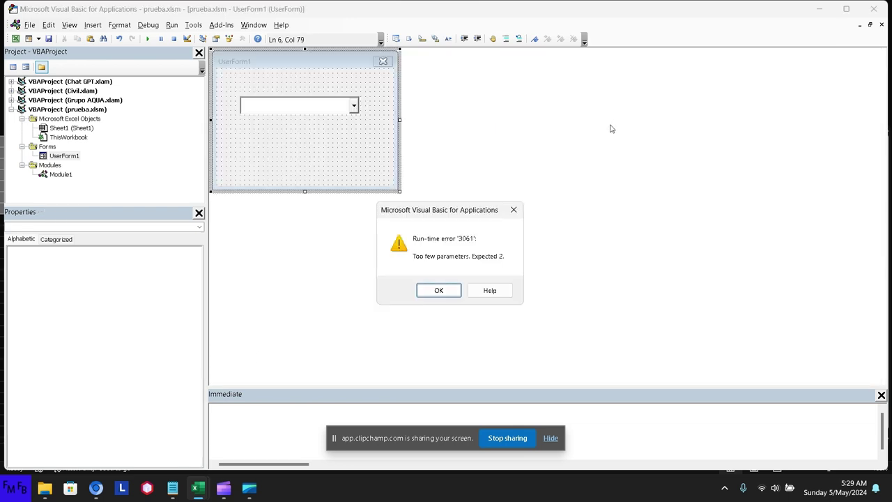
{"action": "left_click", "coordinate": [442, 288]}
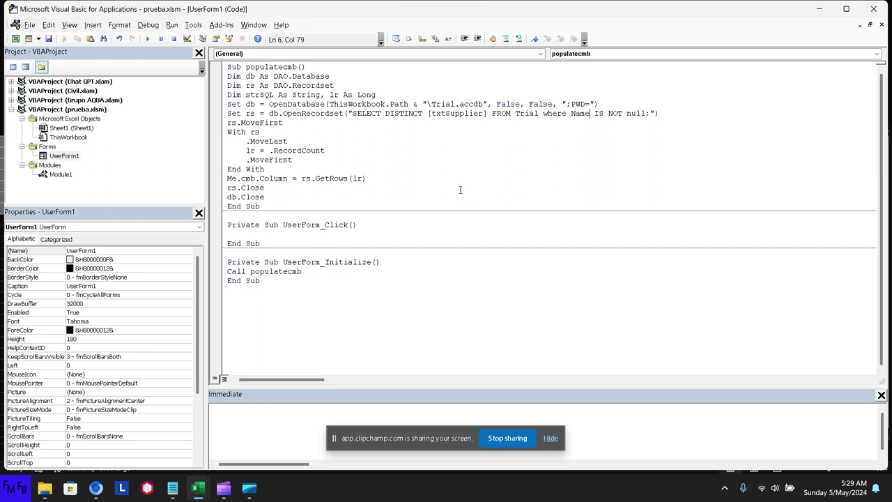
{"action": "left_click", "coordinate": [483, 113]}
{"action": "double_click", "coordinate": [481, 114]}
{"action": "type", "text": "Name"}
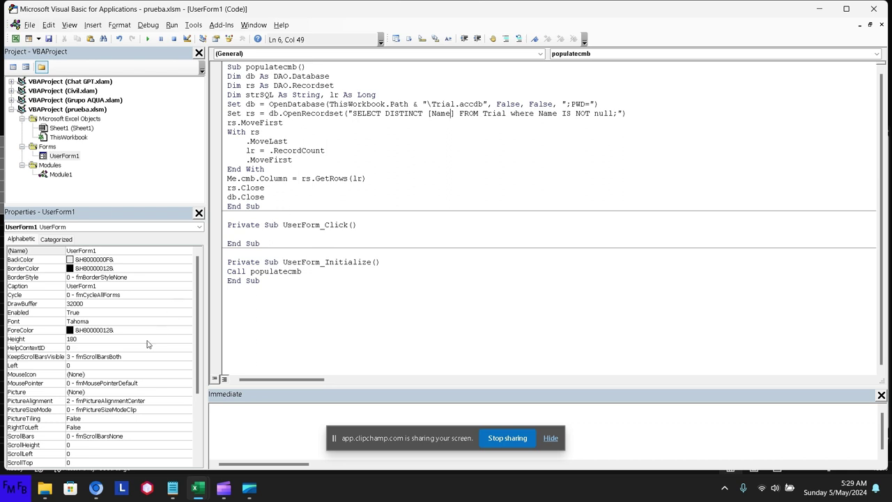
{"action": "left_click", "coordinate": [46, 490]}
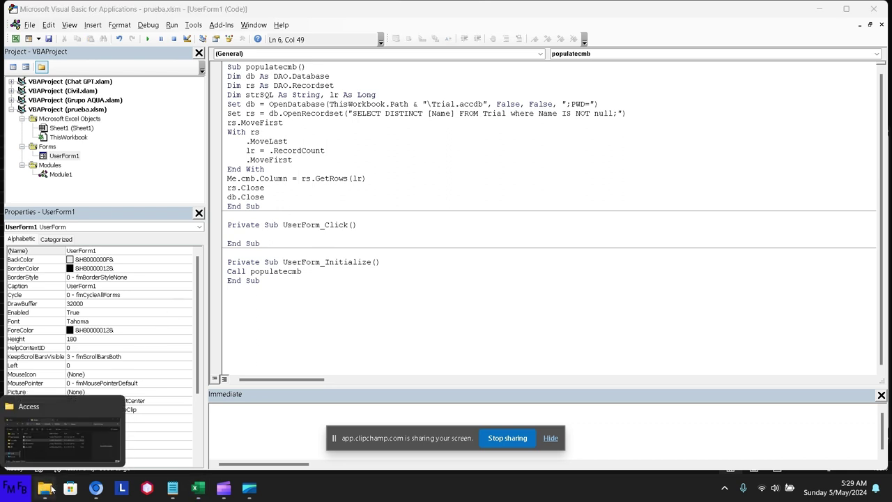
Step: Open Trial.accdb and view the Trial table, whose names sit under Field1
{"action": "left_click", "coordinate": [49, 489]}
{"action": "double_click", "coordinate": [282, 205]}
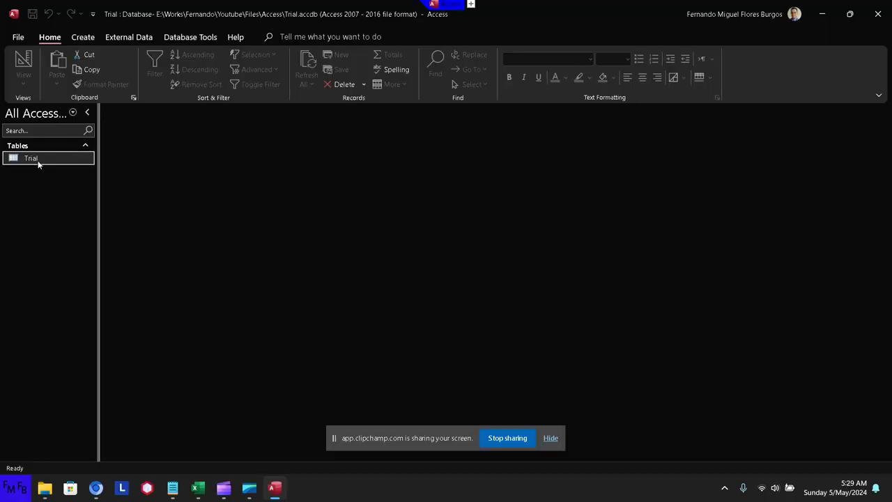
{"action": "double_click", "coordinate": [37, 161]}
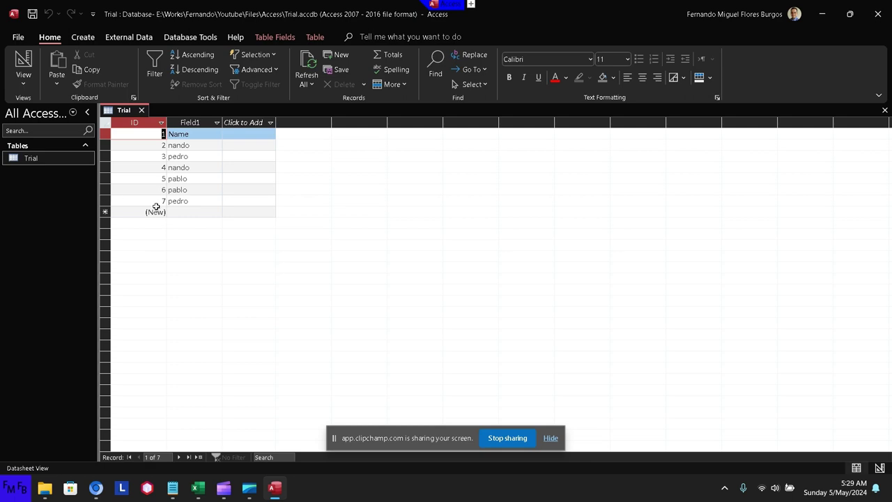
{"action": "key", "text": "alt+Tab"}
{"action": "key", "text": "alt+Tab"}
{"action": "key", "text": "alt+Tab"}
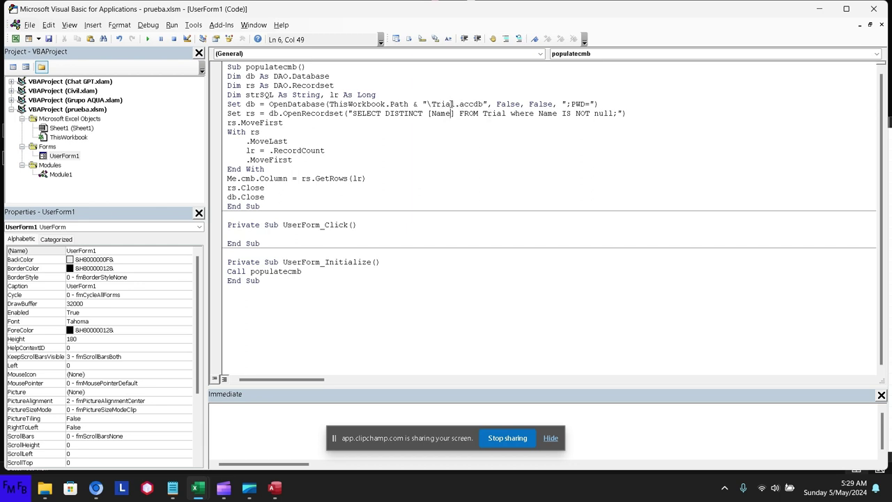
Step: Replace Name with Field1 in both the SELECT DISTINCT column and the NOT null test
{"action": "key", "text": "ctrl+shift+Left"}
{"action": "type", "text": "Field1"}
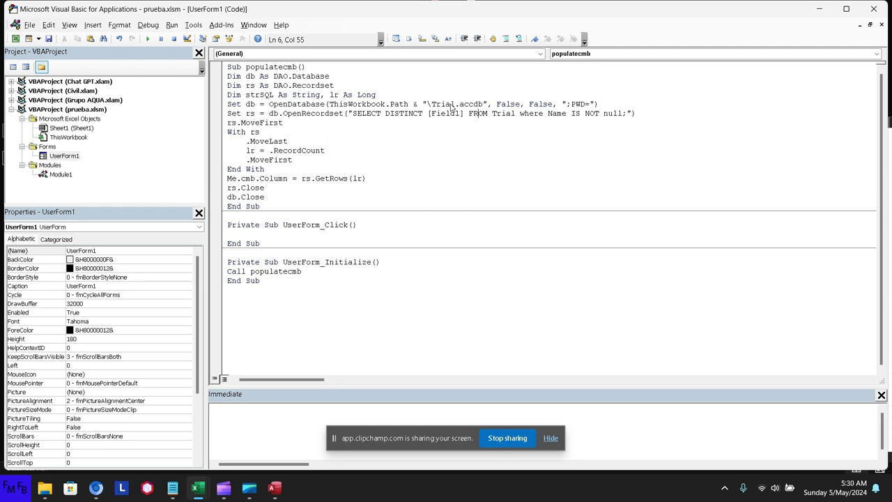
{"action": "key", "text": "ctrl+Right"}
{"action": "key", "text": "ctrl+Right"}
{"action": "key", "text": "Right"}
{"action": "key", "text": "ctrl+shift+Right"}
{"action": "key", "text": "shift+Left"}
{"action": "type", "text": "Field1"}
Step: Run UserForm1, check the combo lists Name, nando, pablo and pedro, then close it
{"action": "key", "text": "F5"}
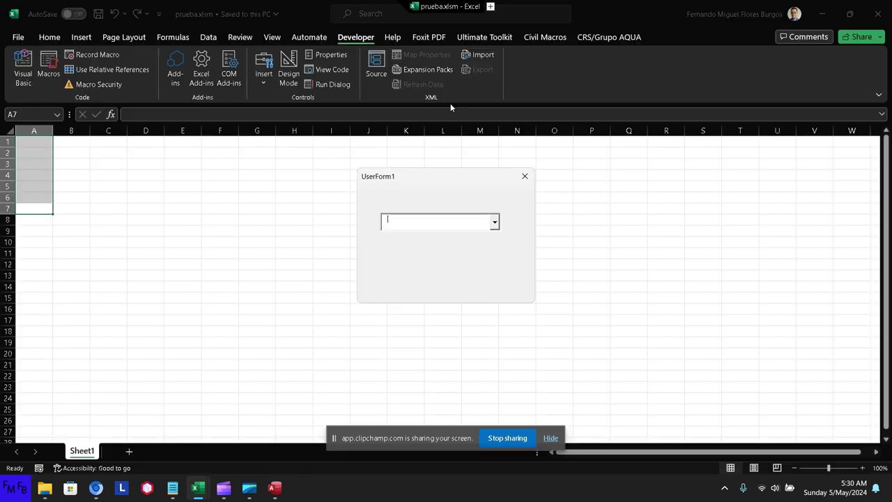
{"action": "left_click", "coordinate": [494, 223]}
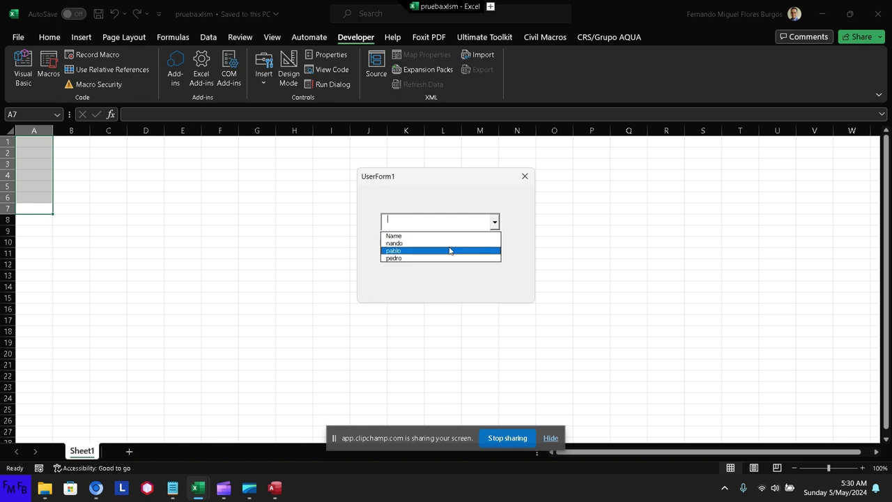
{"action": "left_click", "coordinate": [518, 233]}
{"action": "left_click", "coordinate": [525, 176]}
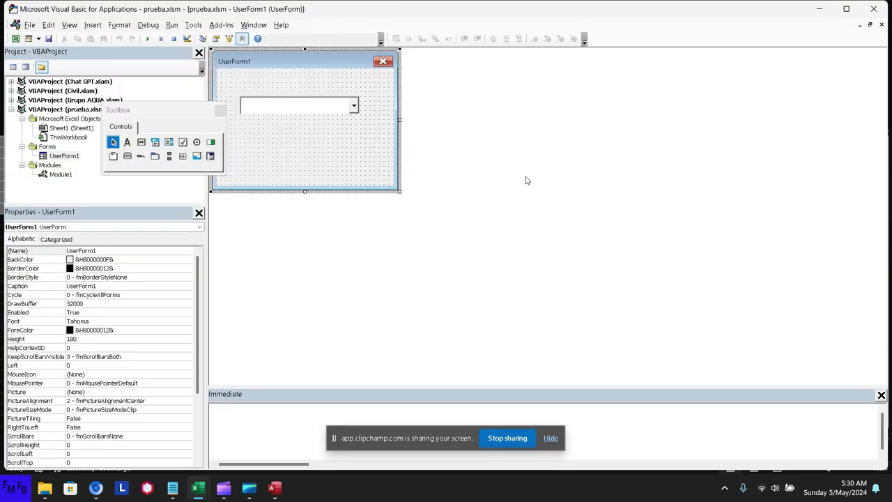